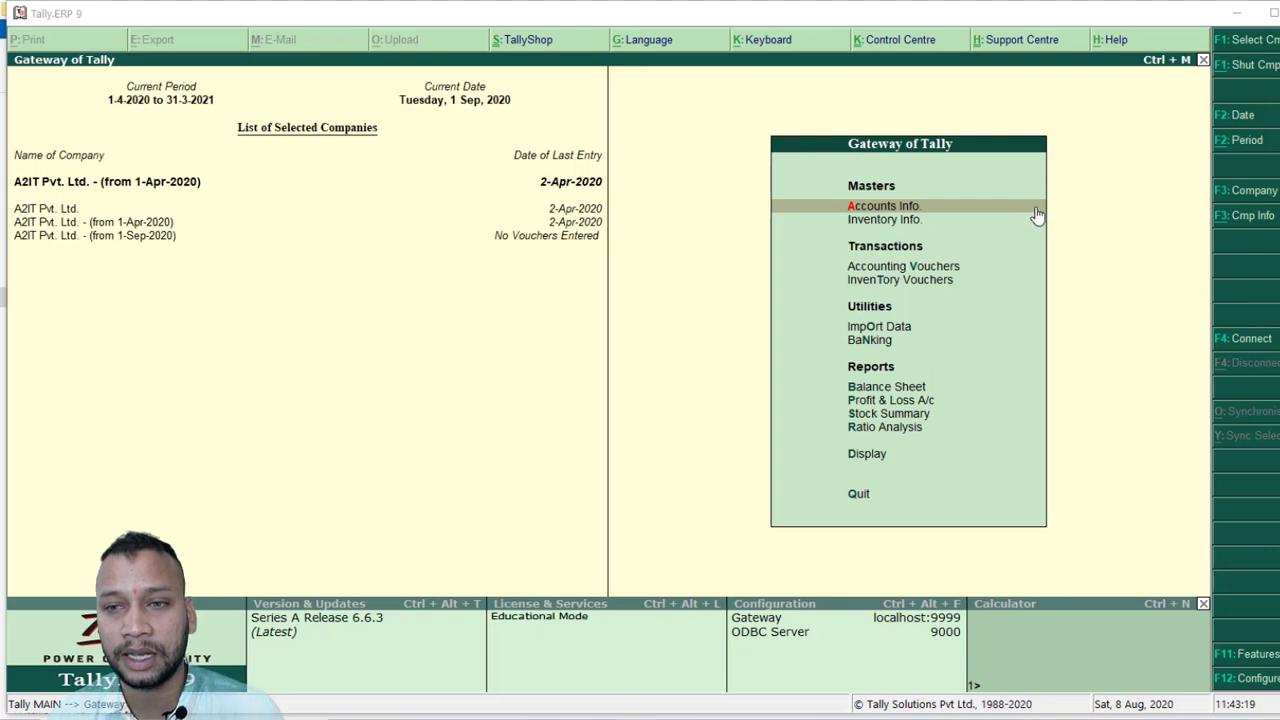
Enable payroll maintenance in the accounting features of the company A2IT Pvt. Ltd. - (from 1-Apr-2020).
{"action": "key", "text": "F11"}
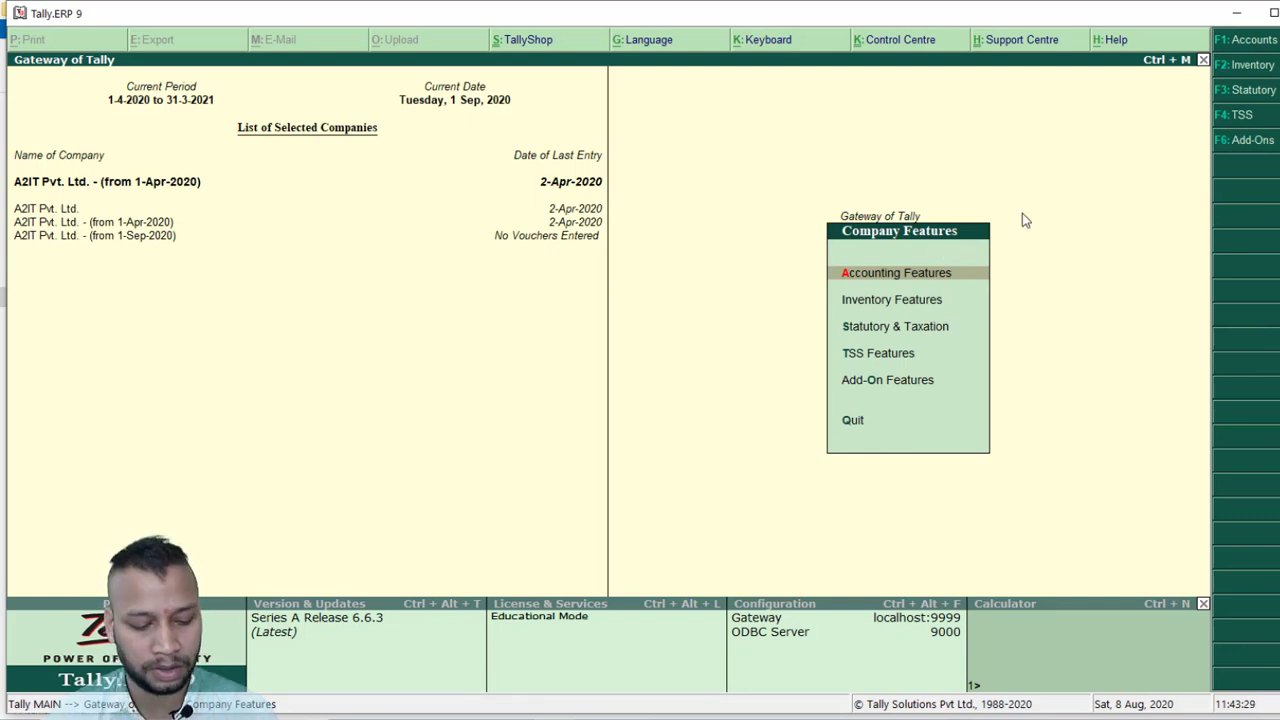
{"action": "key", "text": "Return"}
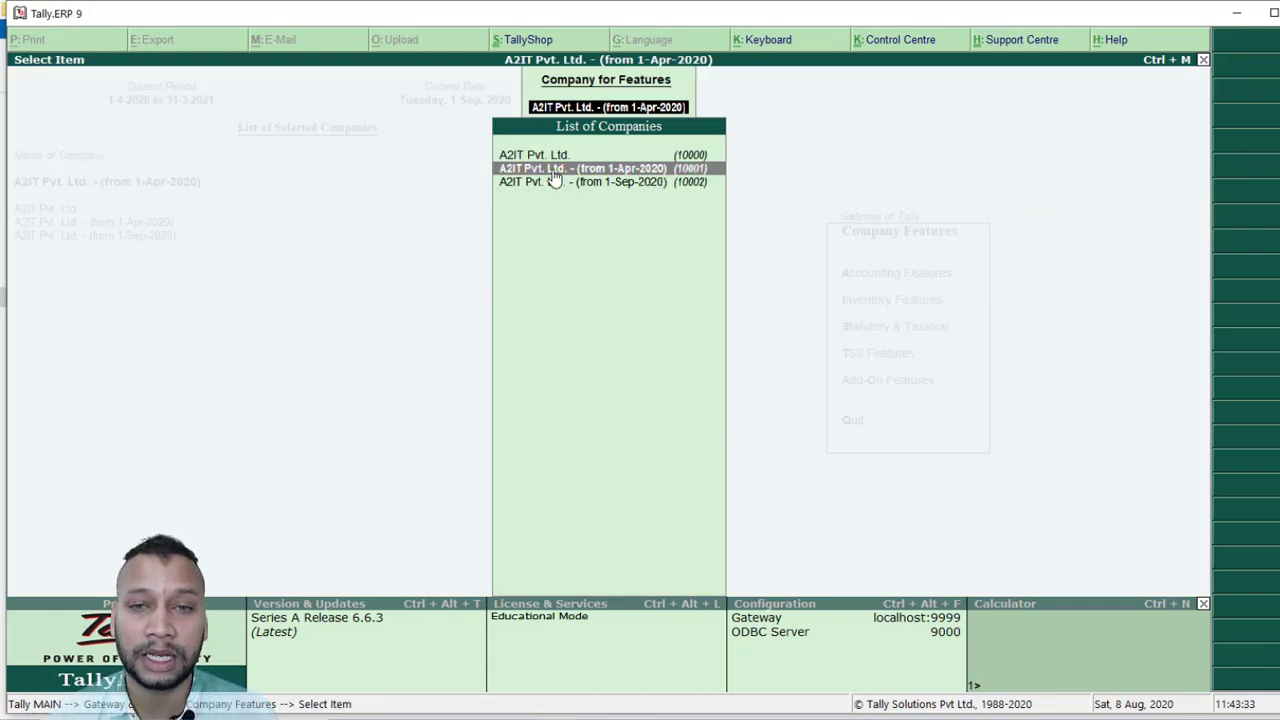
{"action": "left_click", "coordinate": [629, 166]}
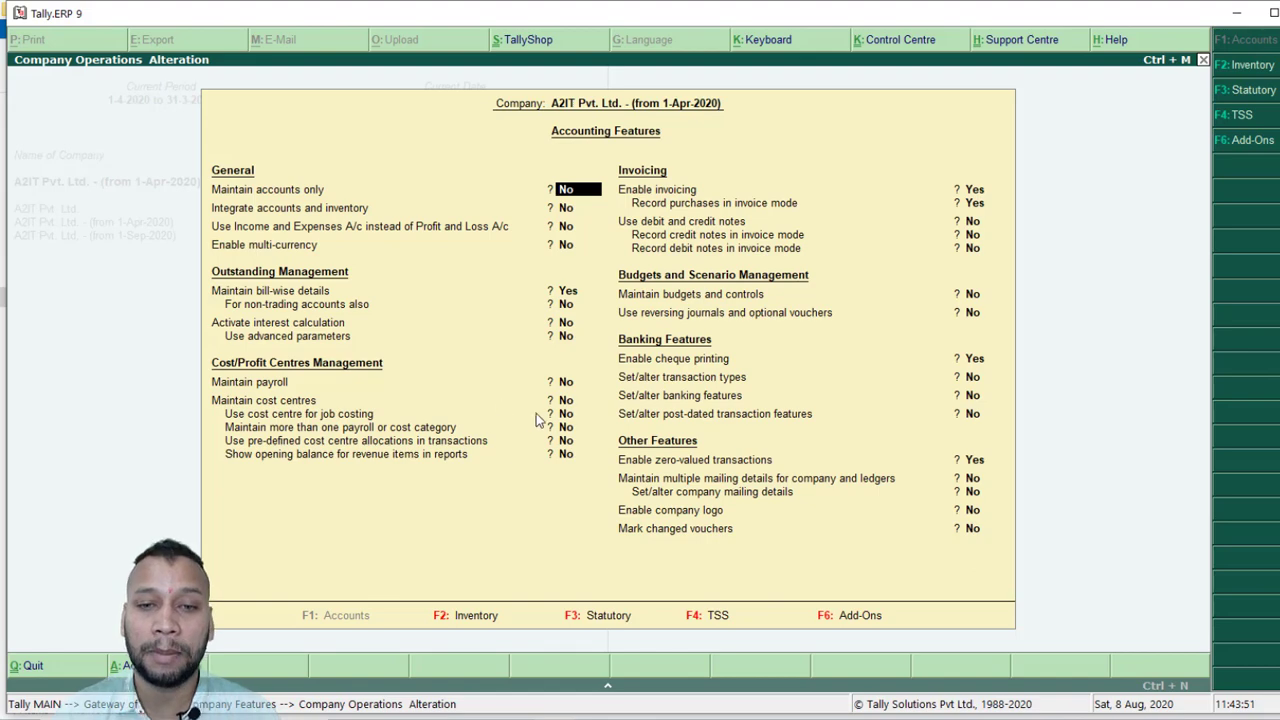
{"action": "left_click", "coordinate": [560, 381]}
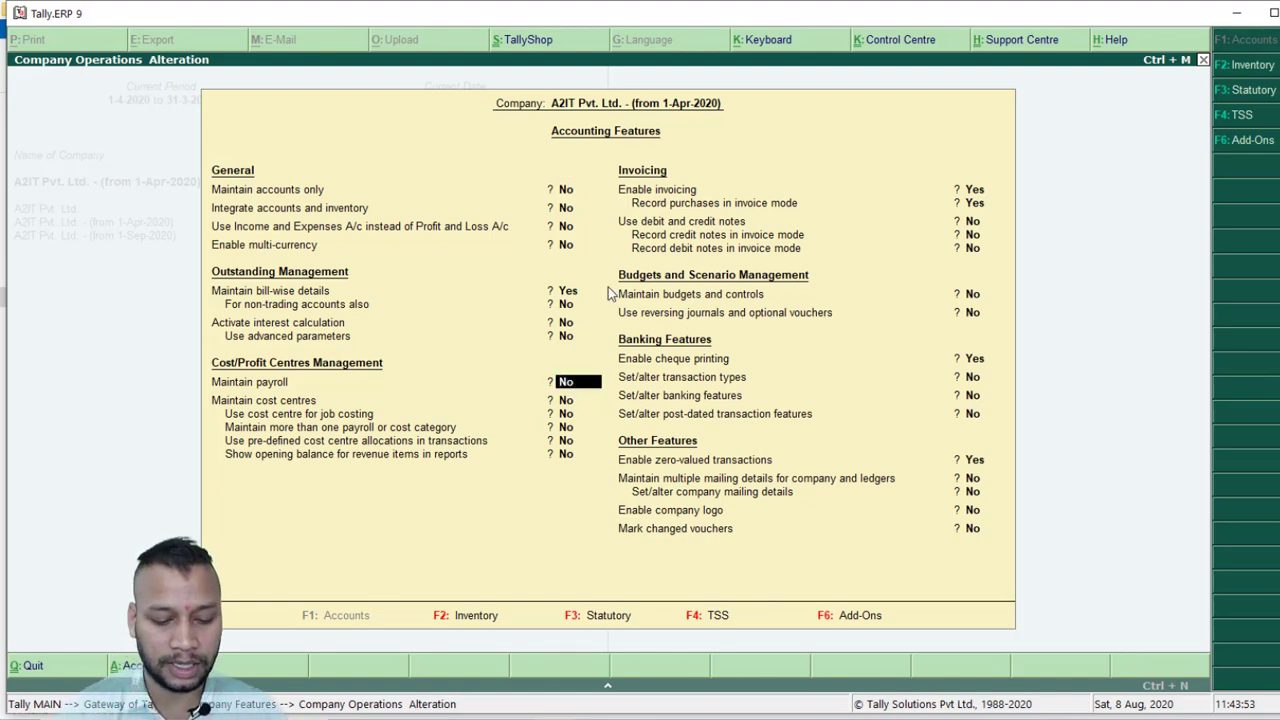
{"action": "type", "text": "ye"}
{"action": "key", "text": "Return"}
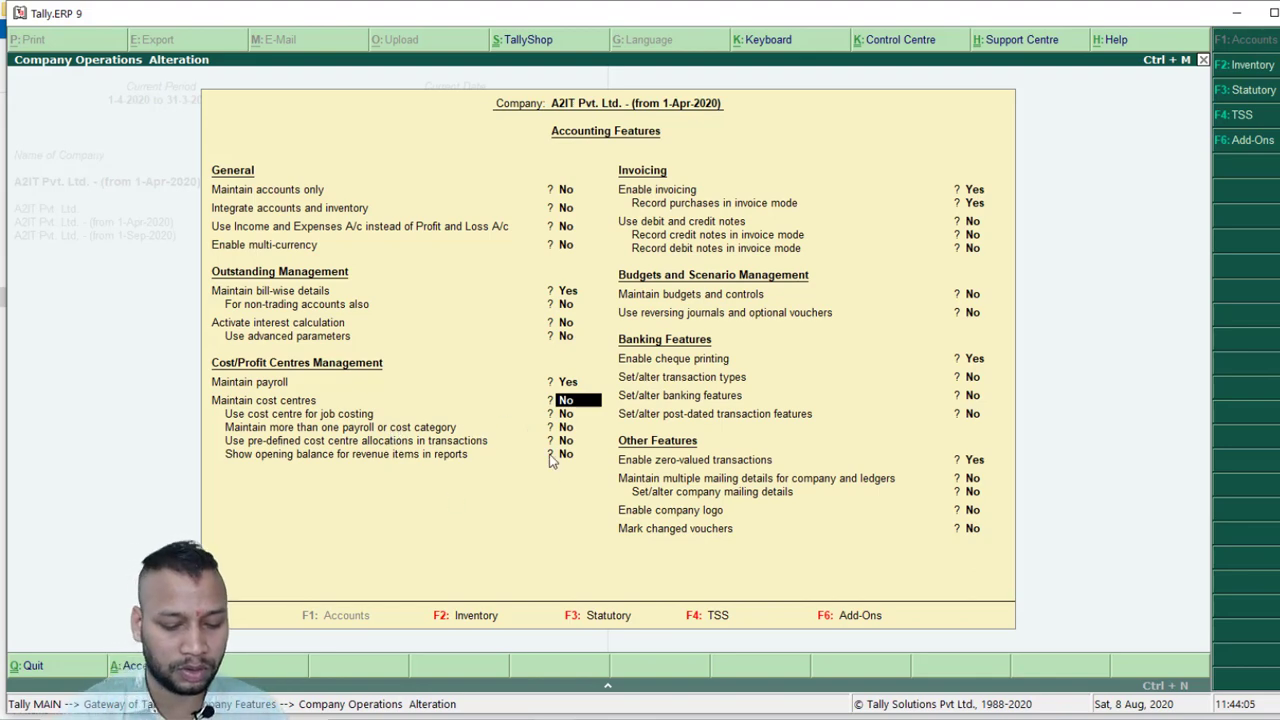
{"action": "type", "text": "yes"}
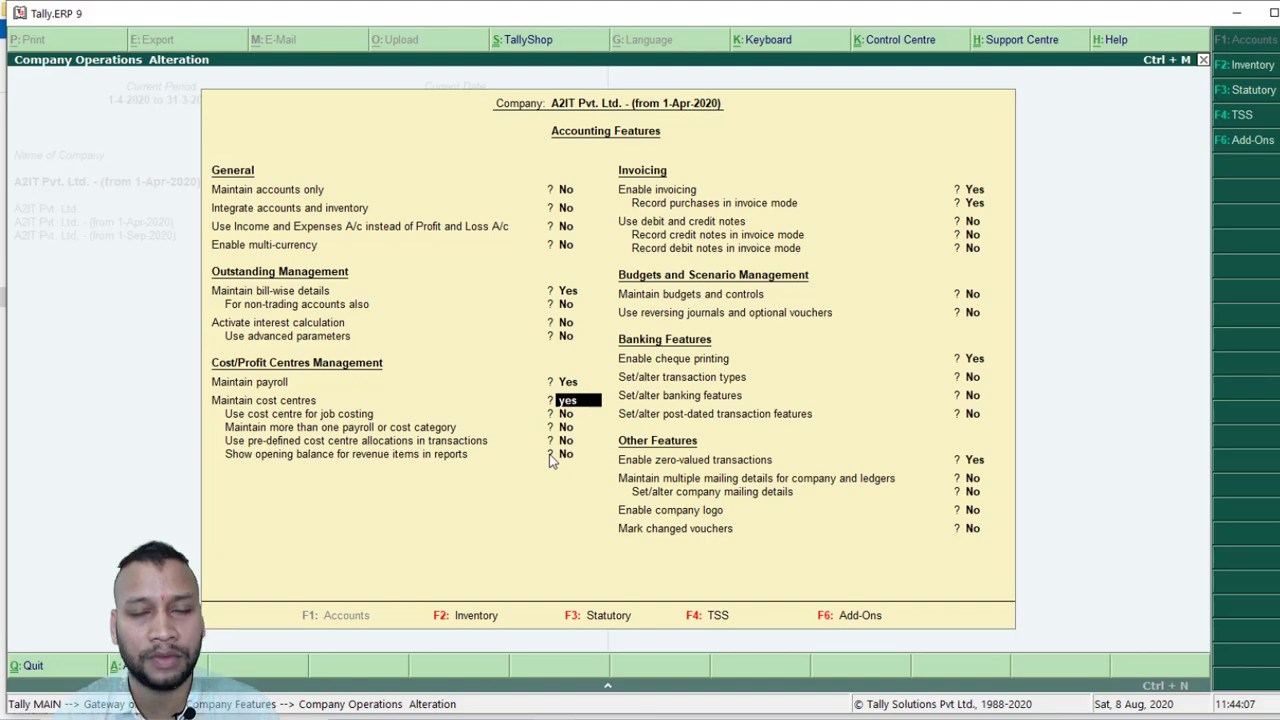
{"action": "key", "text": "Return"}
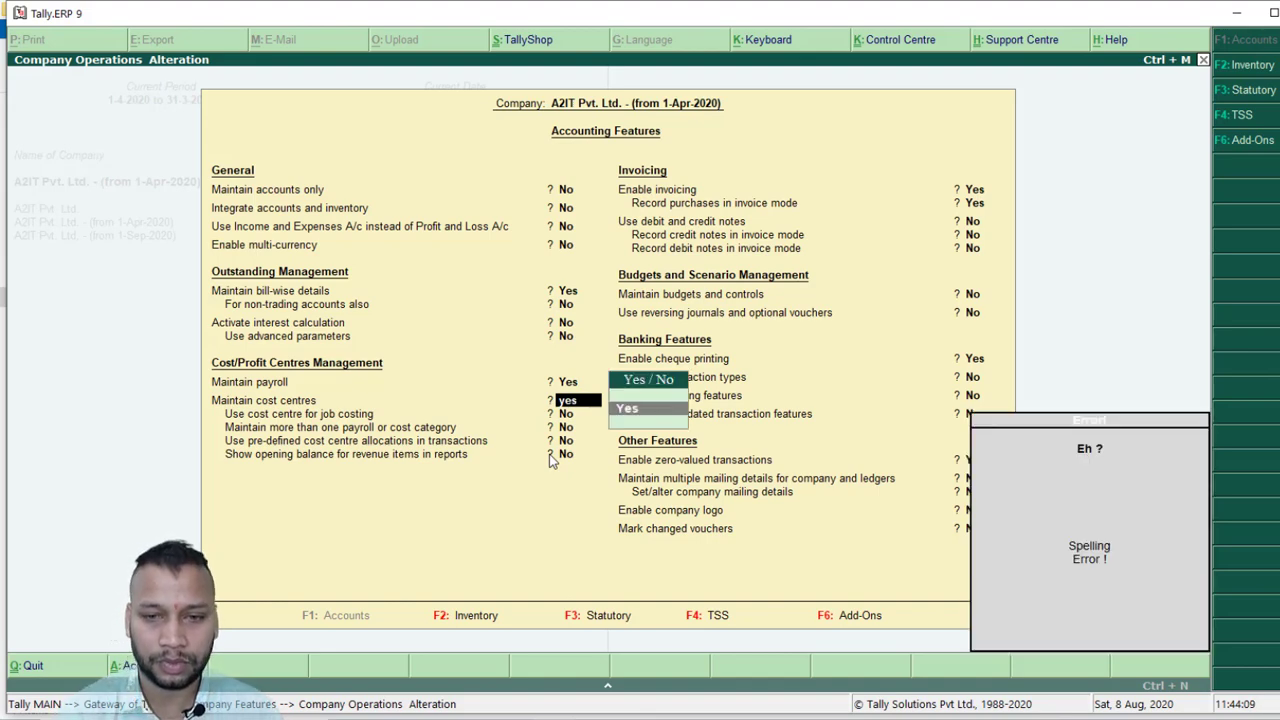
{"action": "key", "text": "BackSpace"}
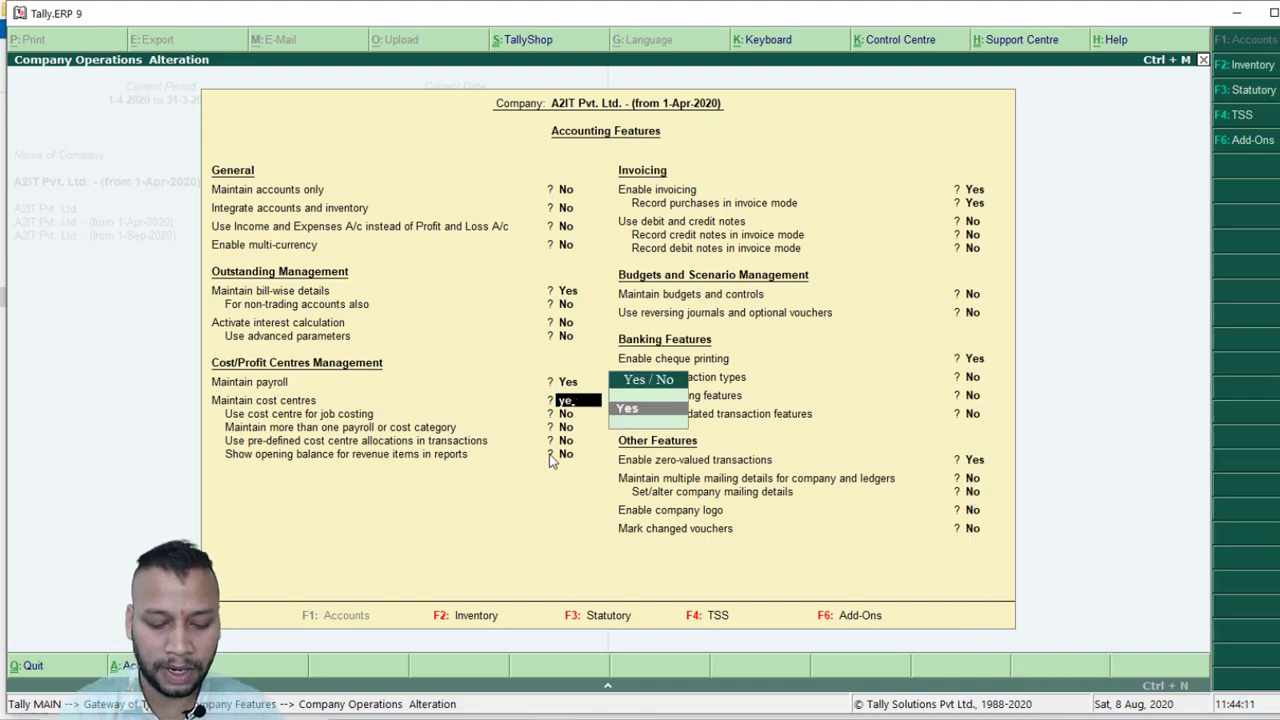
{"action": "key", "text": "Return"}
{"action": "key", "text": "BackSpace"}
{"action": "key", "text": "BackSpace"}
{"action": "key", "text": "BackSpace"}
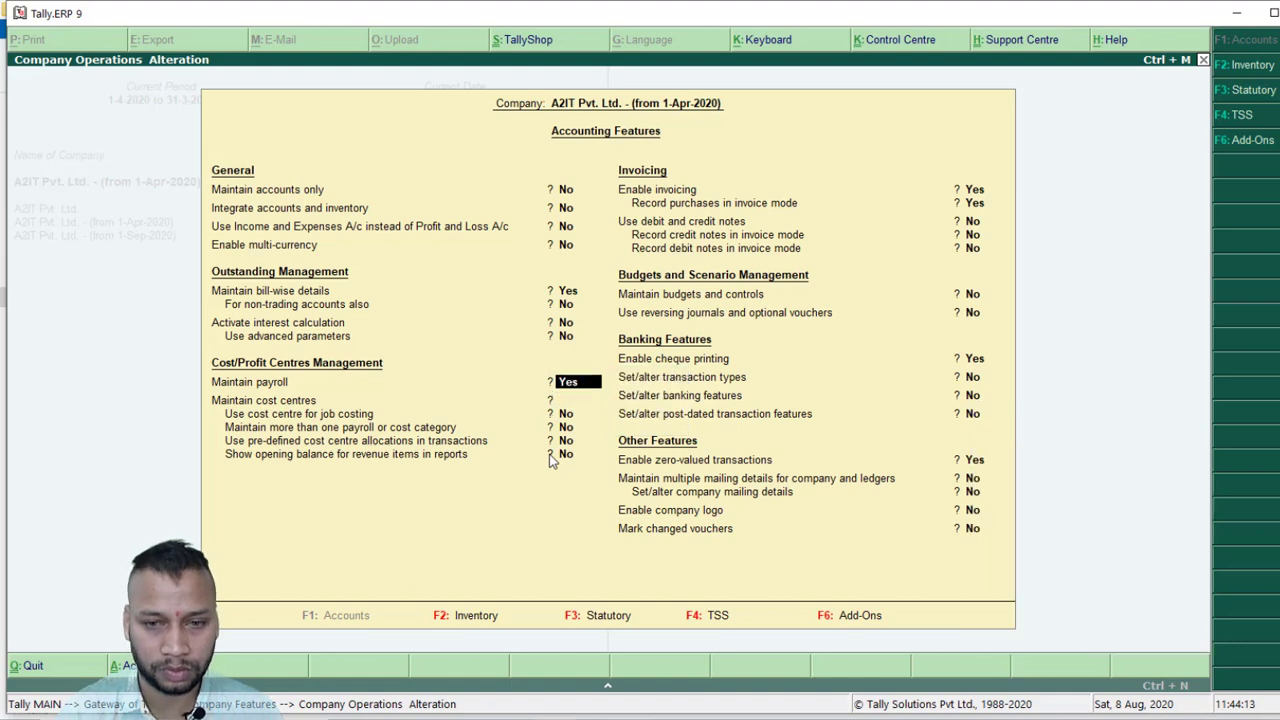
{"action": "key", "text": "Return"}
{"action": "type", "text": "no"}
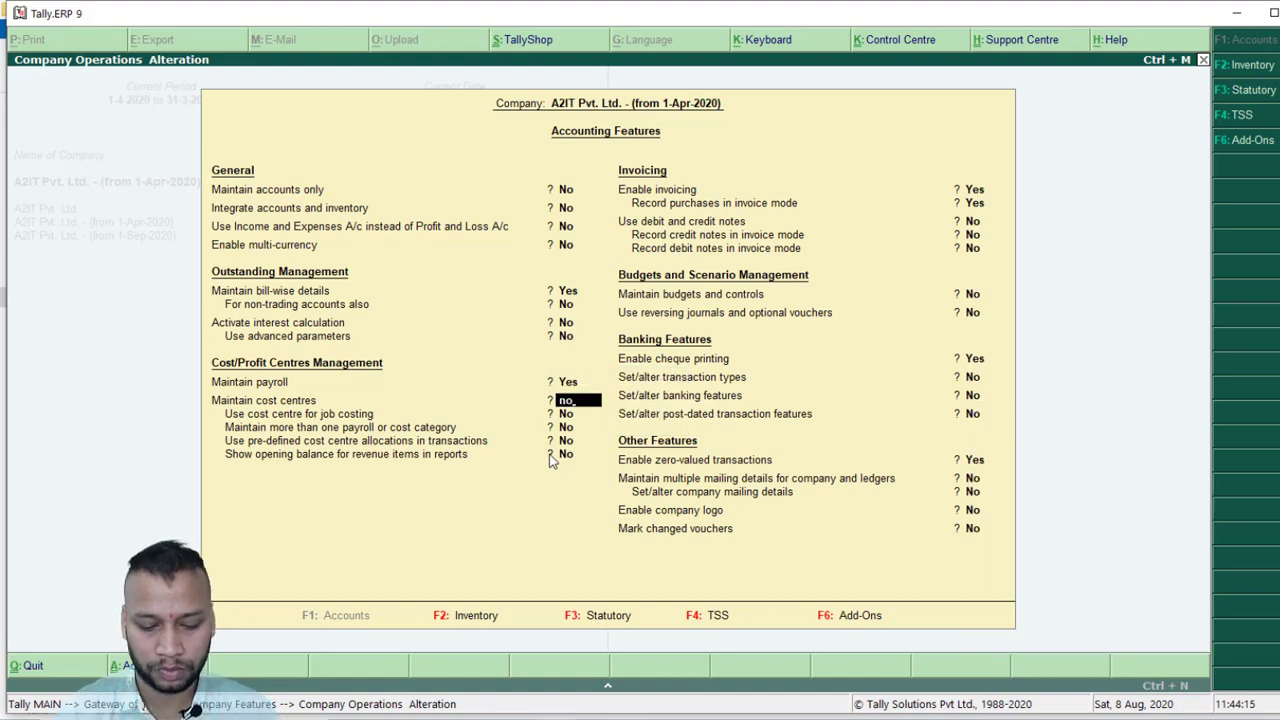
{"action": "key", "text": "Return"}
Save the company's accounting features and return to the Gateway of Tally.
{"action": "key", "text": "ctrl+a"}
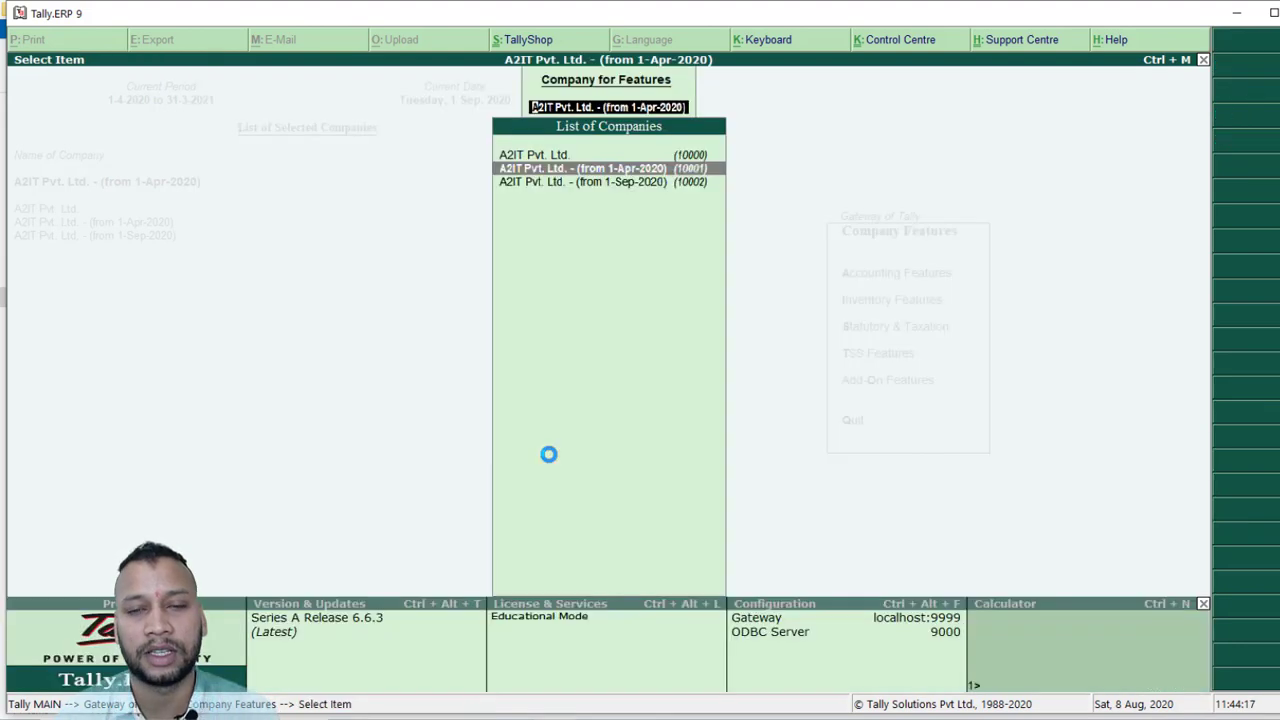
{"action": "key", "text": "Escape"}
{"action": "key", "text": "Escape"}
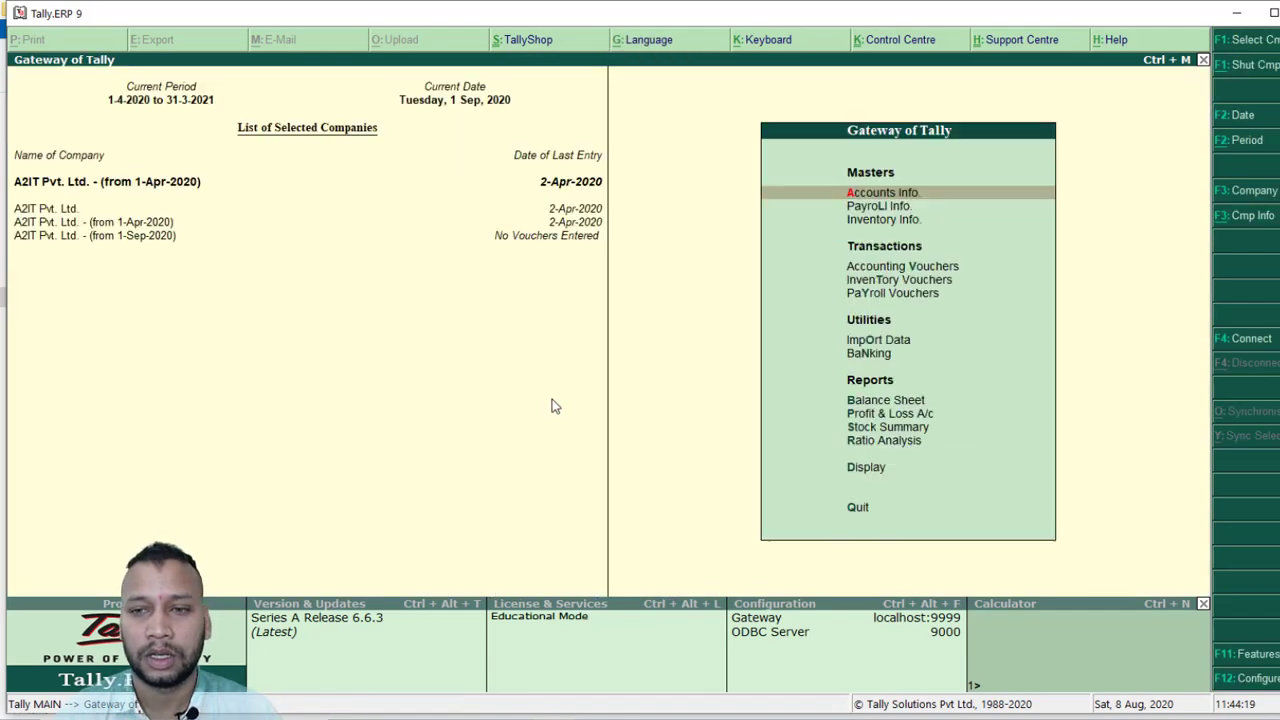
{"action": "key", "text": "Escape"}
{"action": "key", "text": "Escape"}
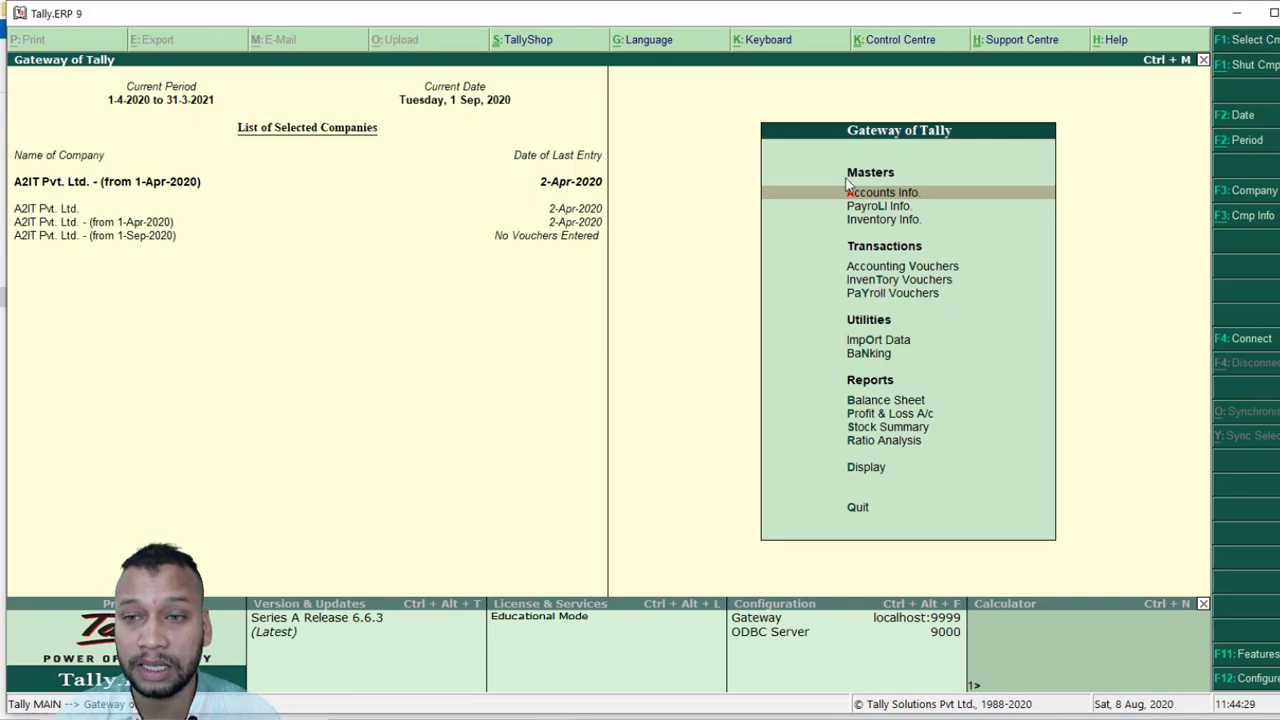
{"action": "left_click", "coordinate": [866, 222]}
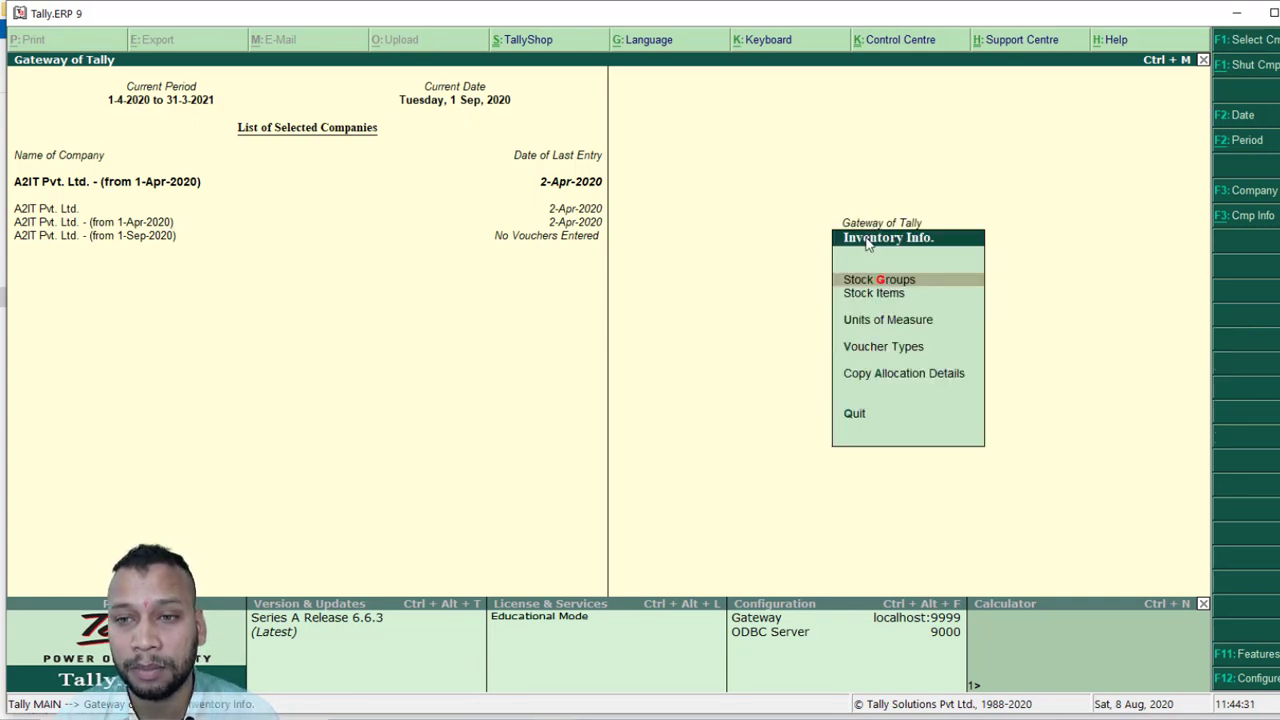
{"action": "key", "text": "Escape"}
{"action": "left_click", "coordinate": [888, 196]}
{"action": "key", "text": "Escape"}
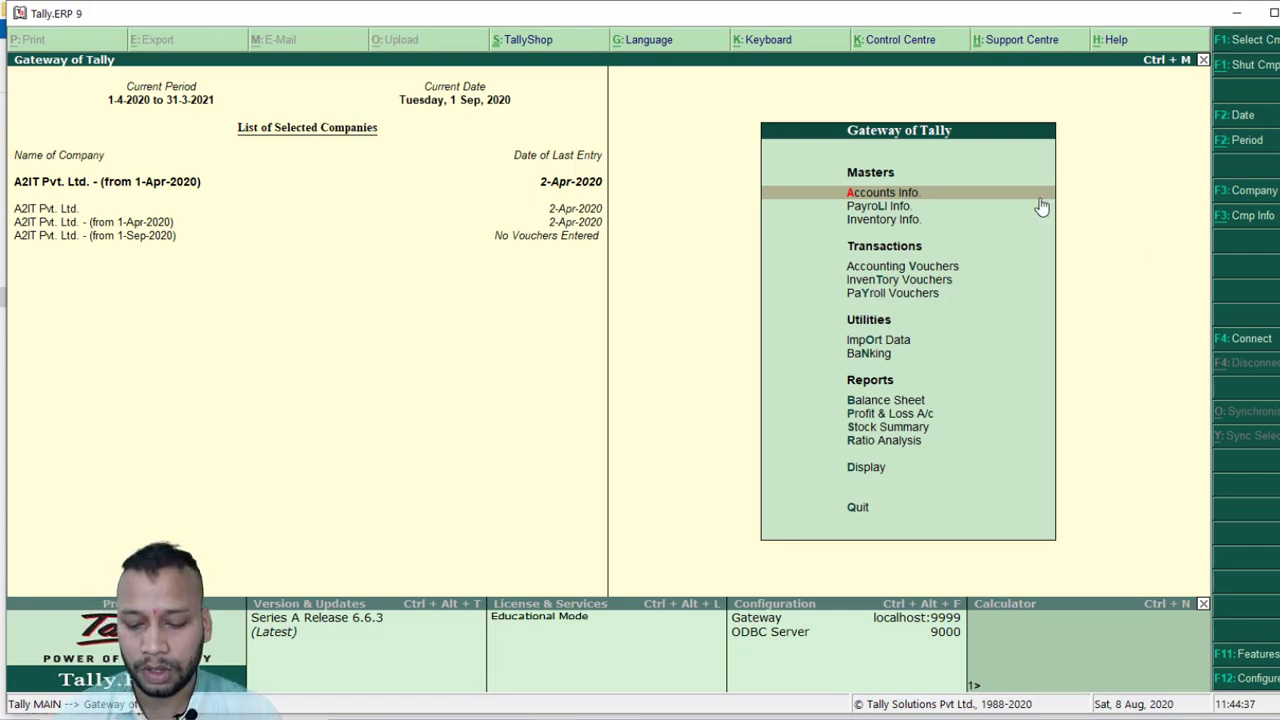
Create a single payroll employee group named HR Dept under Primary, with Define salary details set to No.
{"action": "key", "text": "Down"}
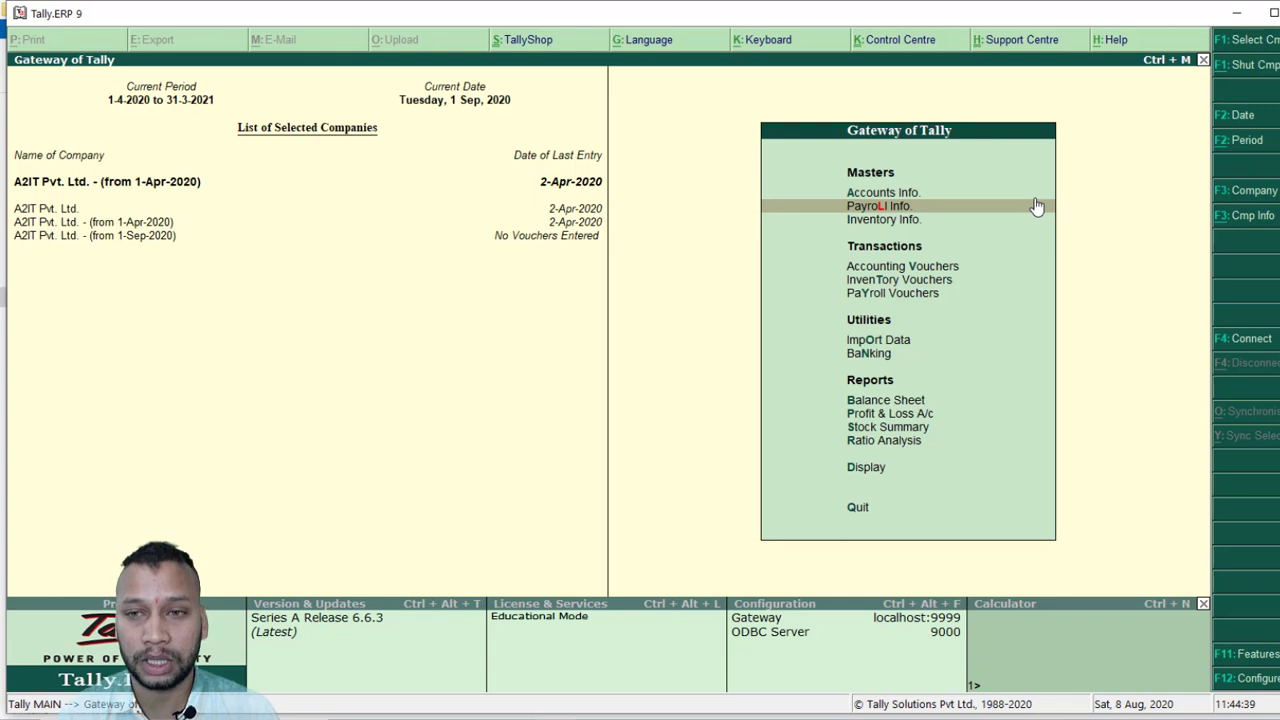
{"action": "left_click", "coordinate": [1036, 206]}
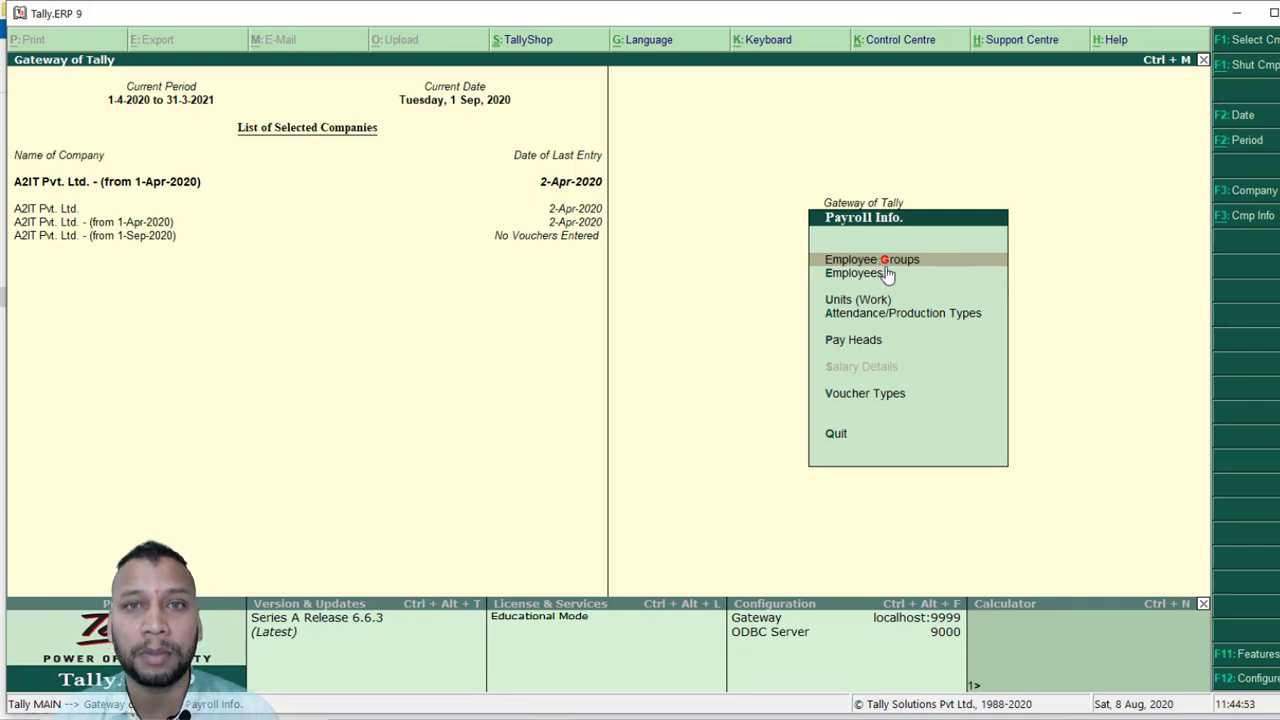
{"action": "key", "text": "Down"}
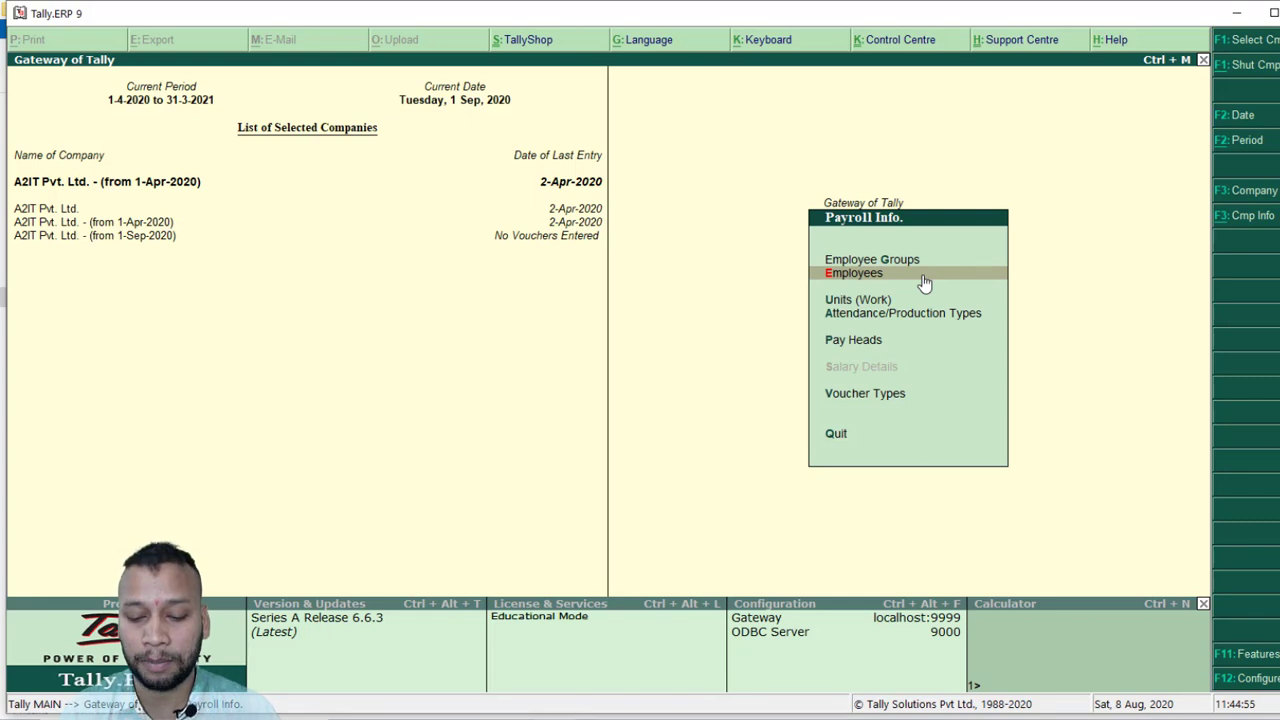
{"action": "key", "text": "Up"}
{"action": "key", "text": "Return"}
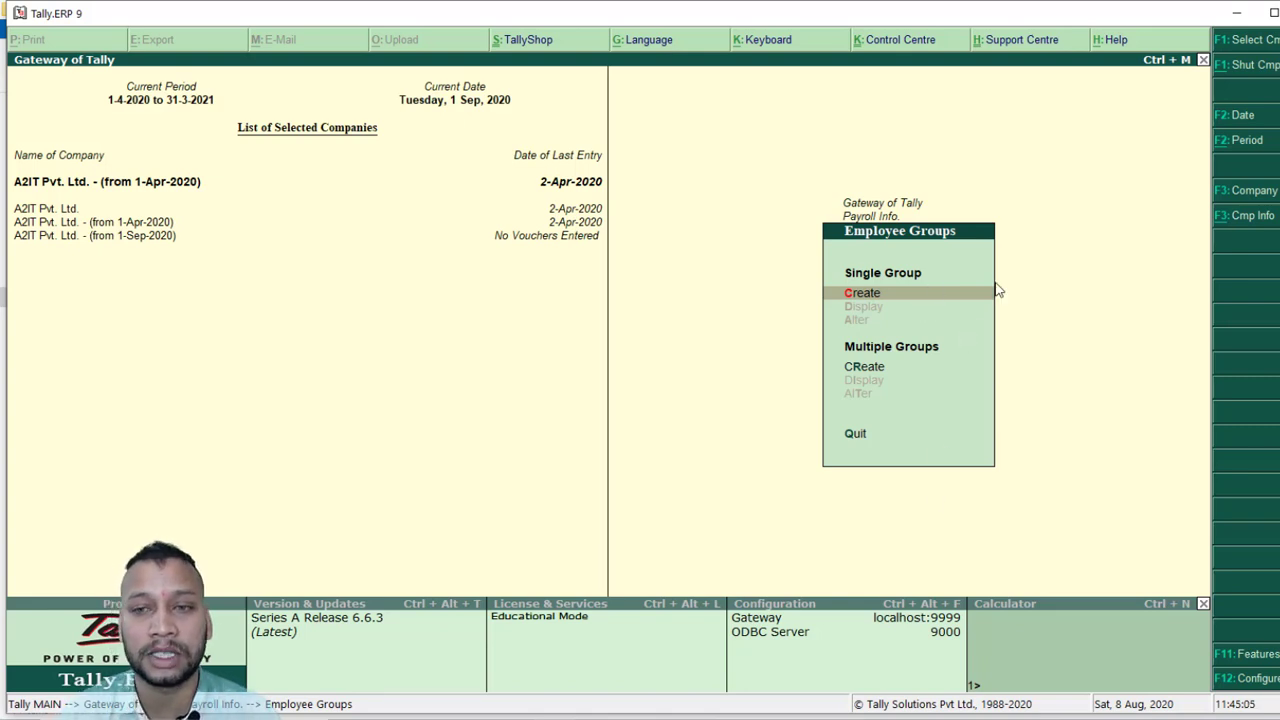
{"action": "key", "text": "Return"}
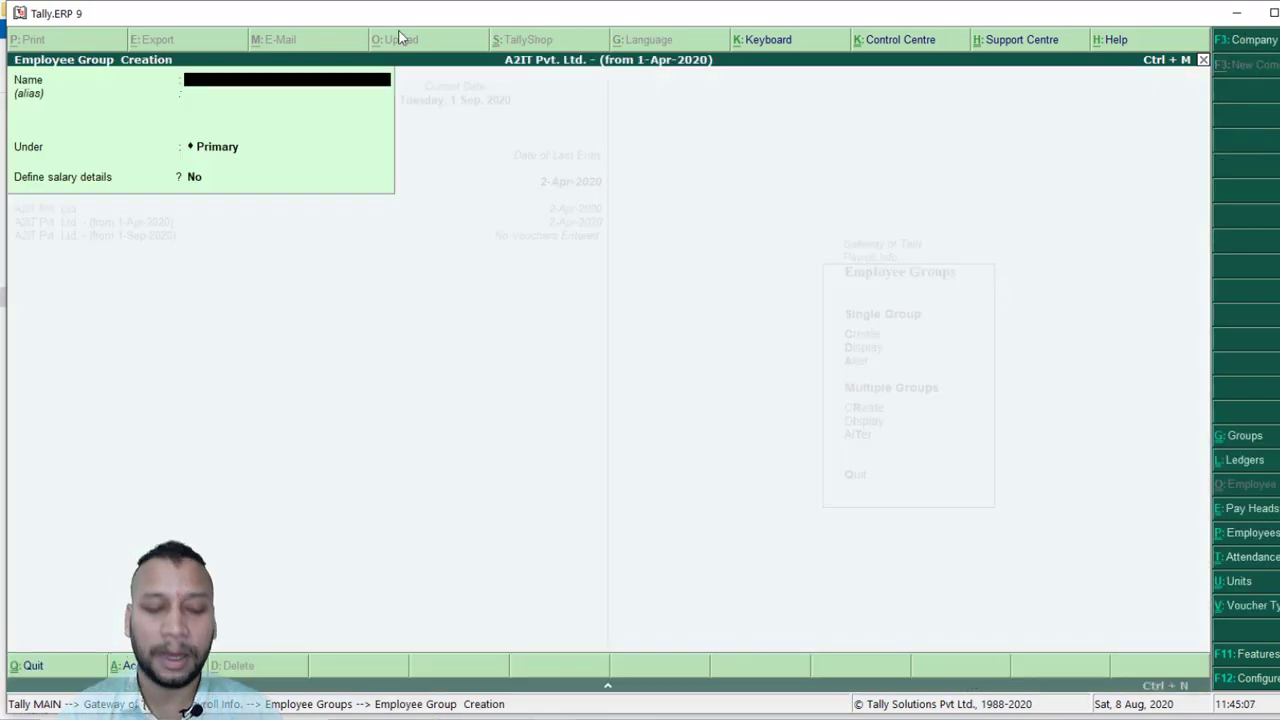
{"action": "type", "text": "HR Dept"}
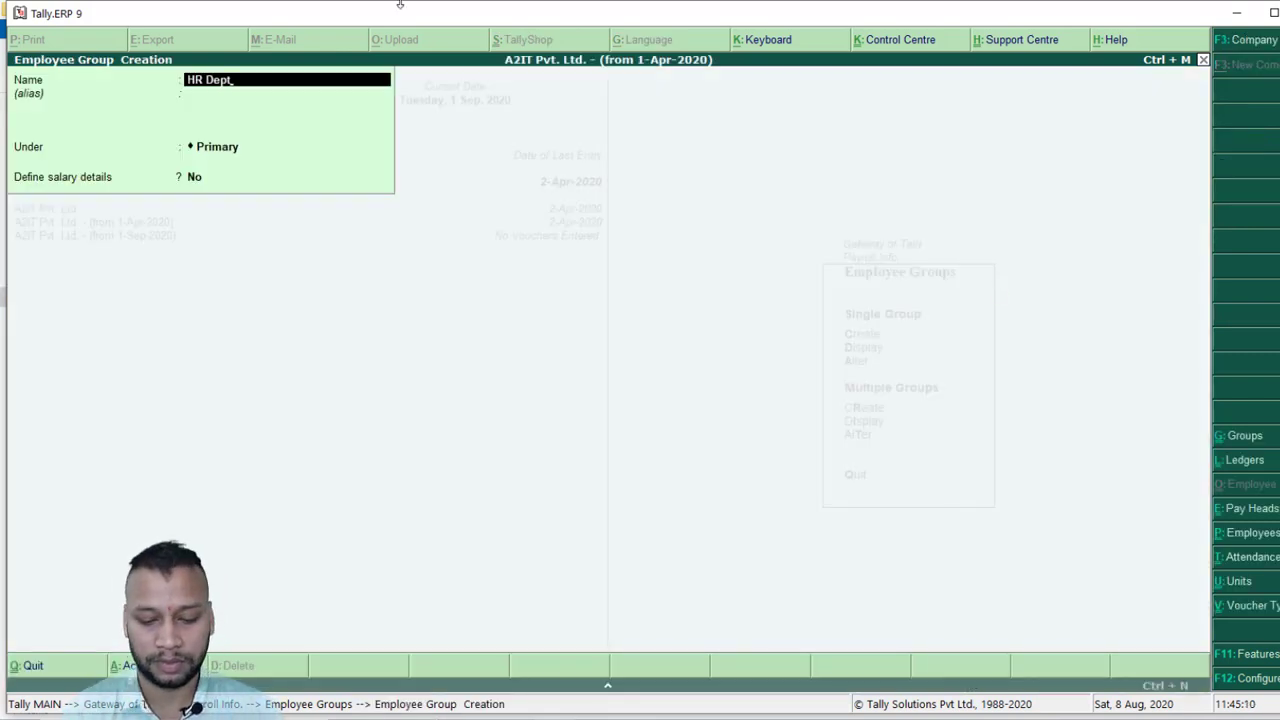
{"action": "key", "text": "Return"}
{"action": "key", "text": "Return"}
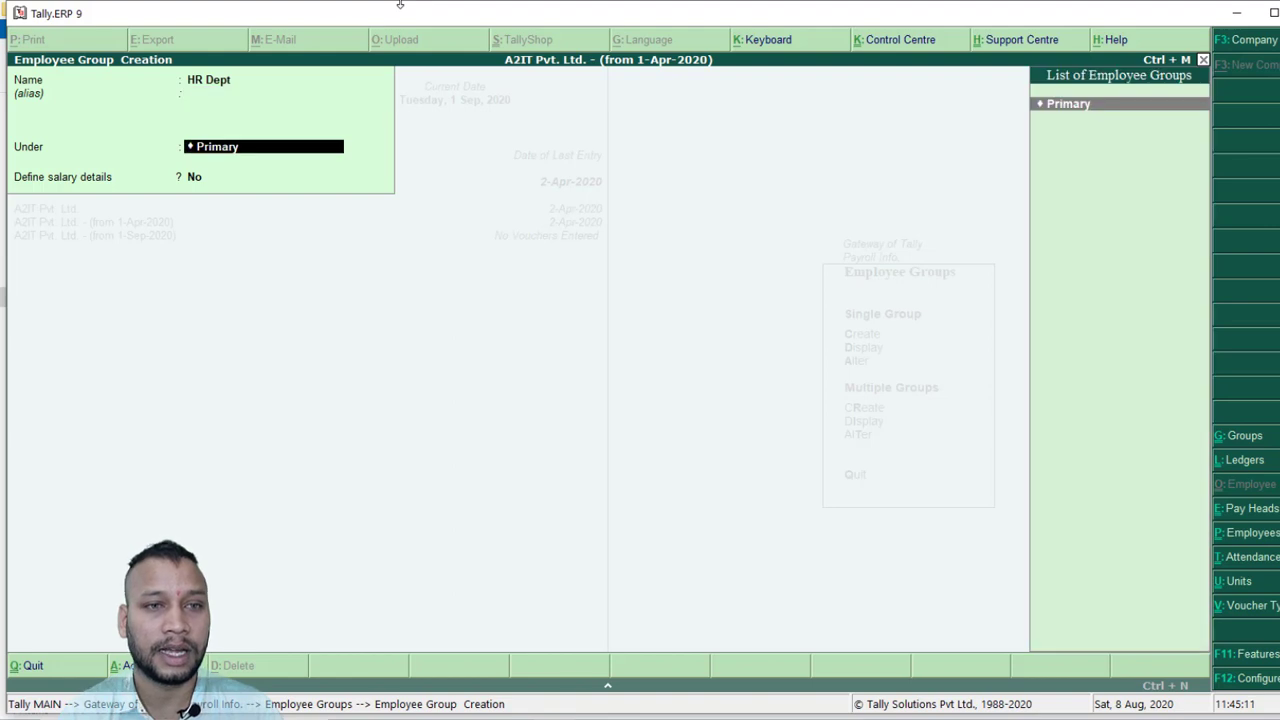
{"action": "key", "text": "Return"}
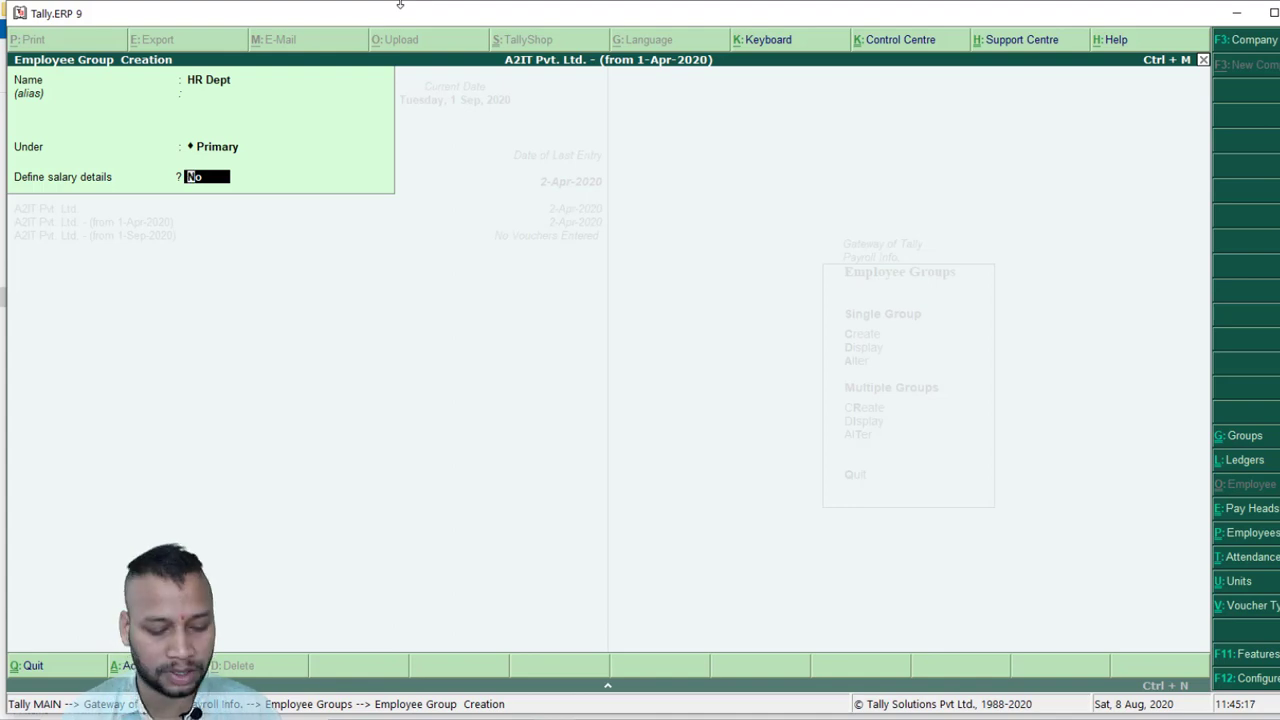
{"action": "key", "text": "Return"}
{"action": "key", "text": "Escape"}
{"action": "key", "text": "Return"}
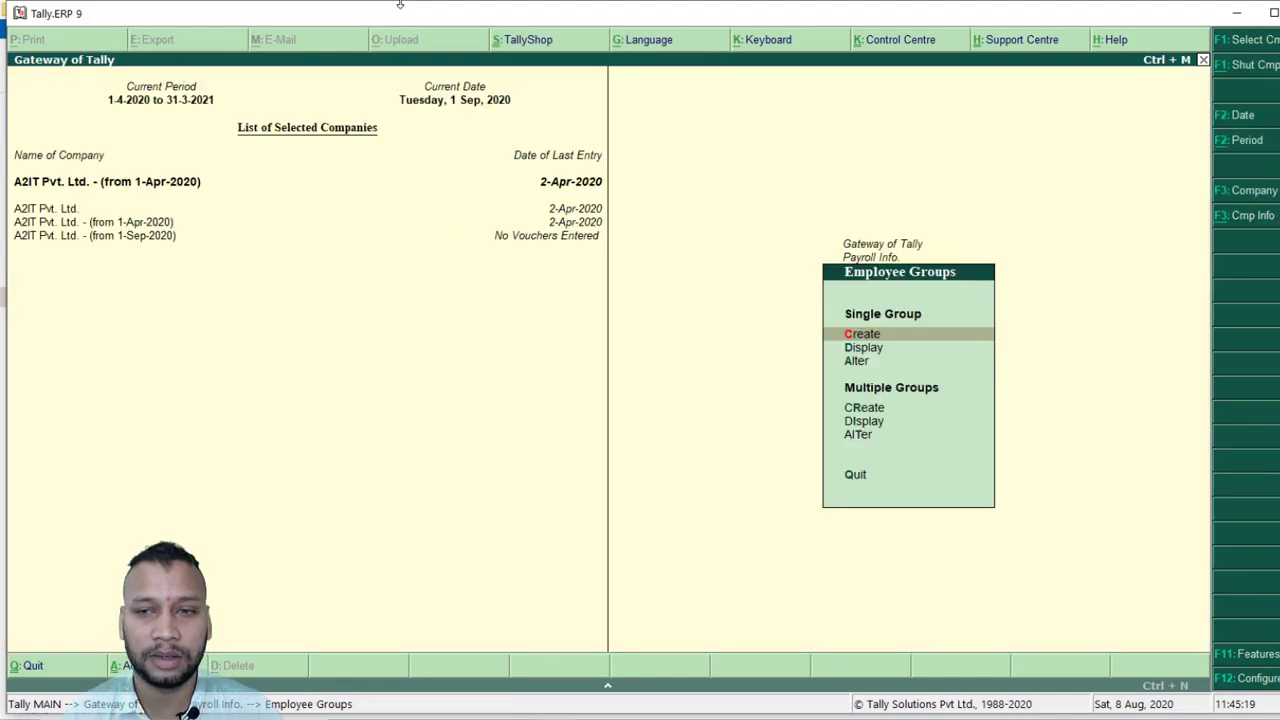
Check which single employee groups are available to display and alter, and return to the payroll masters.
{"action": "key", "text": "Down"}
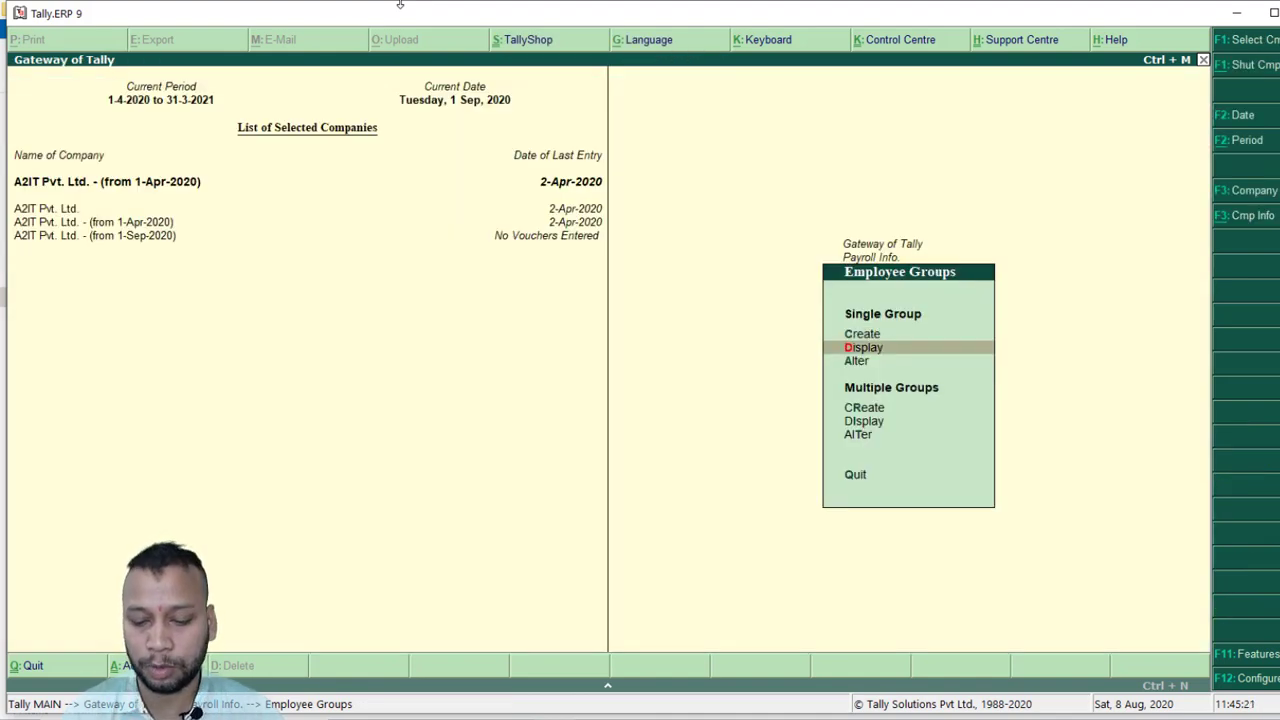
{"action": "key", "text": "Return"}
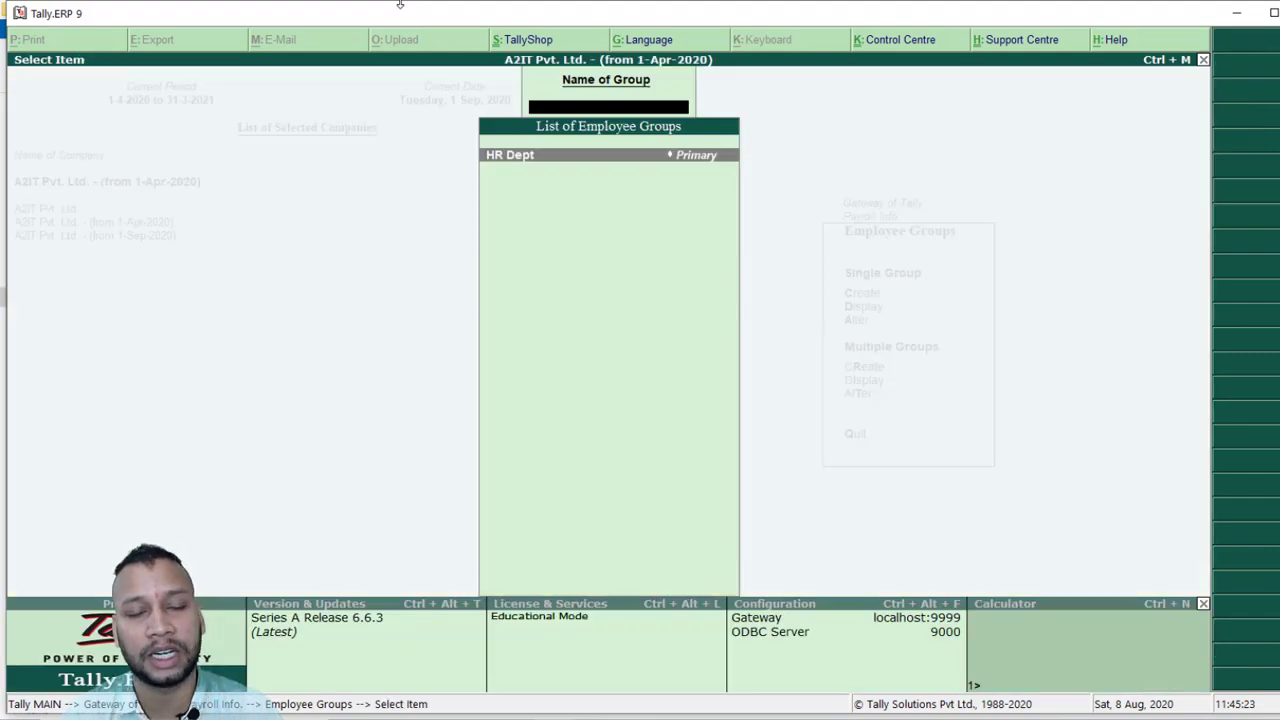
{"action": "key", "text": "Escape"}
{"action": "key", "text": "Down"}
{"action": "key", "text": "Return"}
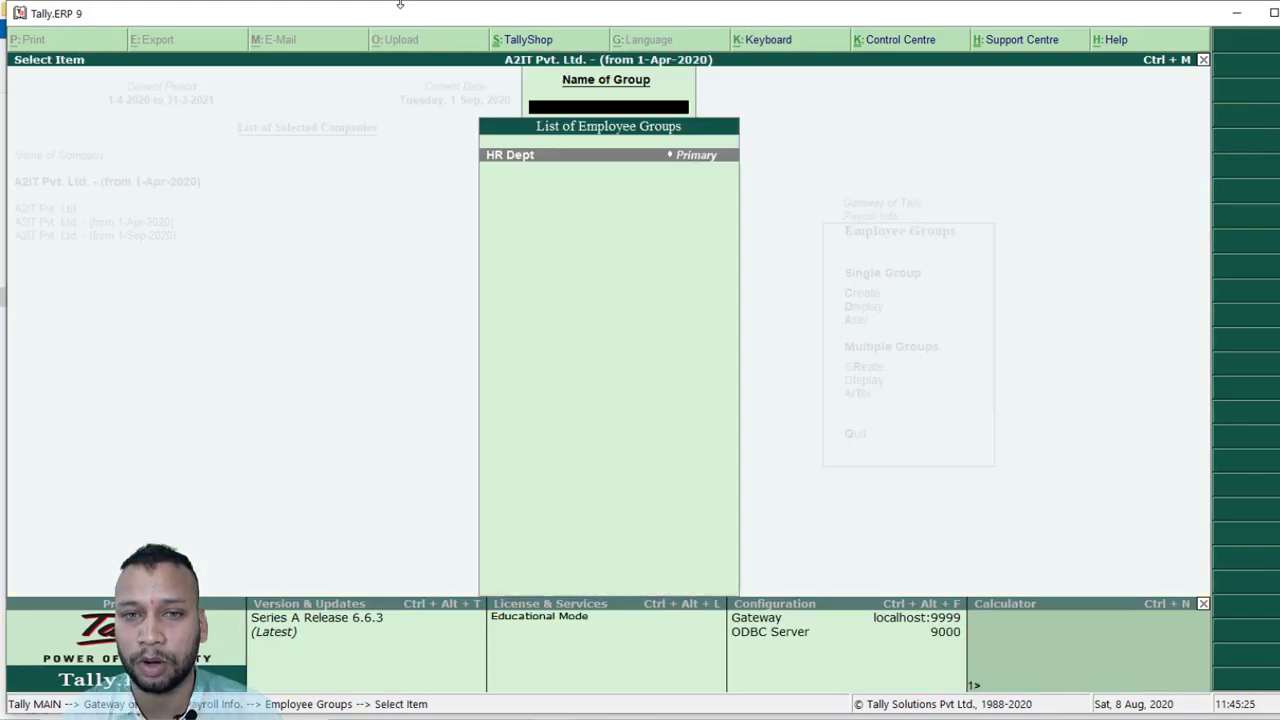
{"action": "key", "text": "Escape"}
{"action": "key", "text": "Escape"}
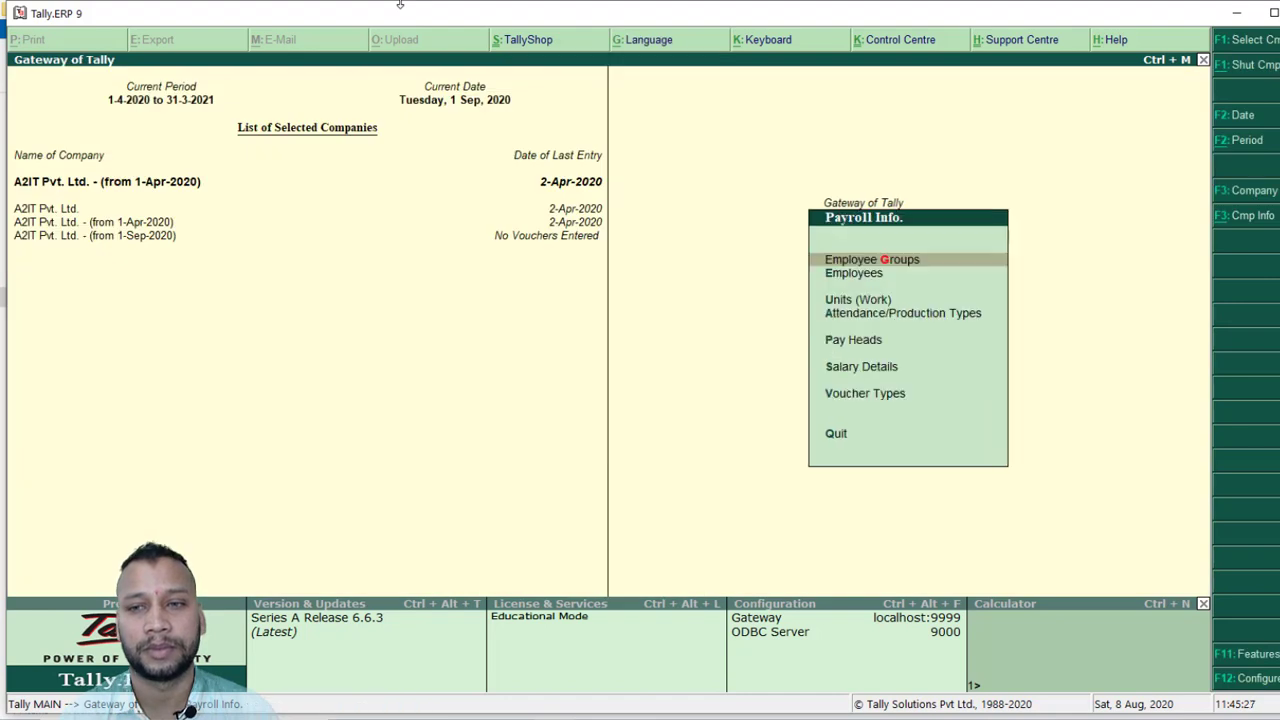
Start a new single employee record, enter the employee's name, and place it under the HR Dept group.
{"action": "key", "text": "Down"}
{"action": "key", "text": "Return"}
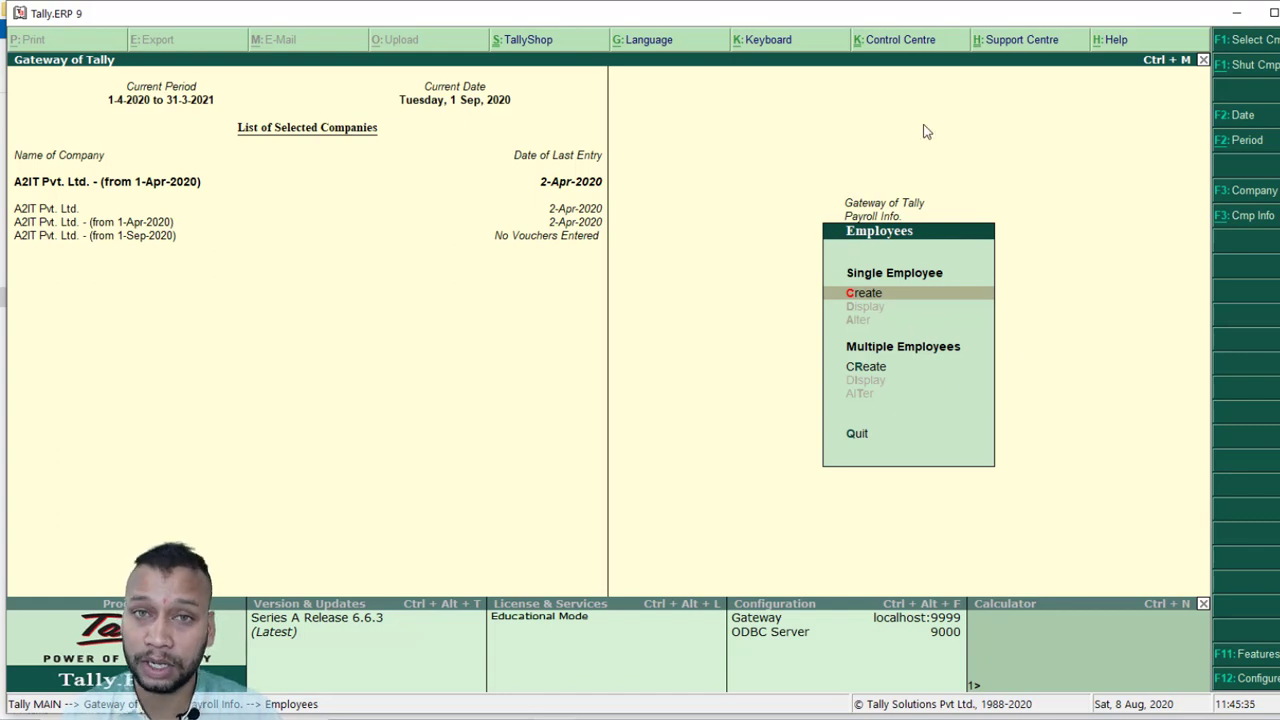
{"action": "key", "text": "Return"}
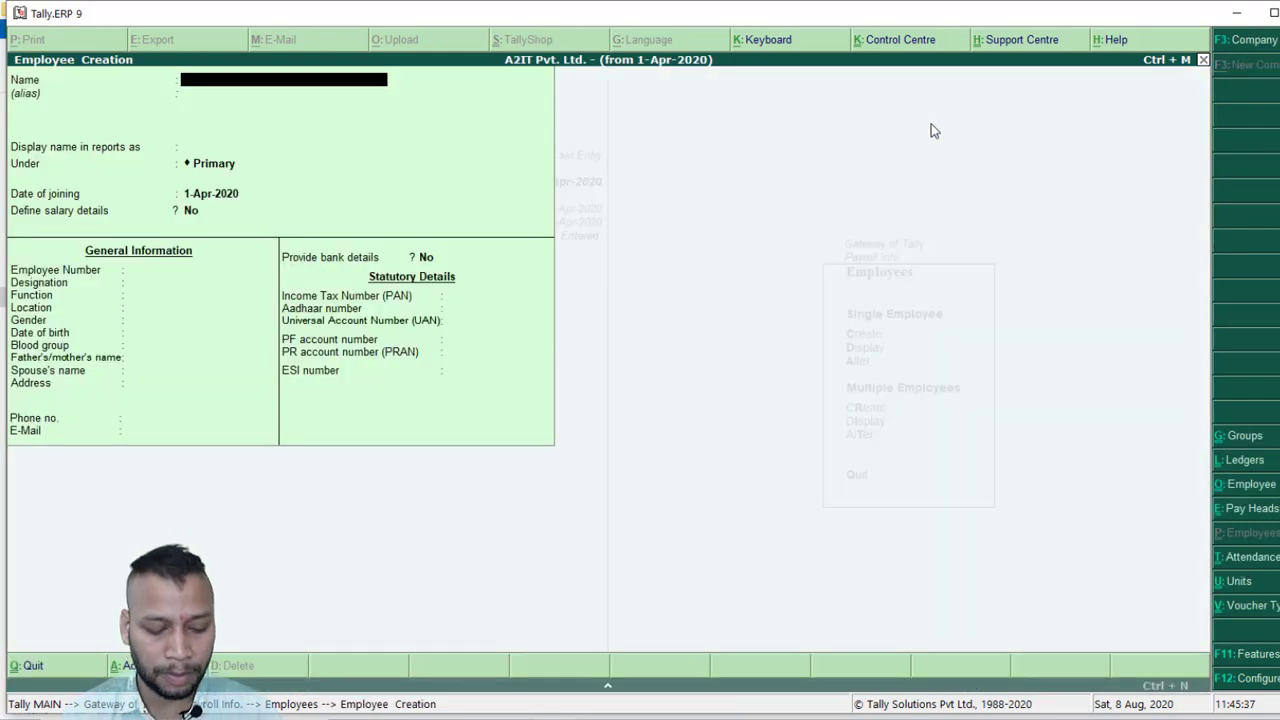
{"action": "type", "text": "Ram"}
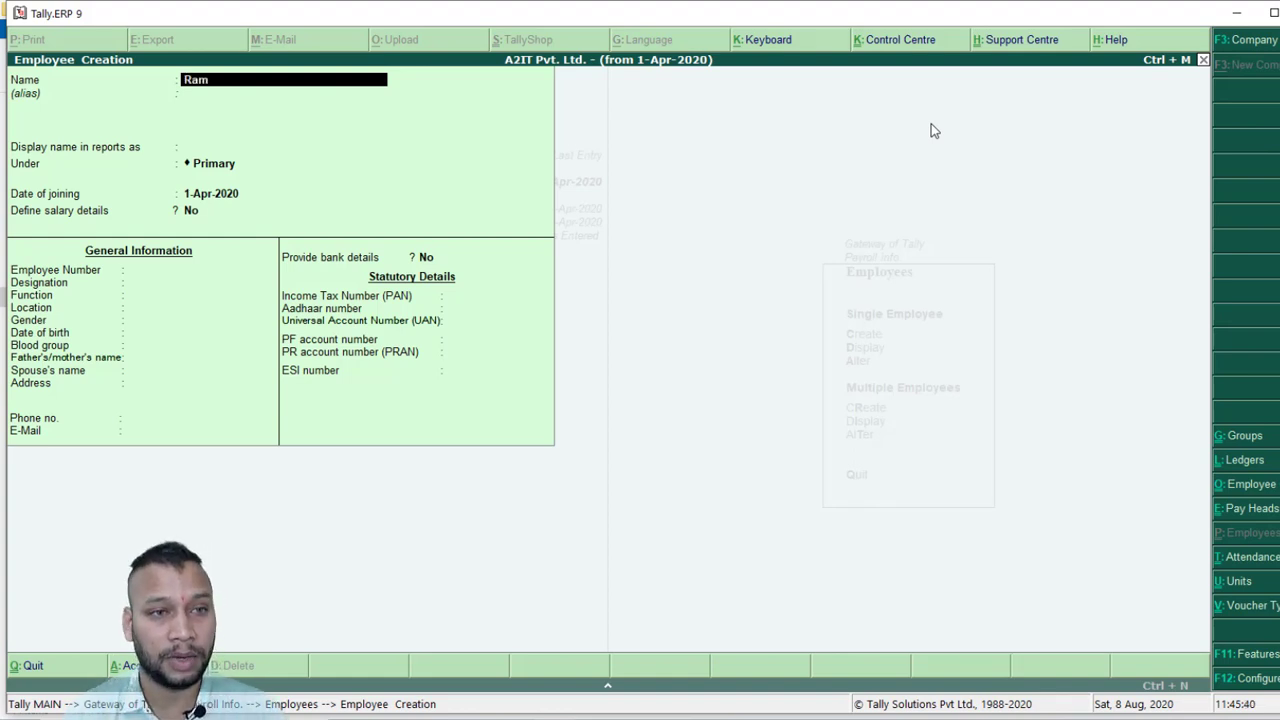
{"action": "key", "text": "Return"}
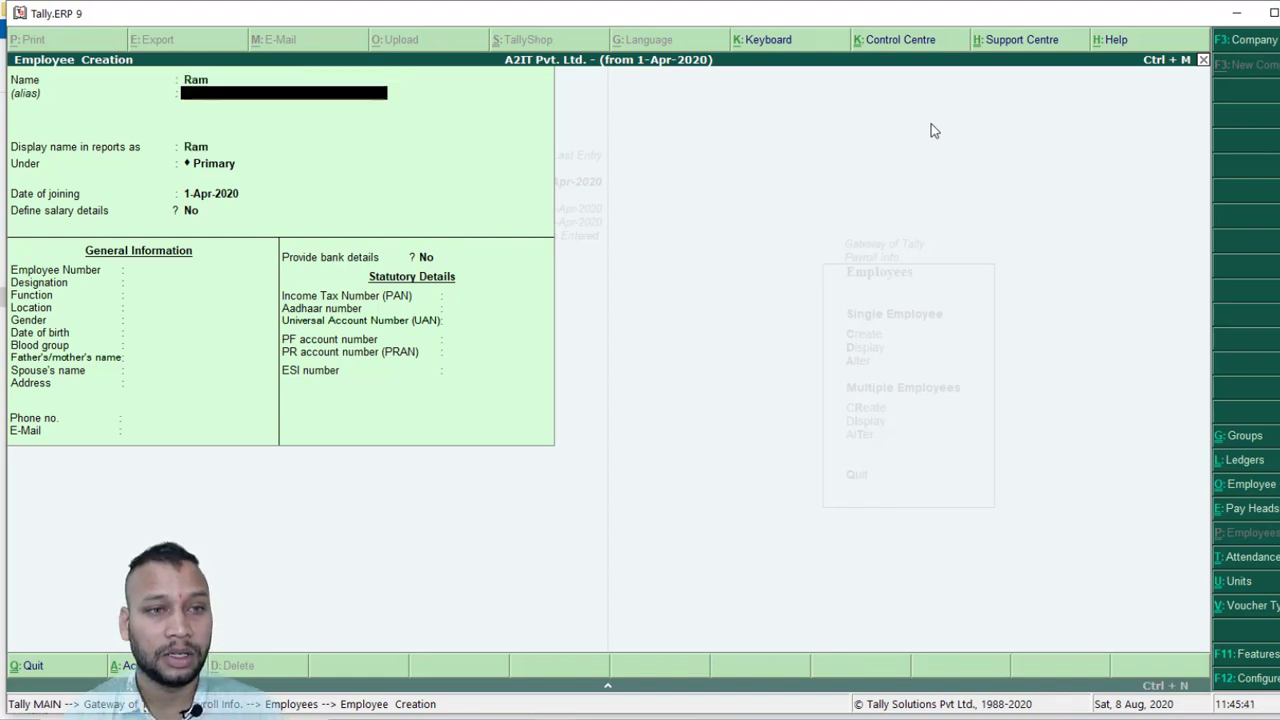
{"action": "key", "text": "Return"}
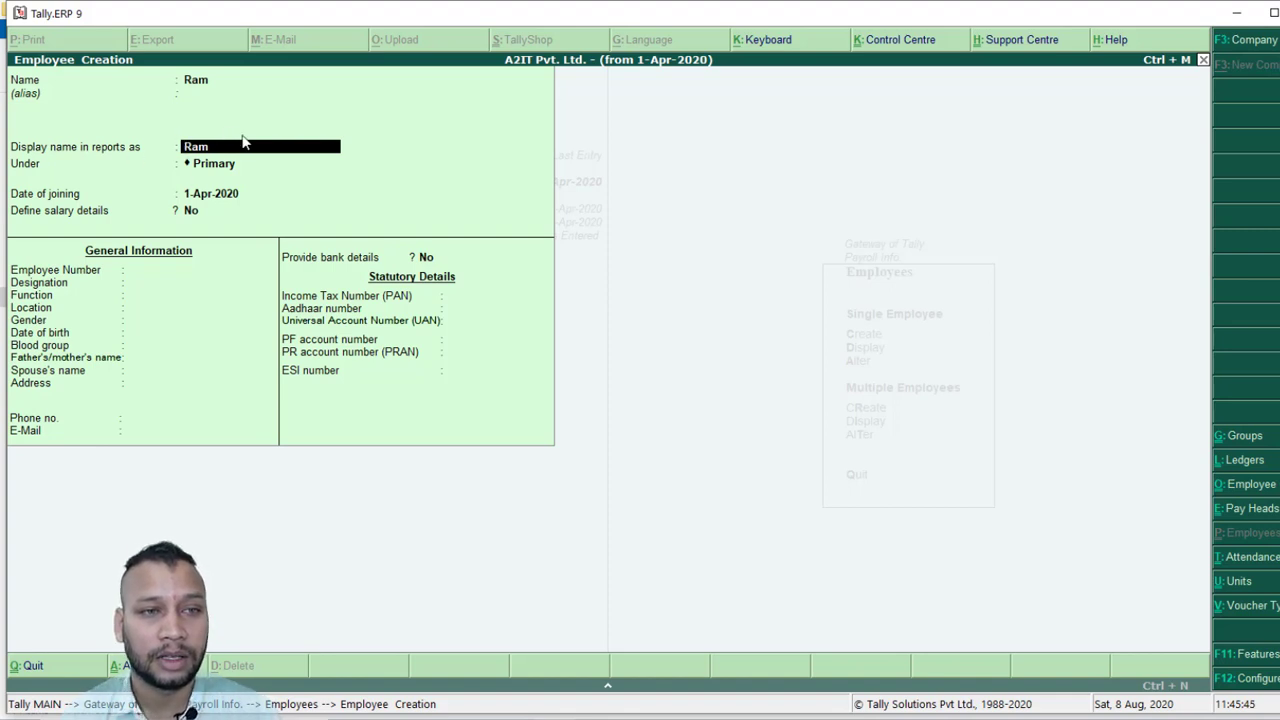
{"action": "key", "text": "Return"}
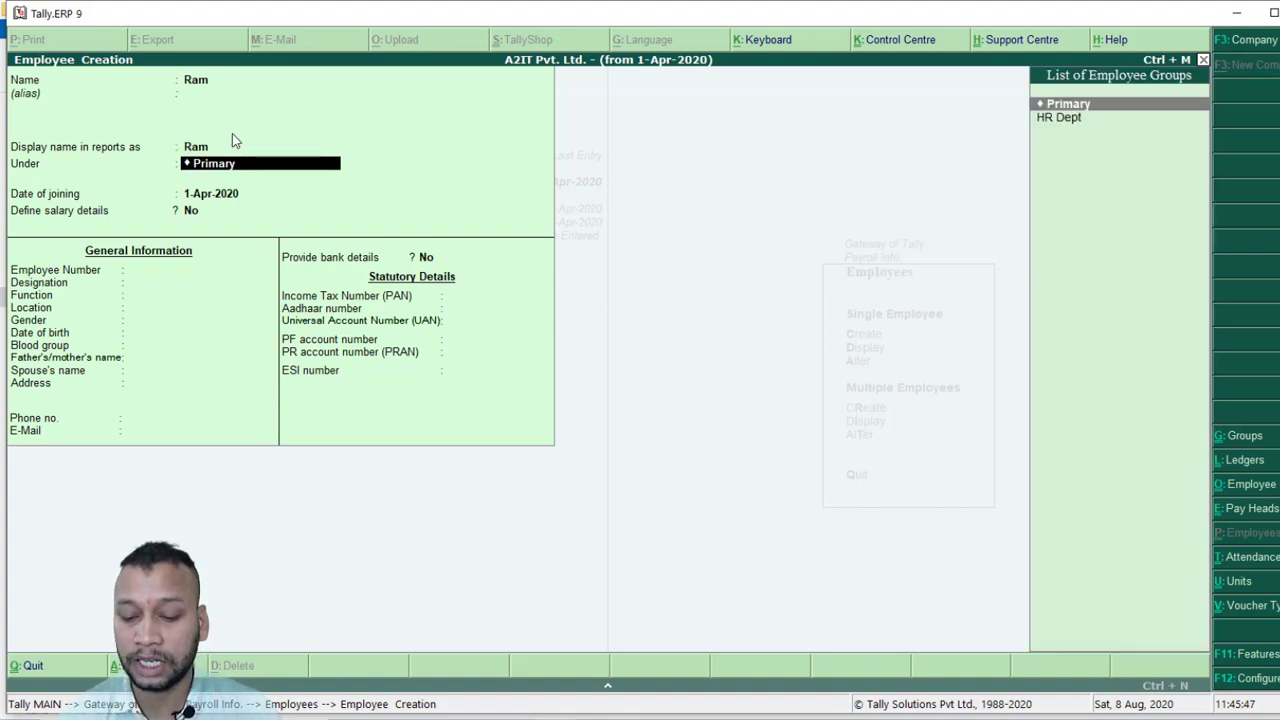
{"action": "key", "text": "Down"}
{"action": "key", "text": "Return"}
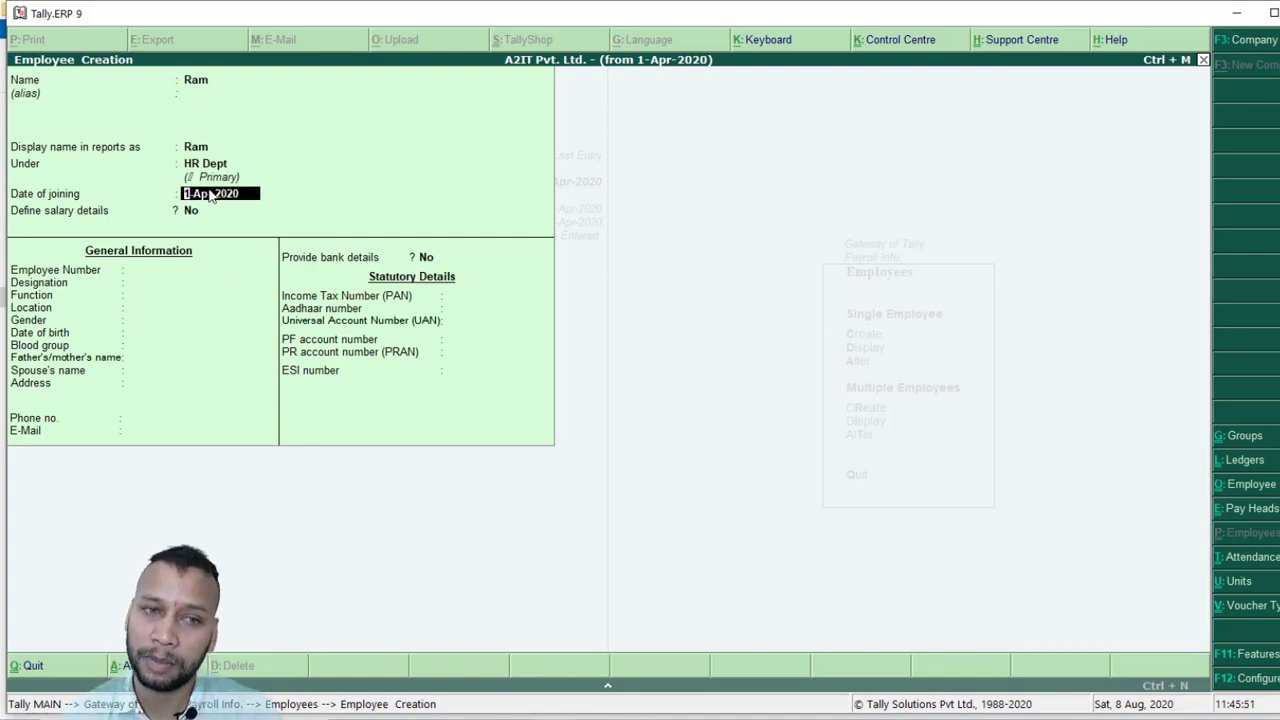
Keep the joining date of 1-Apr-2020 with Define salary details at No, save the employee record, and leave employee creation.
{"action": "key", "text": "Return"}
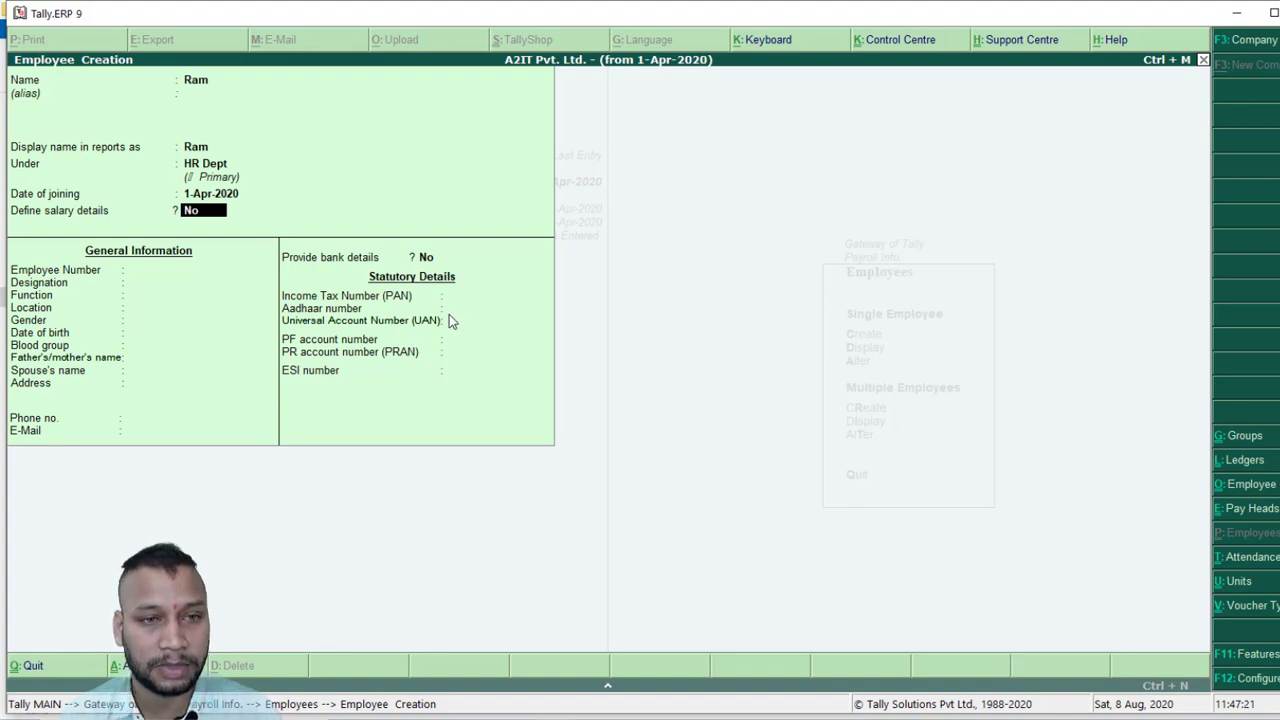
{"action": "key", "text": "ctrl+a"}
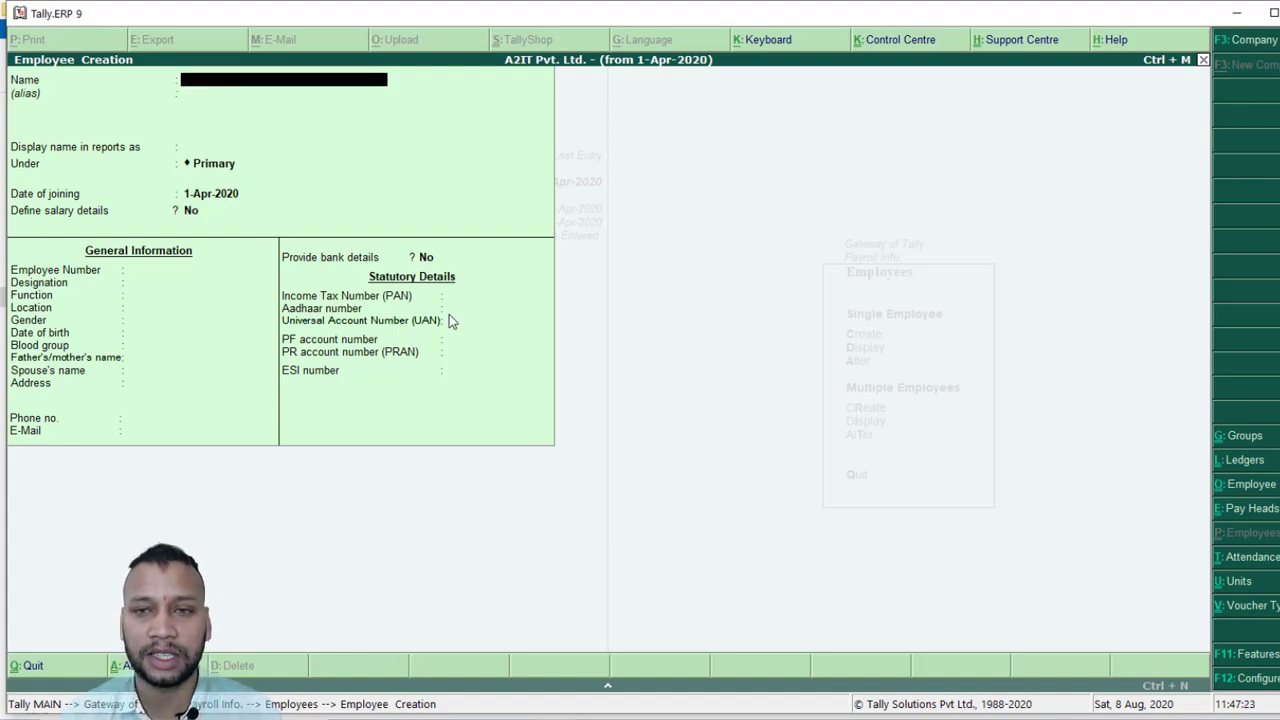
{"action": "key", "text": "Escape"}
{"action": "key", "text": "Return"}
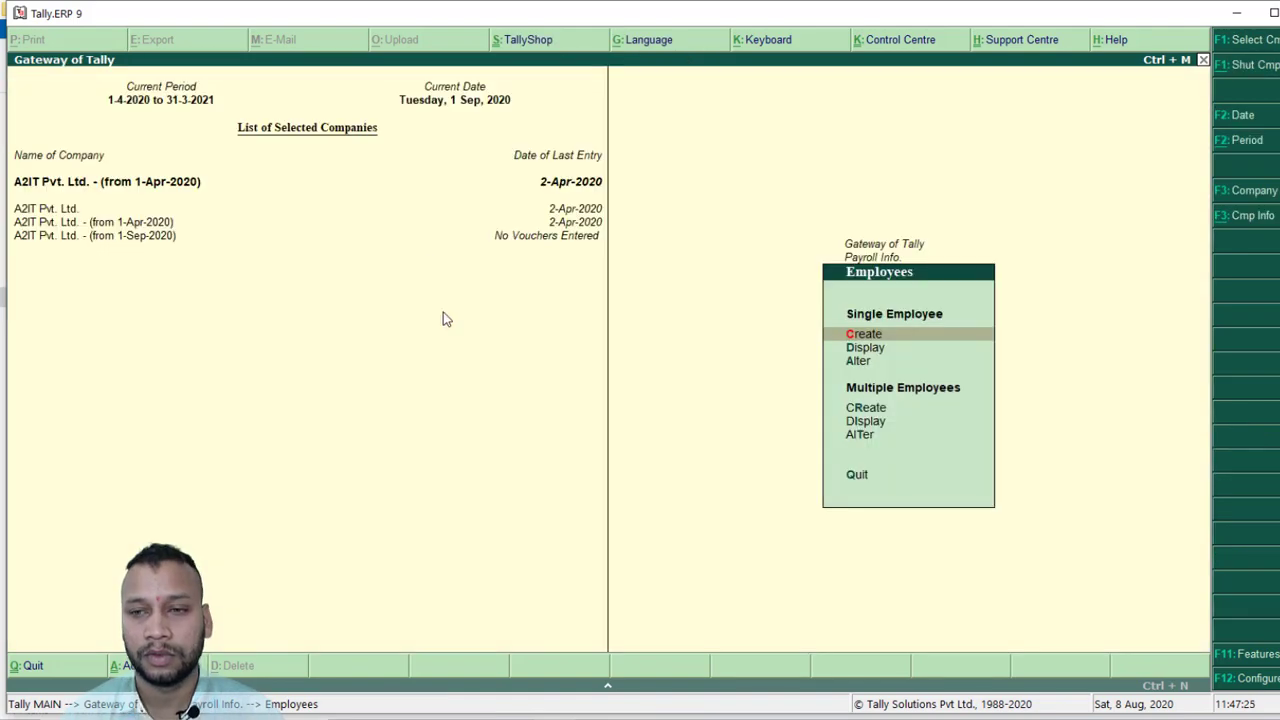
Display the saved single employee's record under HR Dept and return to the payroll masters.
{"action": "key", "text": "Down"}
{"action": "key", "text": "Return"}
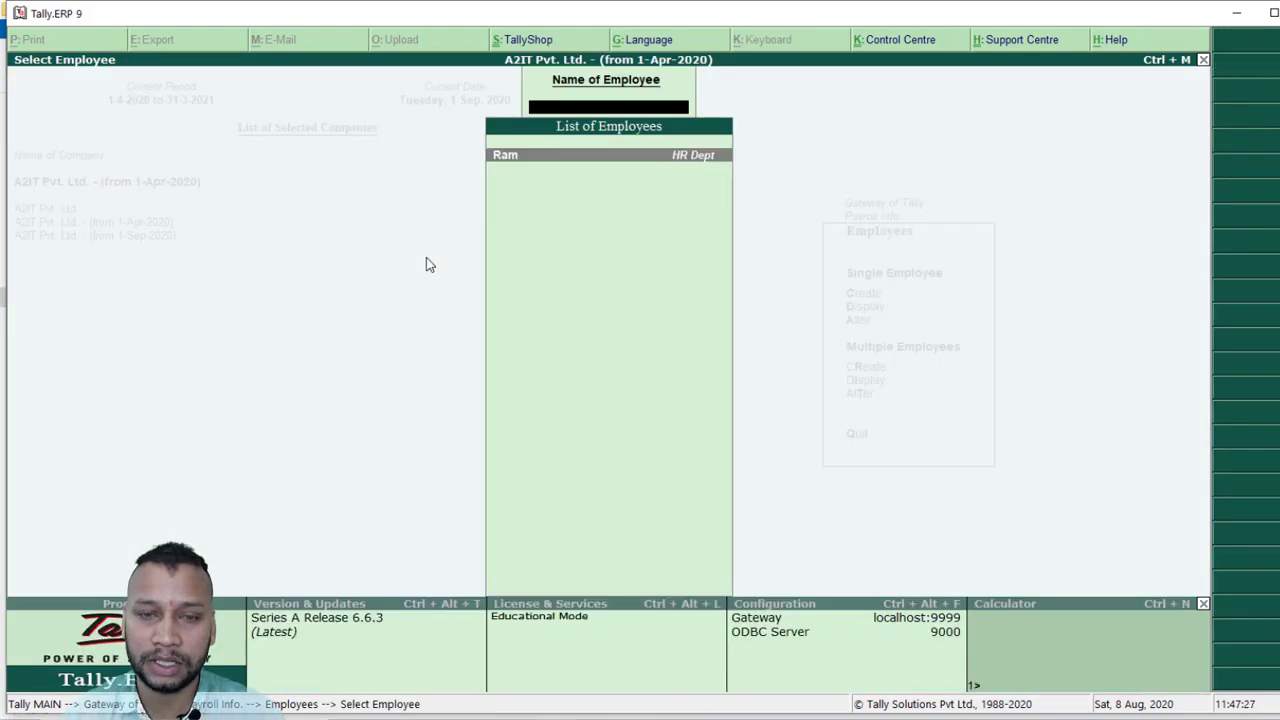
{"action": "key", "text": "Return"}
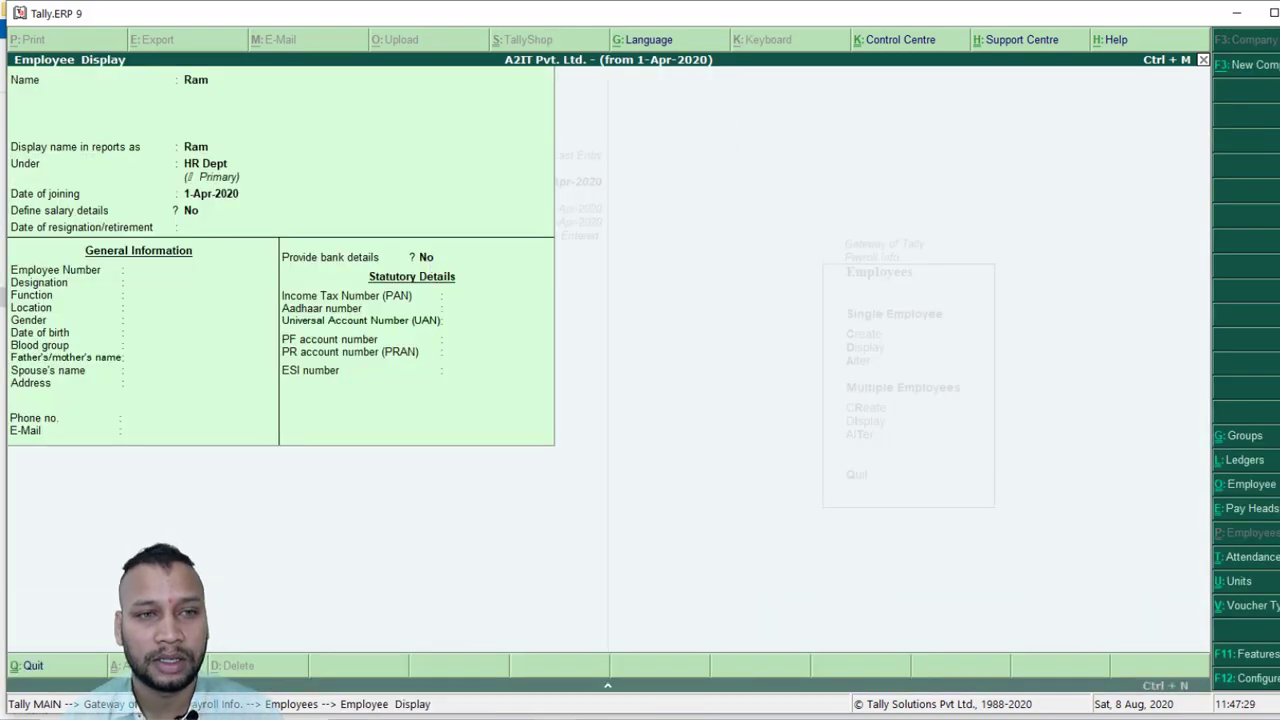
{"action": "key", "text": "Escape"}
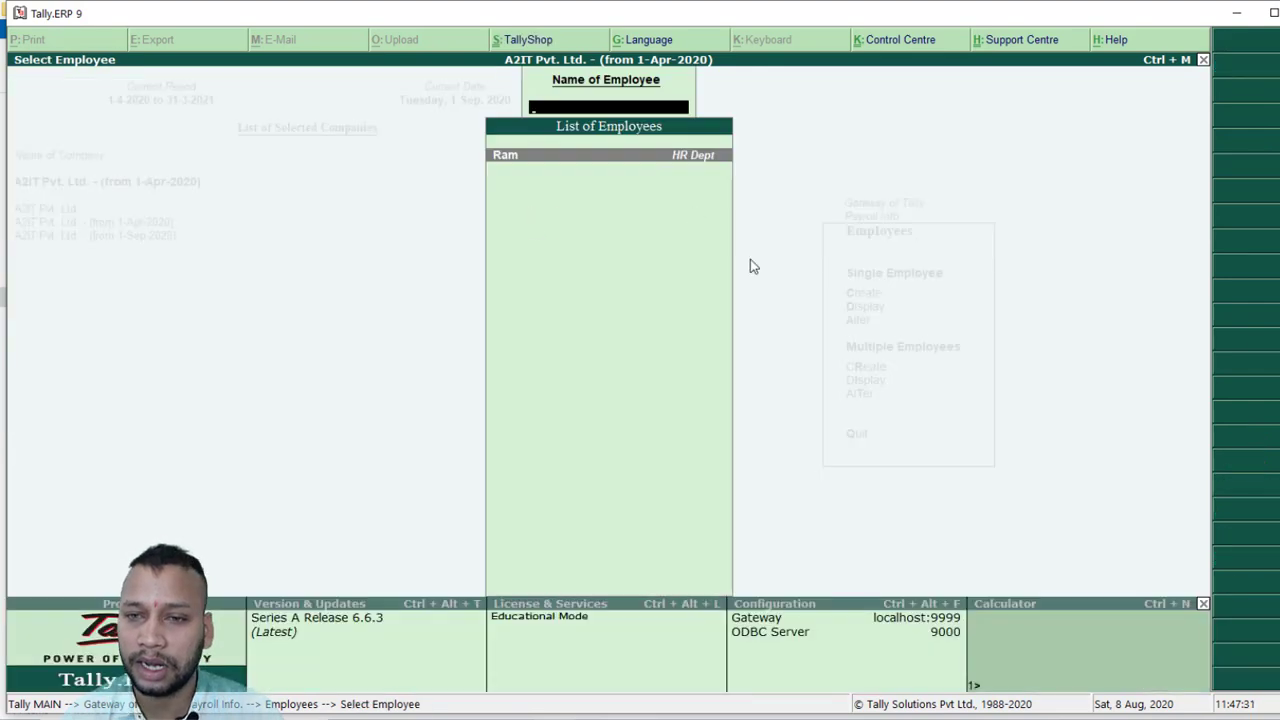
{"action": "key", "text": "Escape"}
{"action": "key", "text": "Escape"}
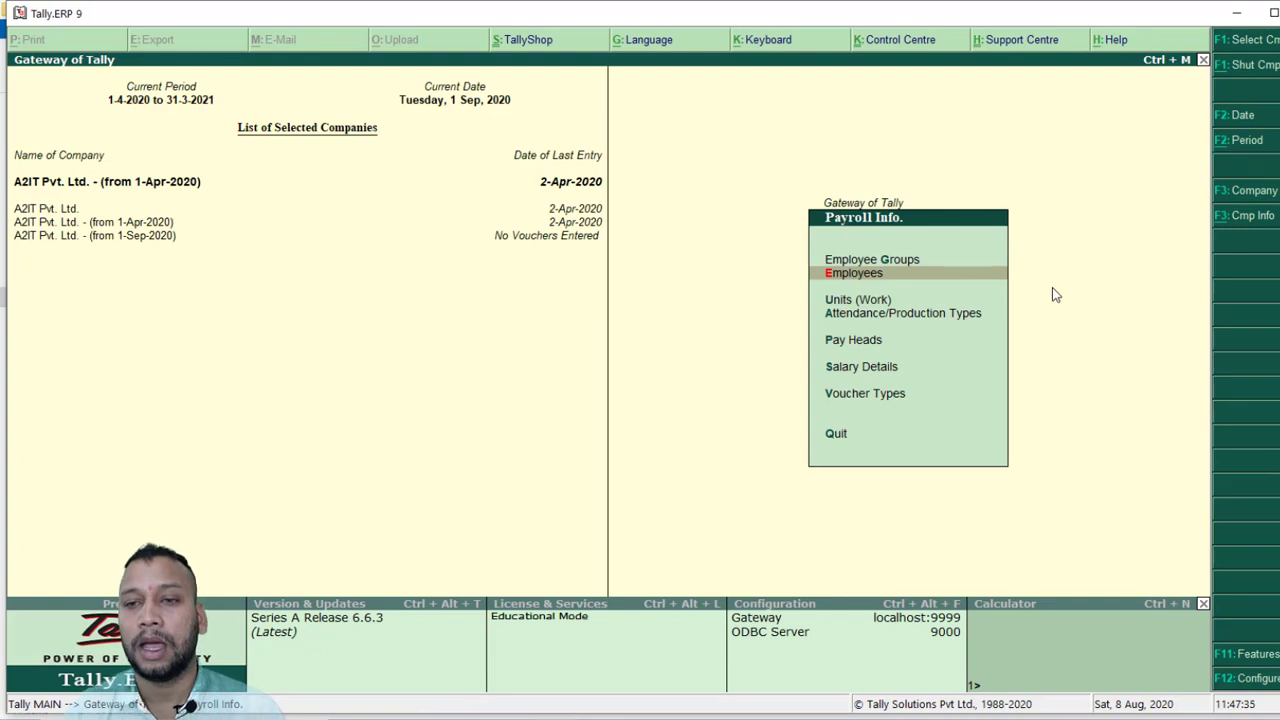
Create a simple work unit with symbol Hr, formal name Hours and 0 decimal places, and leave unit creation.
{"action": "key", "text": "Down"}
{"action": "key", "text": "Return"}
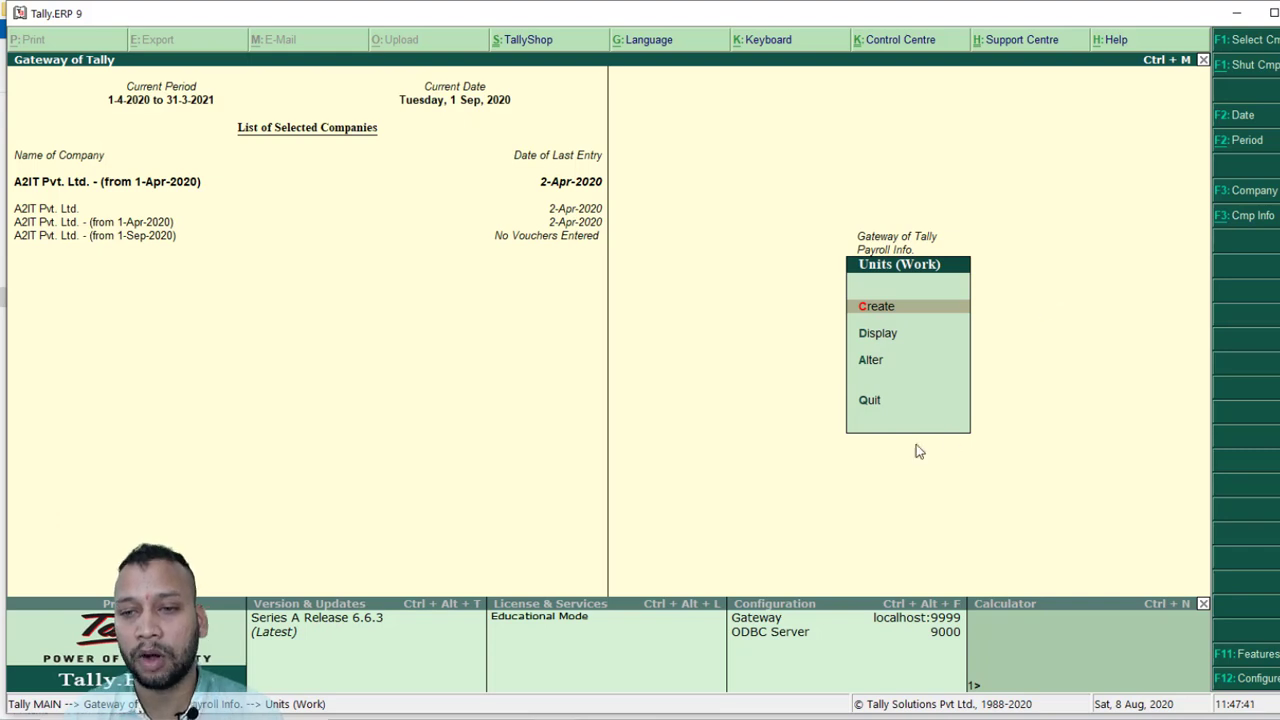
{"action": "left_click", "coordinate": [920, 320]}
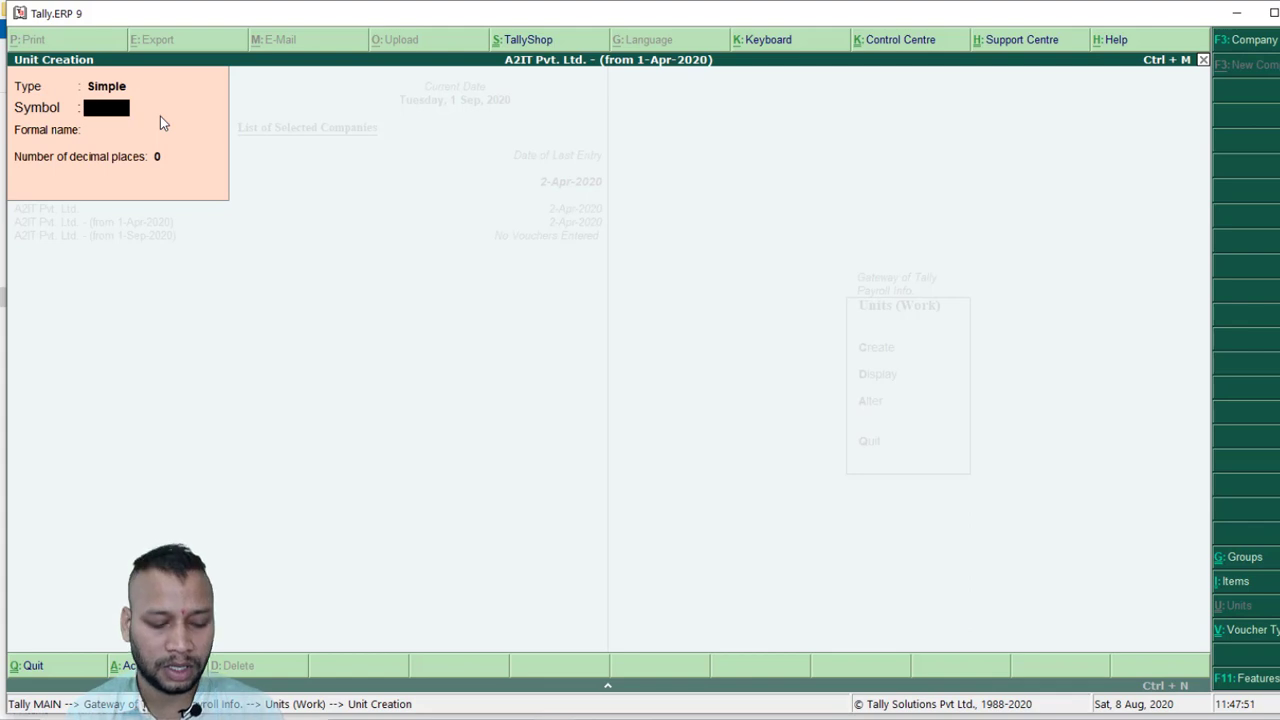
{"action": "type", "text": "Hr"}
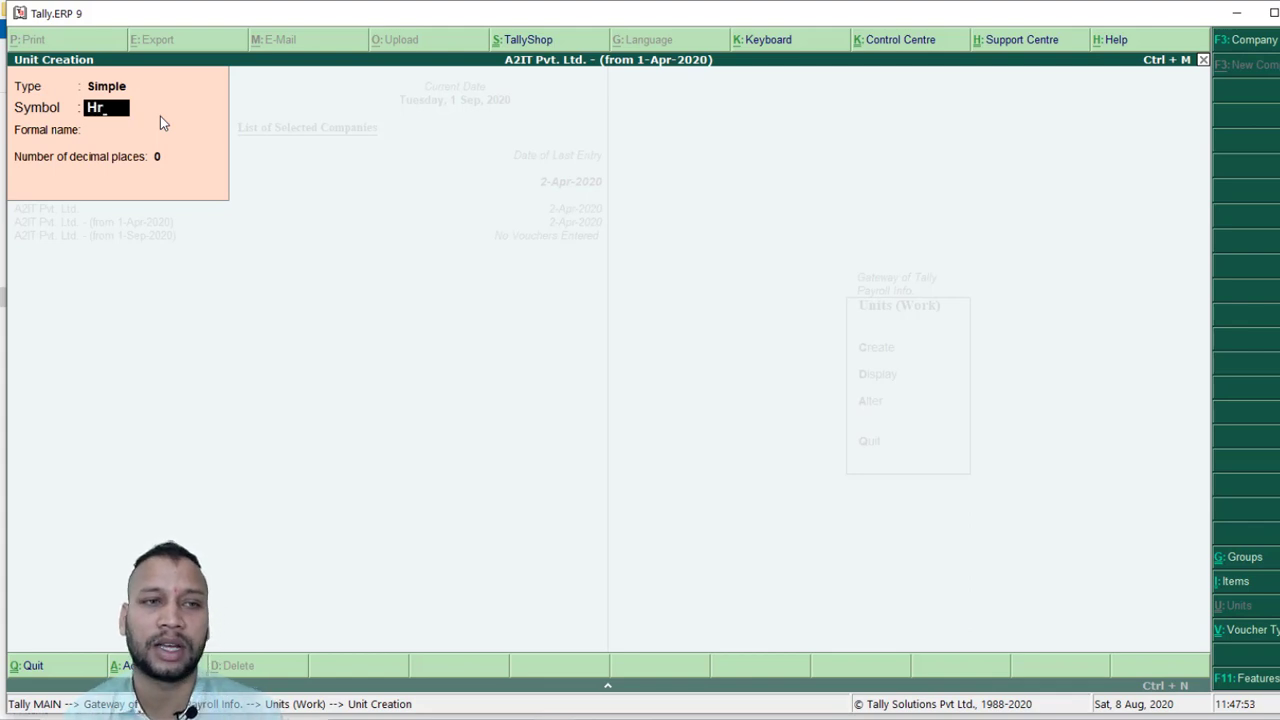
{"action": "key", "text": "Return"}
{"action": "type", "text": "Hours"}
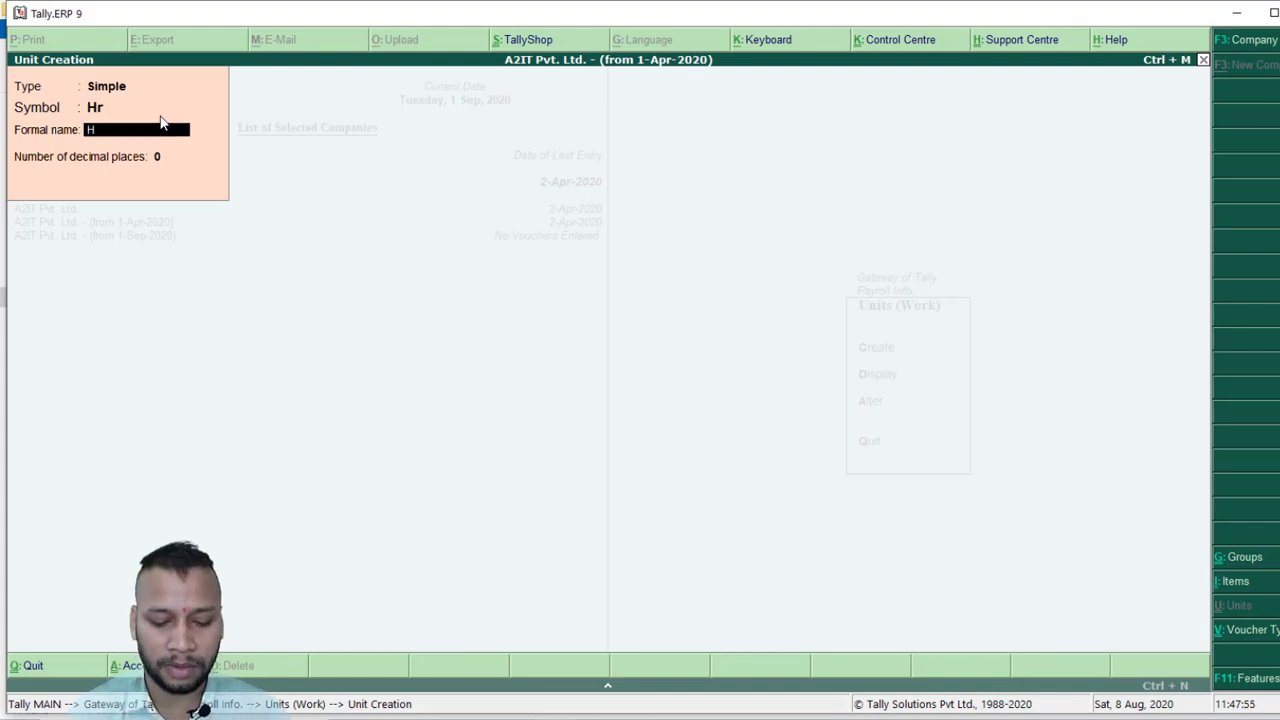
{"action": "key", "text": "Return"}
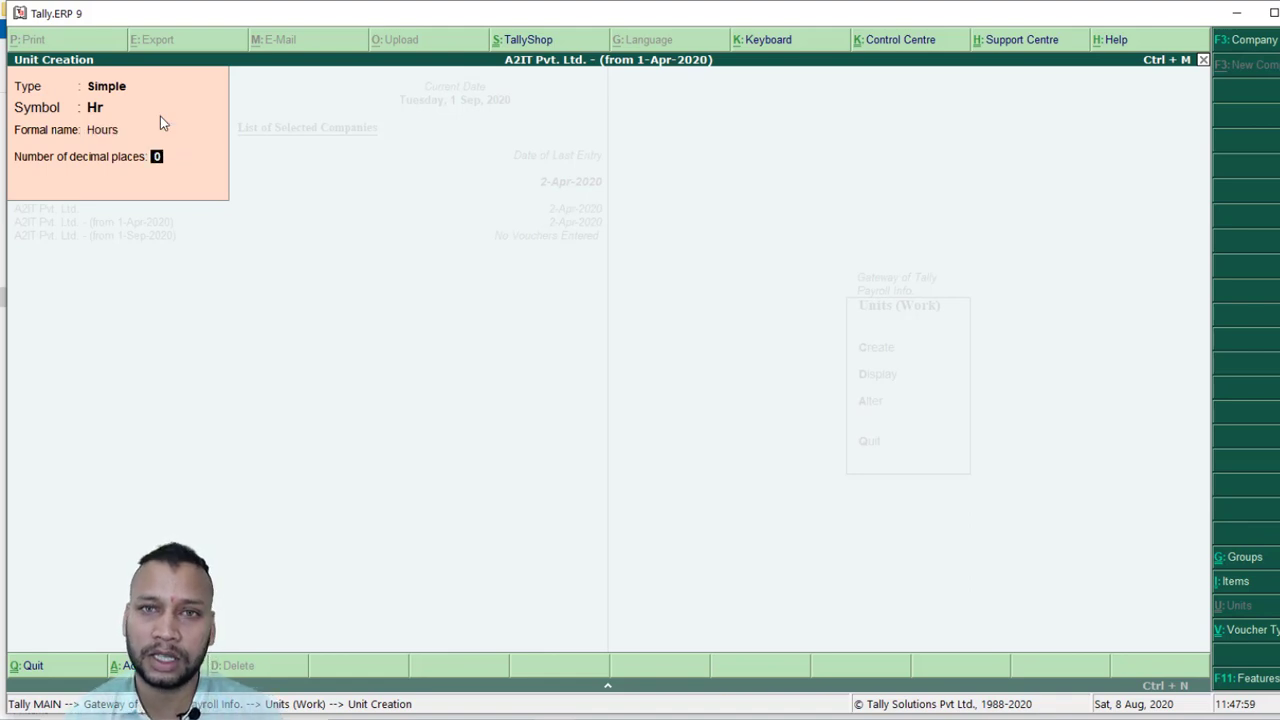
{"action": "key", "text": "Return"}
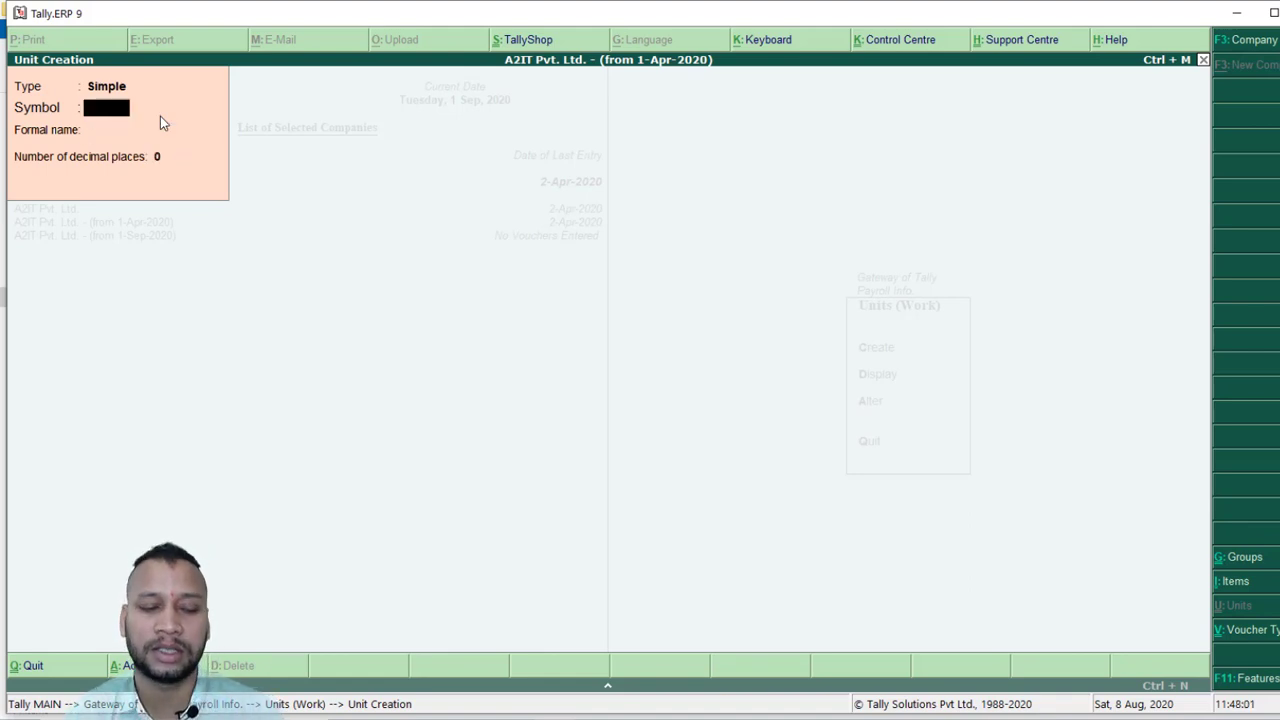
{"action": "key", "text": "Escape"}
{"action": "key", "text": "Return"}
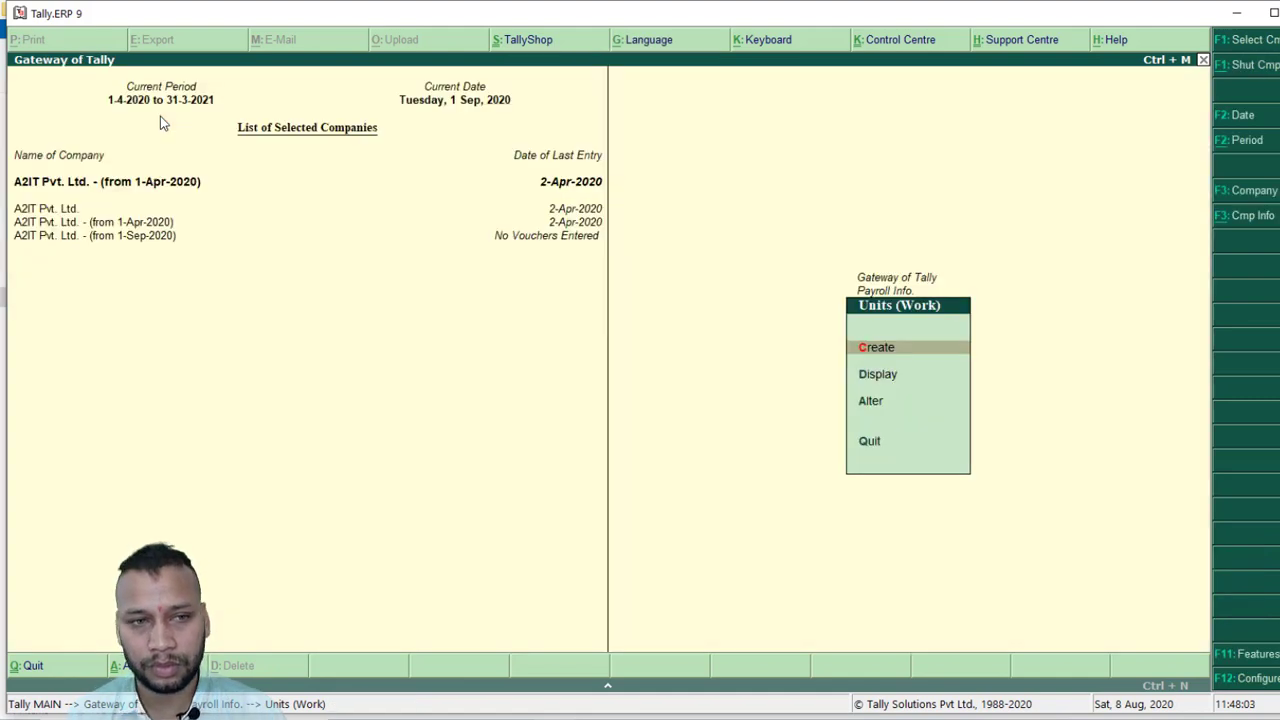
Check which work units are available to display and return to the payroll masters.
{"action": "key", "text": "Down"}
{"action": "key", "text": "Return"}
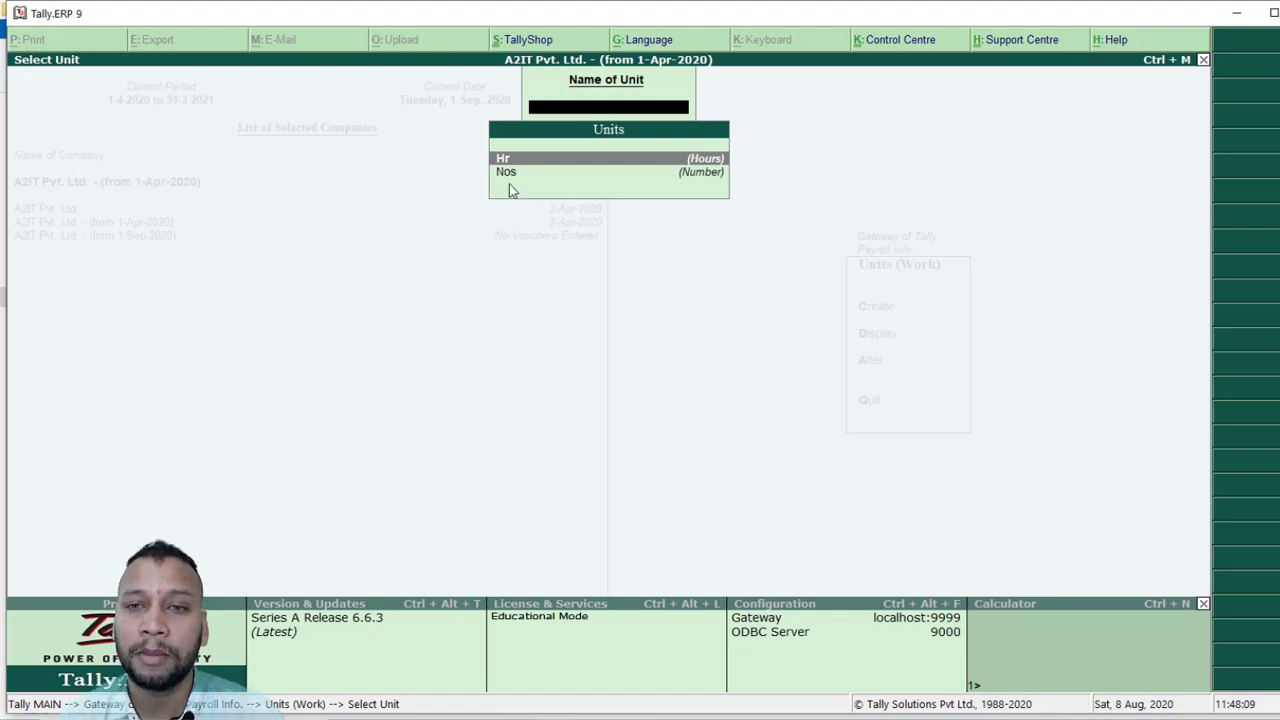
{"action": "key", "text": "Escape"}
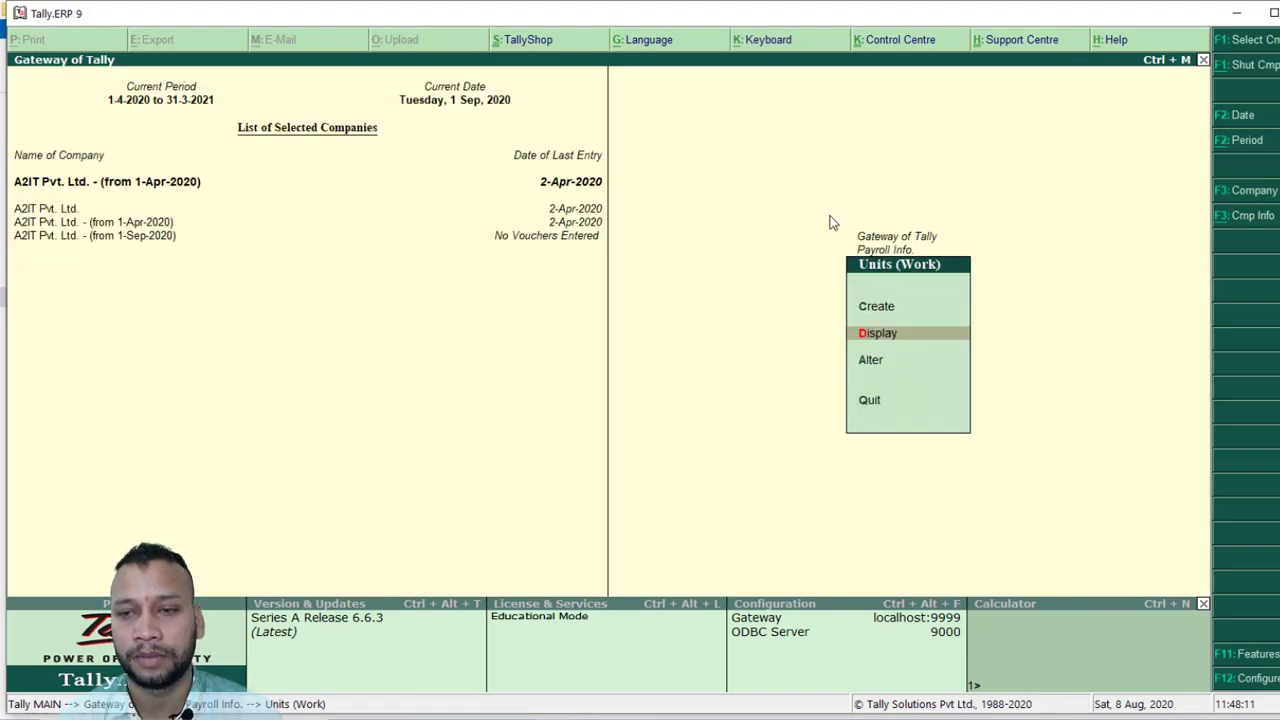
{"action": "key", "text": "Escape"}
Start a new attendance/production type named Leave With Pay, with no alias.
{"action": "key", "text": "Down"}
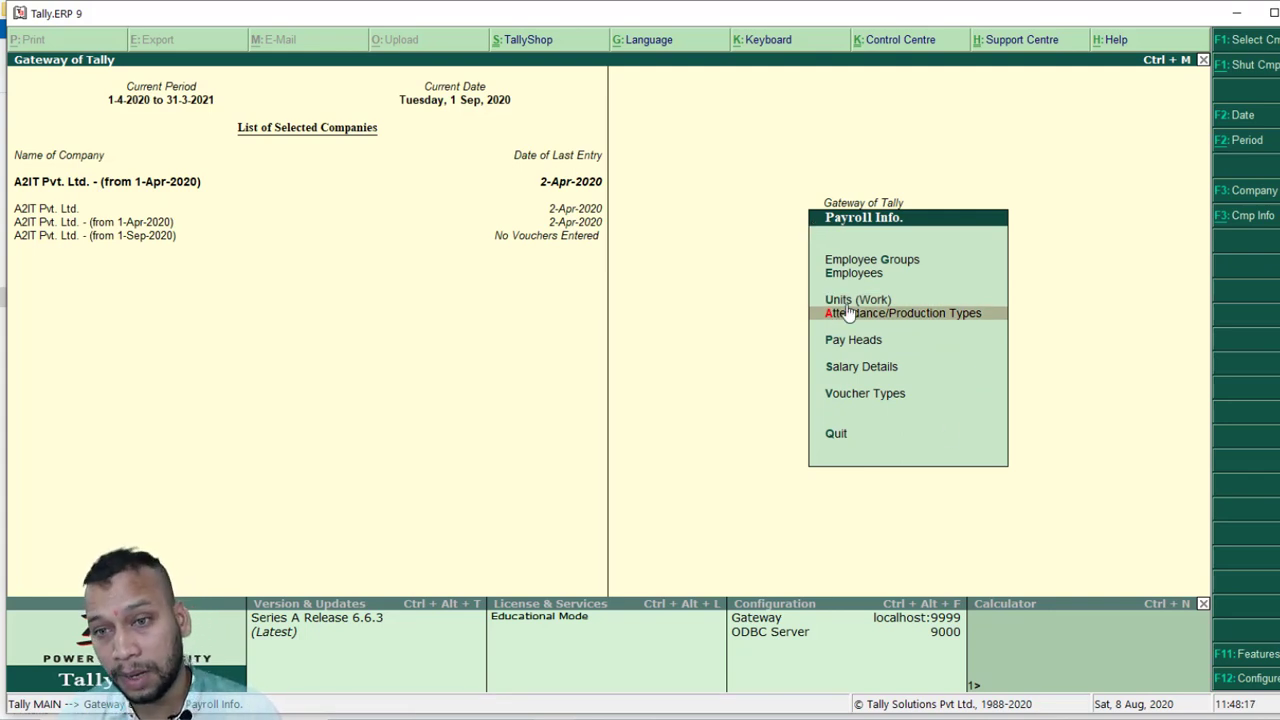
{"action": "key", "text": "Return"}
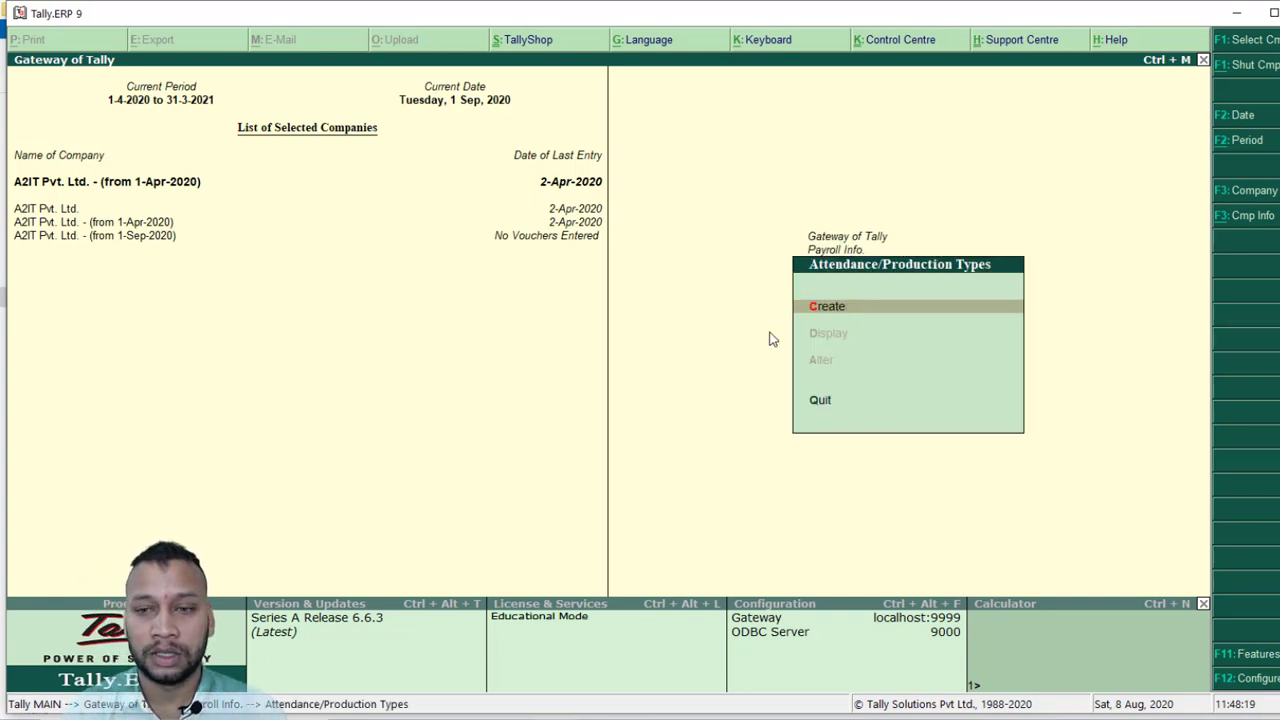
{"action": "key", "text": "Return"}
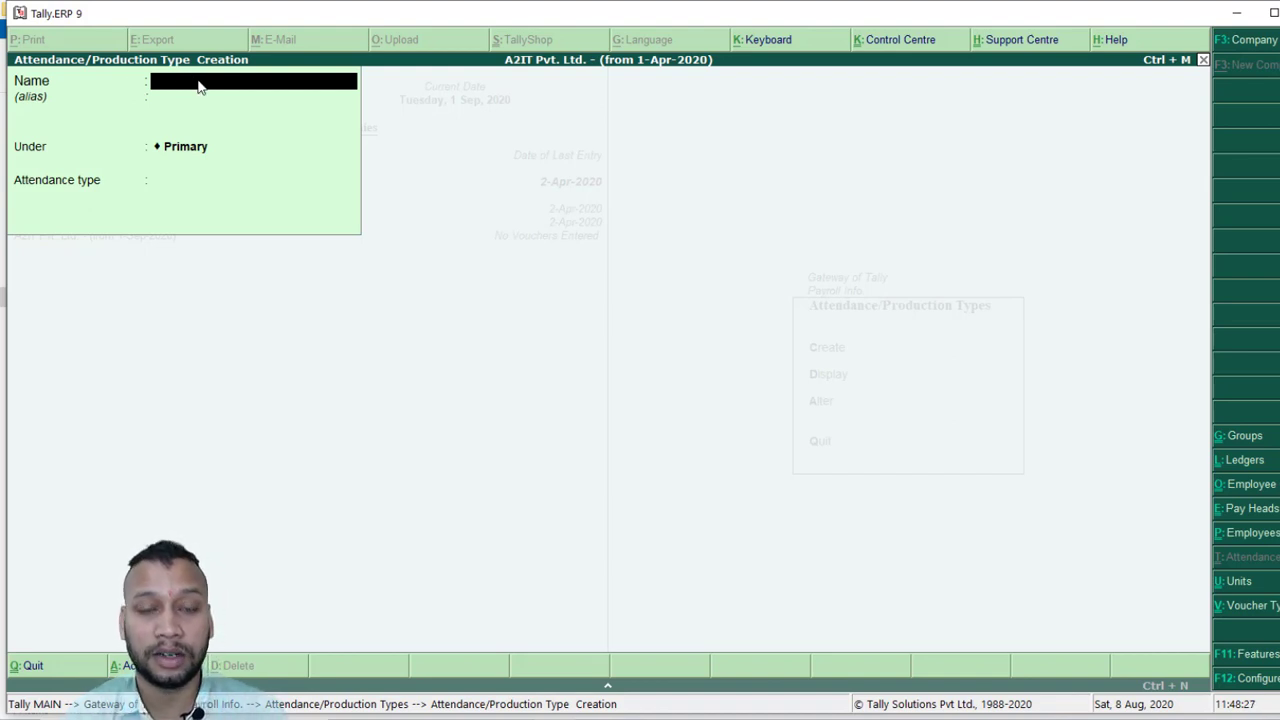
{"action": "type", "text": "Leave"}
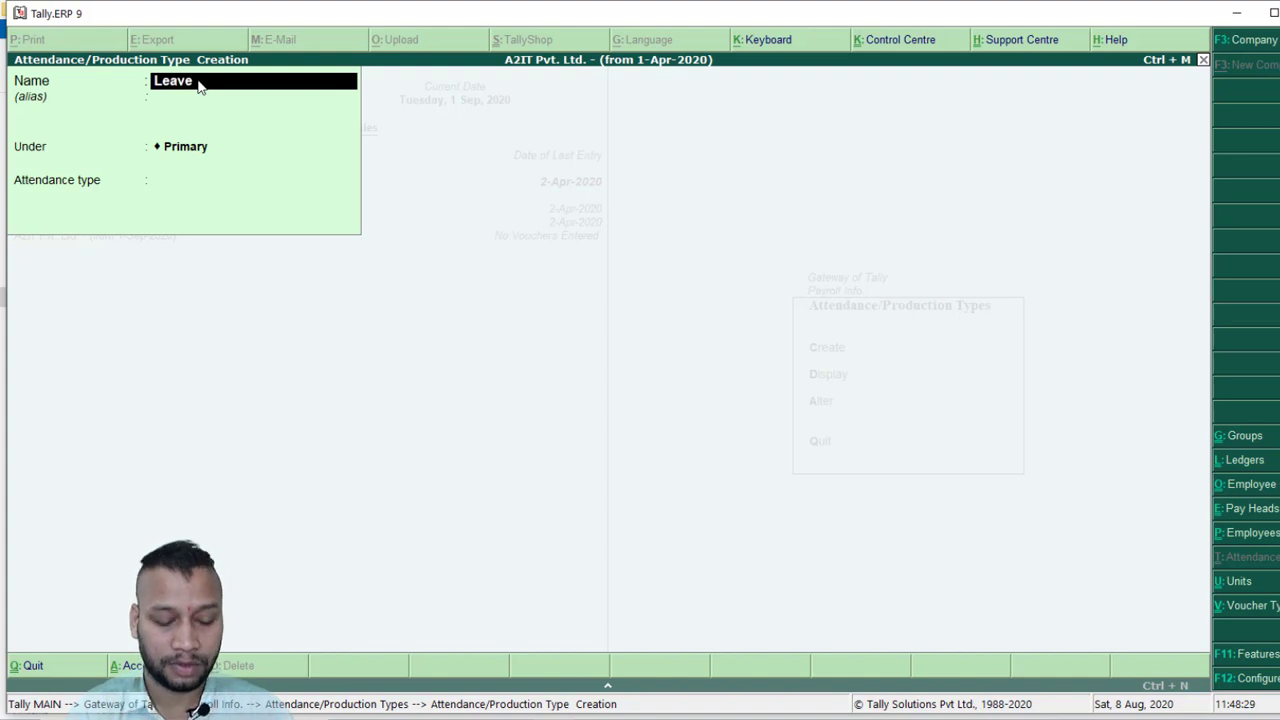
{"action": "type", "text": " With Pay"}
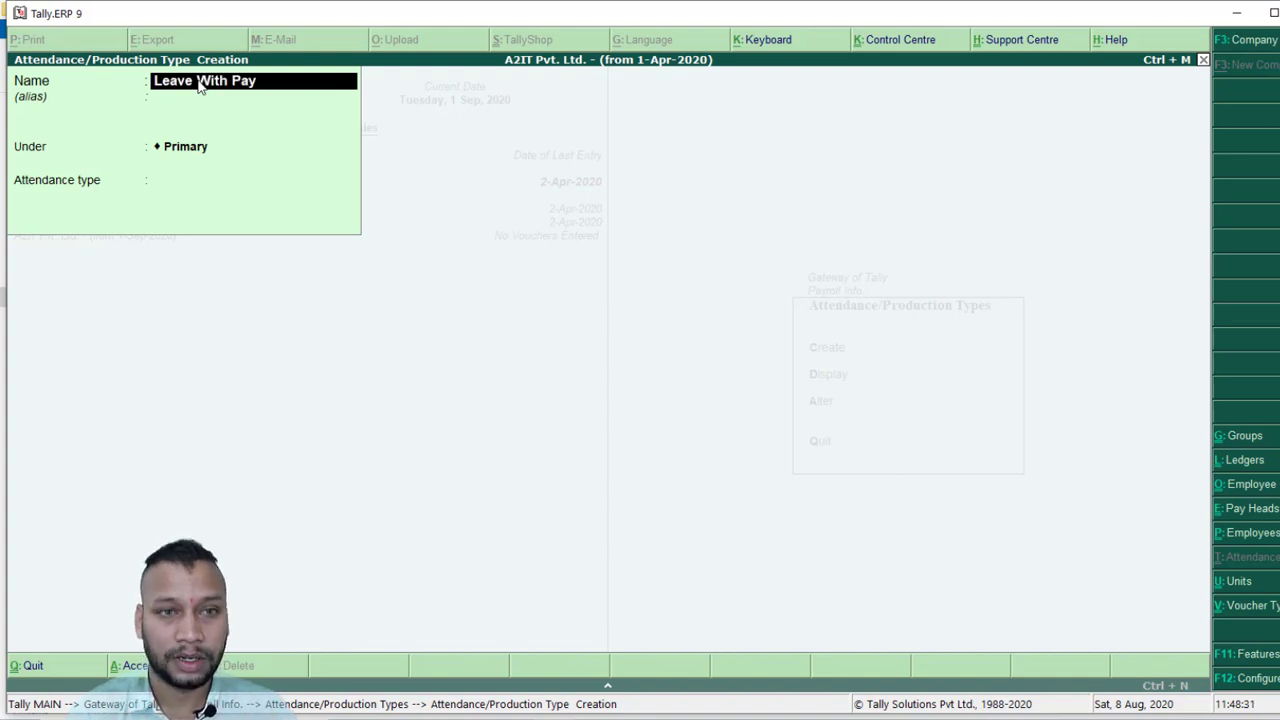
{"action": "key", "text": "Return"}
{"action": "key", "text": "Return"}
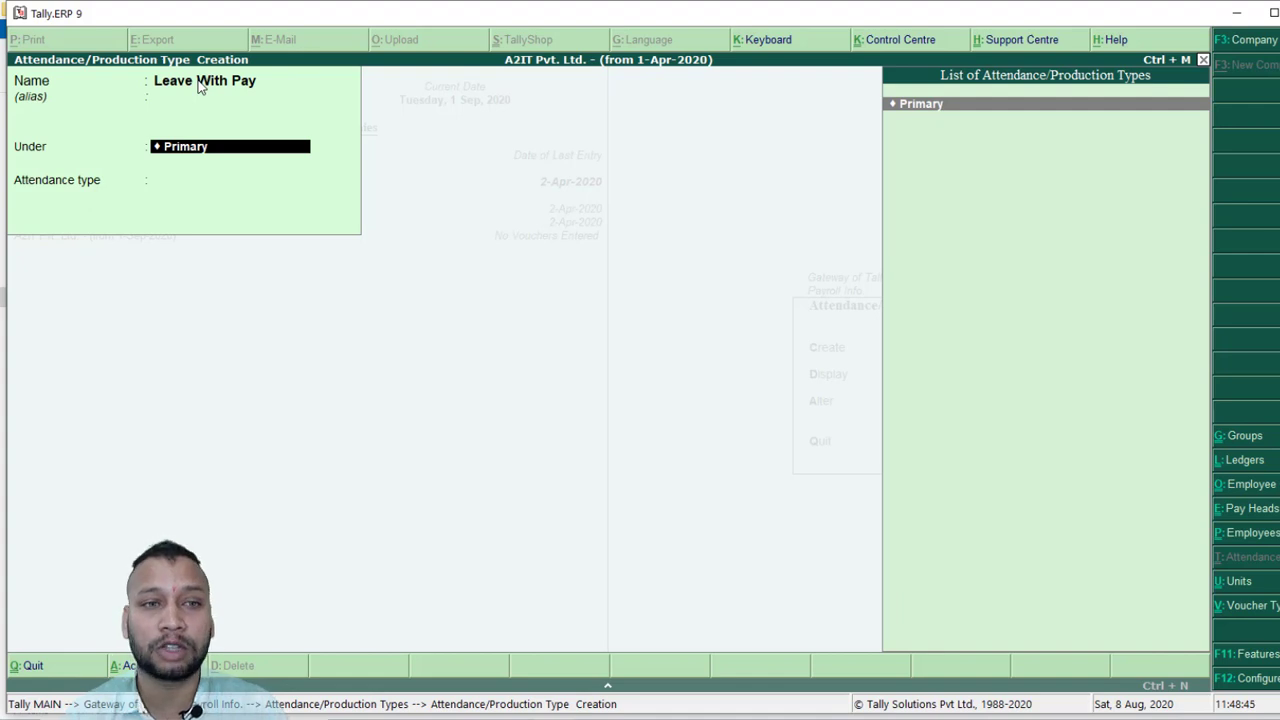
Place Leave With Pay under Primary, set its attendance type to Production and unit to Hr, save it, and leave creation.
{"action": "key", "text": "Return"}
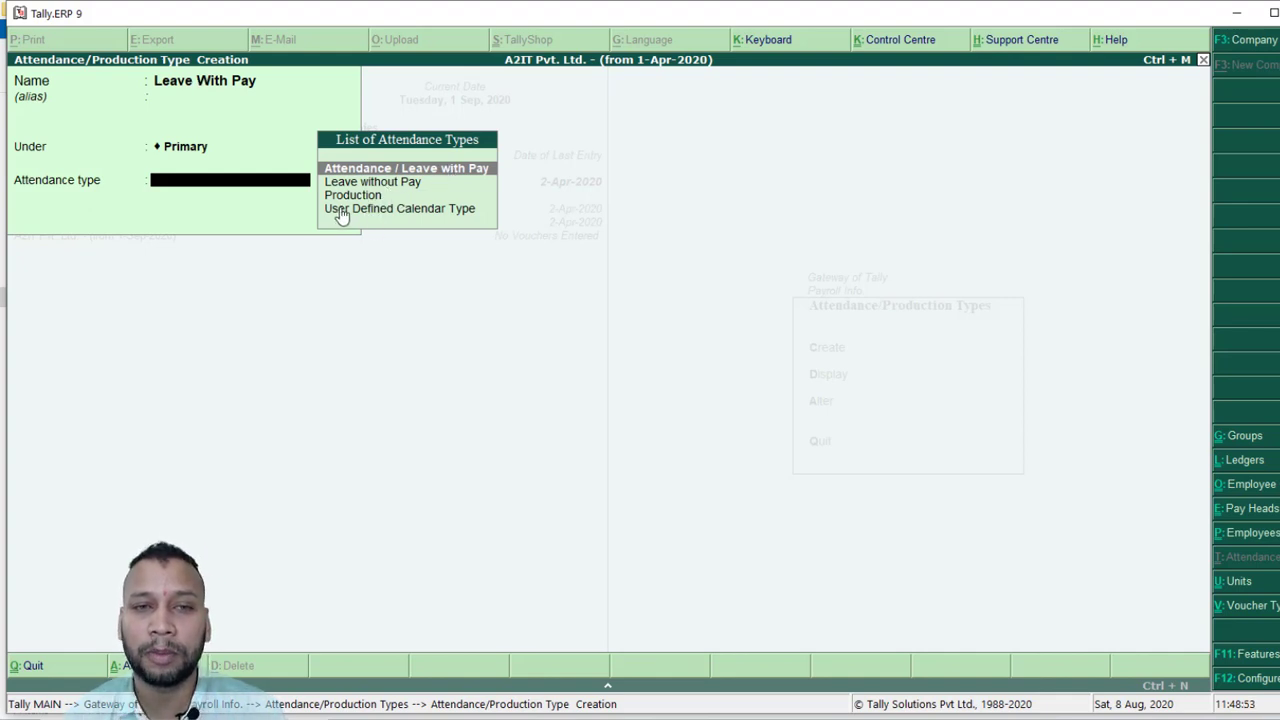
{"action": "key", "text": "Down"}
{"action": "key", "text": "Down"}
{"action": "key", "text": "Return"}
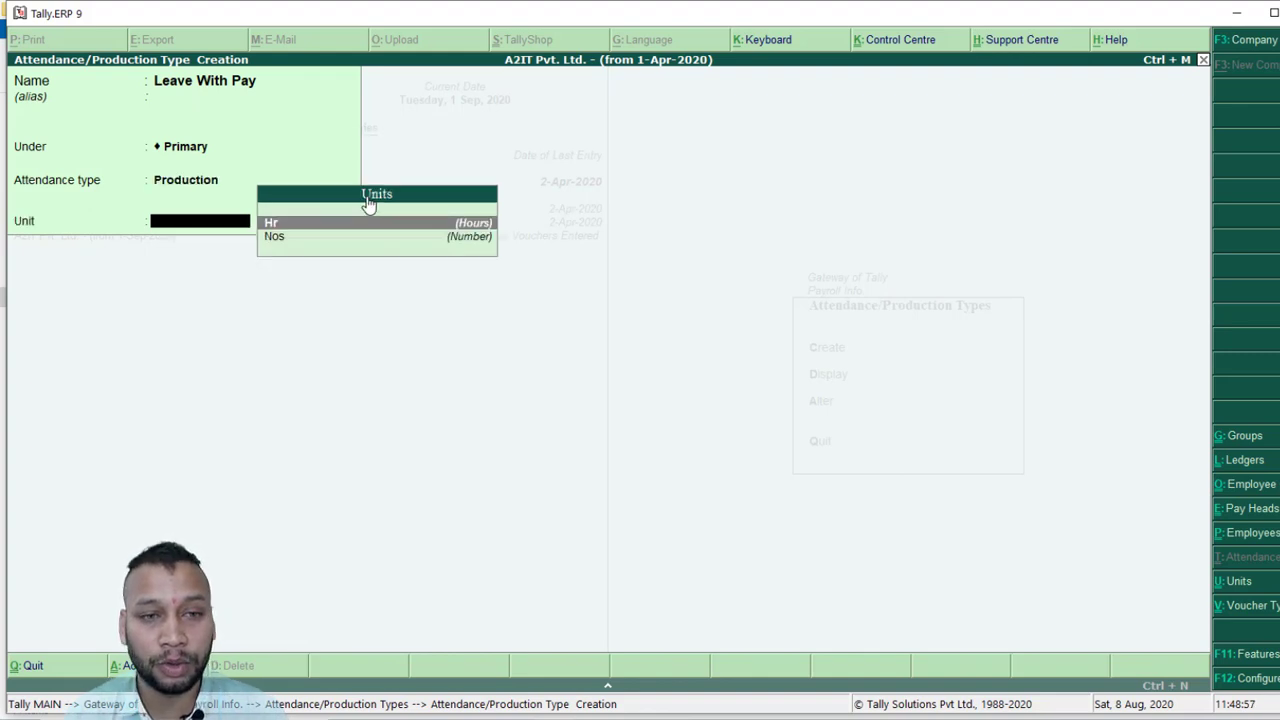
{"action": "key", "text": "Return"}
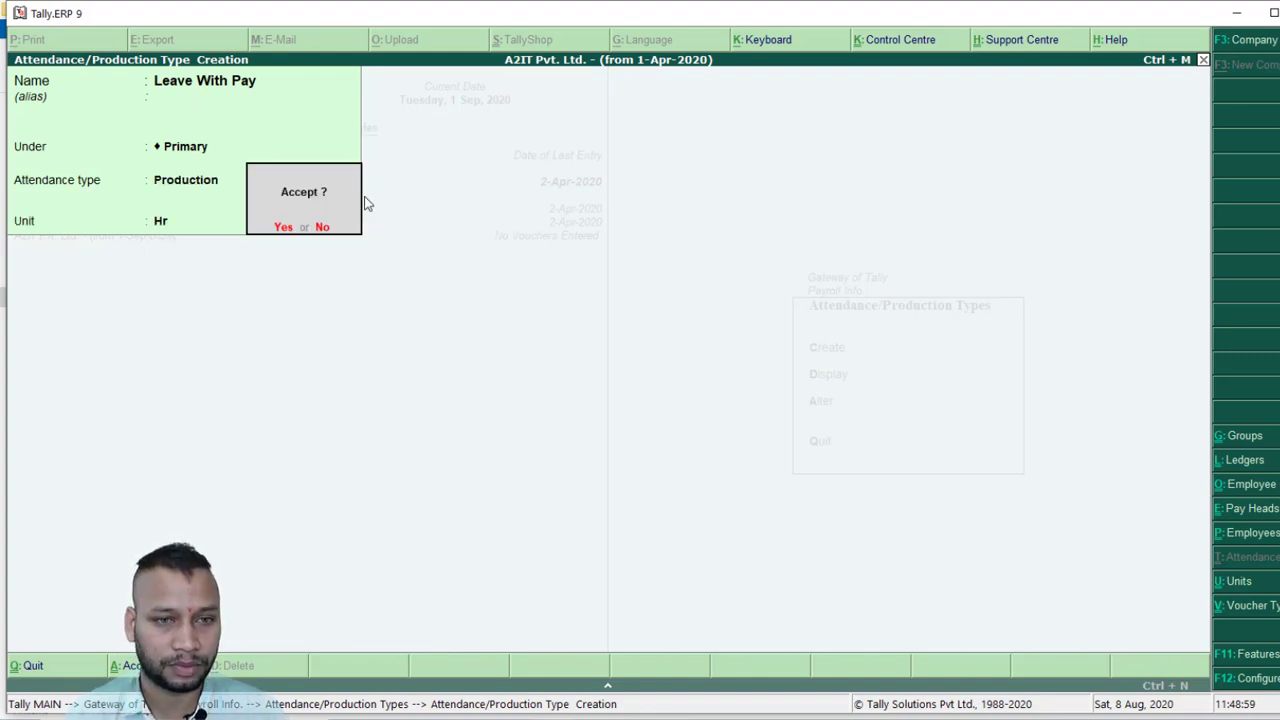
{"action": "key", "text": "Return"}
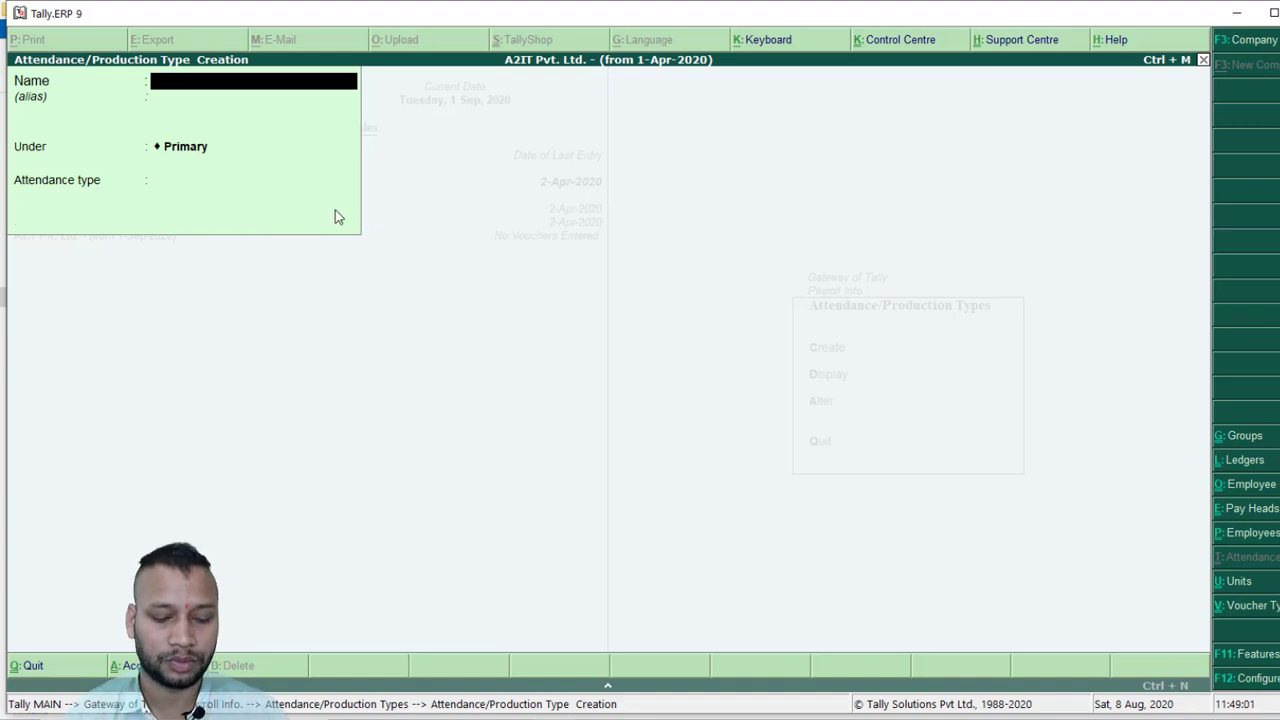
{"action": "key", "text": "Escape"}
{"action": "key", "text": "Return"}
Check which attendance/production types are available to display and return to the payroll masters.
{"action": "key", "text": "Down"}
{"action": "key", "text": "Return"}
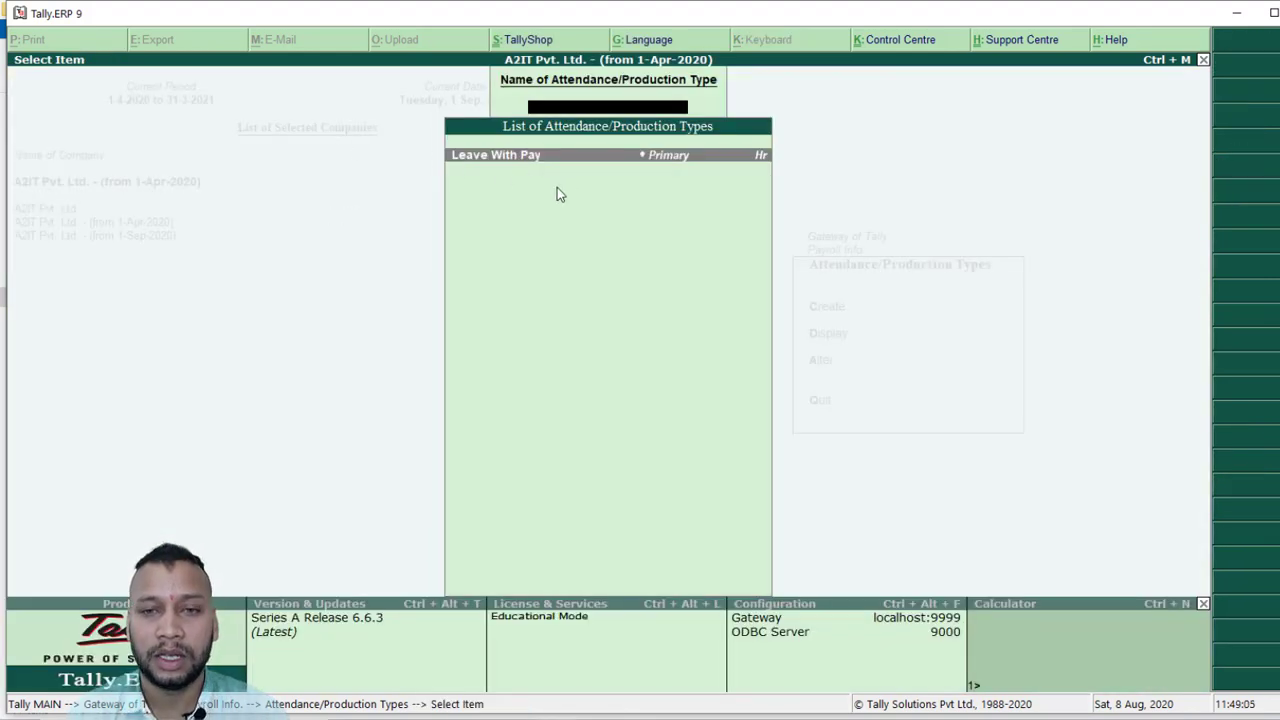
{"action": "key", "text": "Escape"}
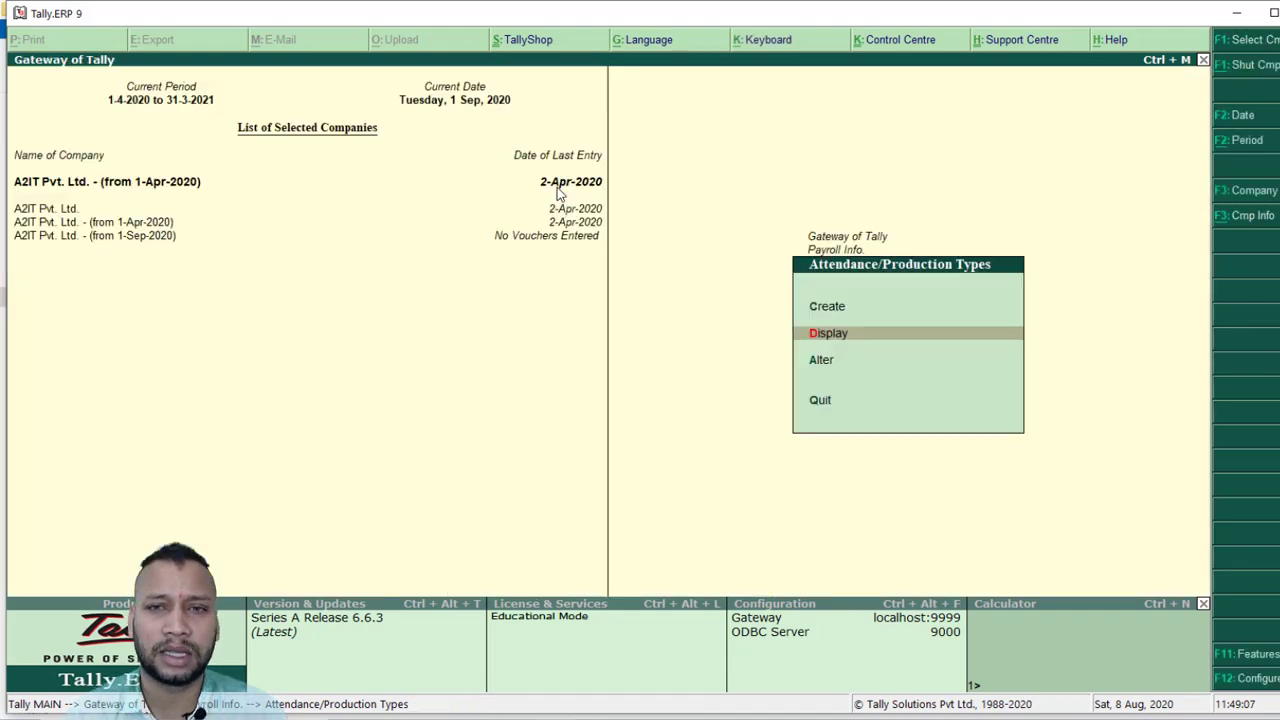
{"action": "key", "text": "Escape"}
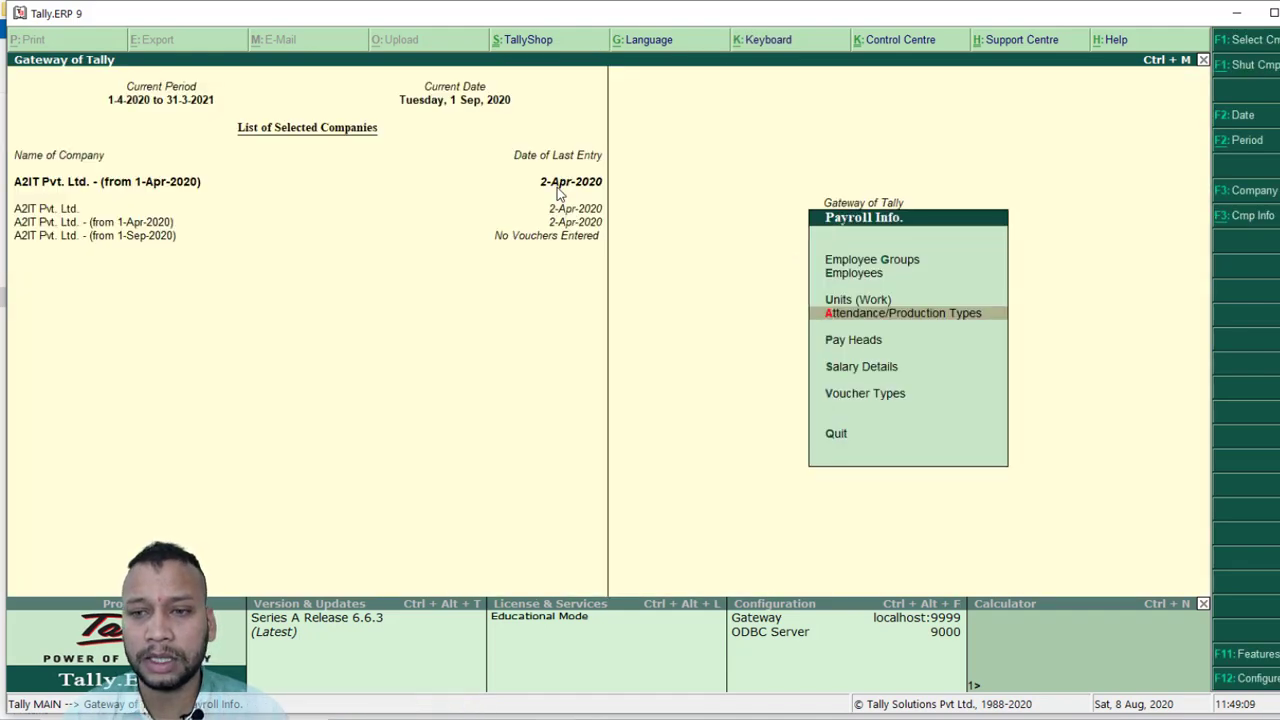
Open the Leave With Pay attendance/production type for alteration.
{"action": "key", "text": "Return"}
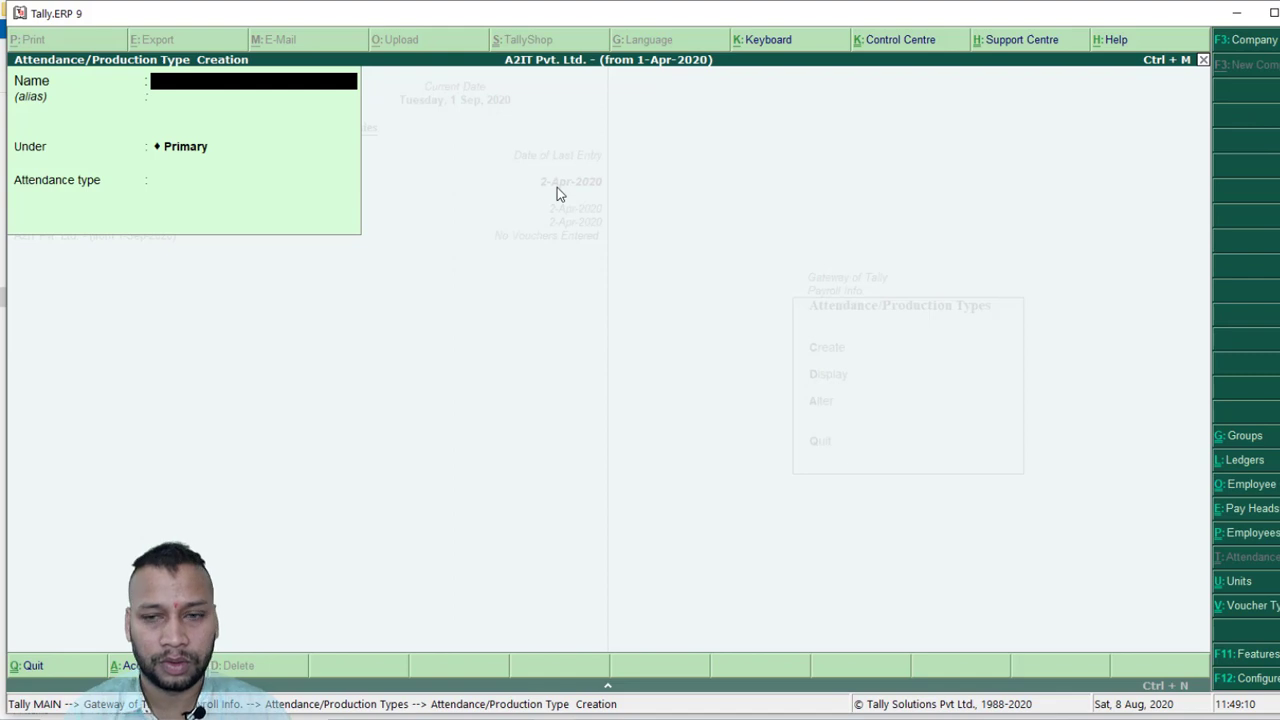
{"action": "key", "text": "Escape"}
{"action": "key", "text": "Down"}
{"action": "key", "text": "Down"}
{"action": "key", "text": "Return"}
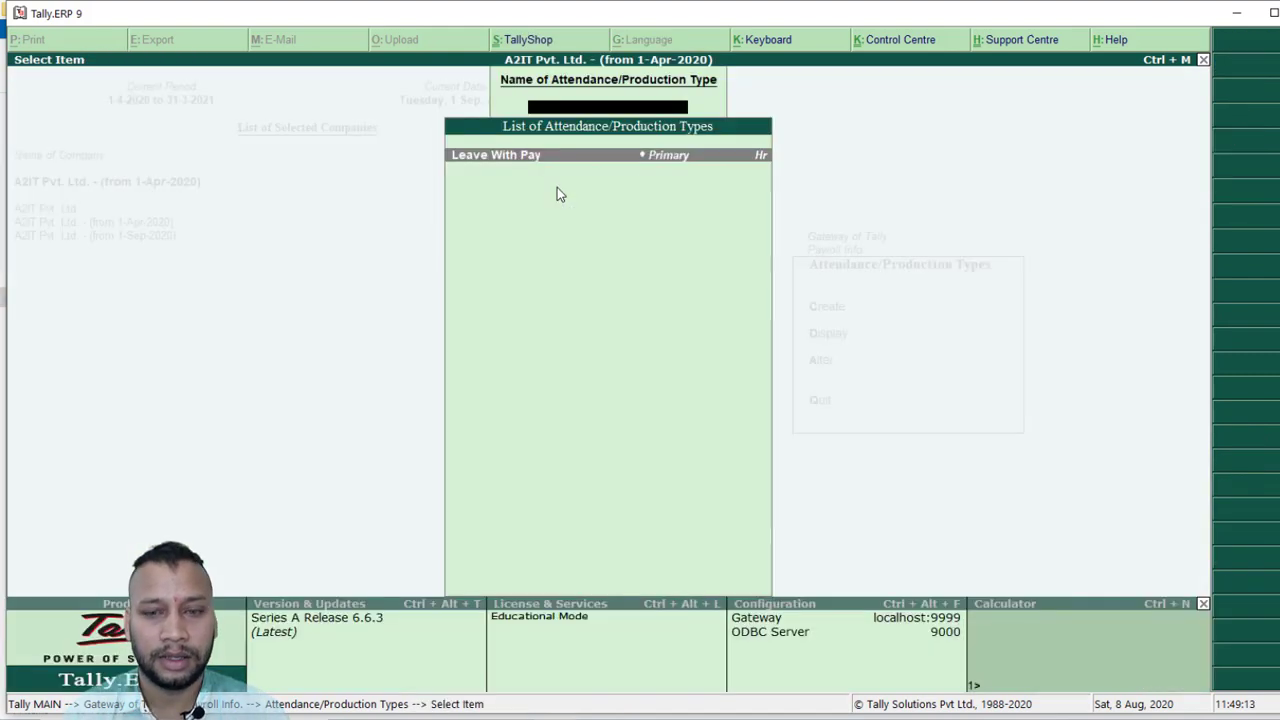
{"action": "key", "text": "Return"}
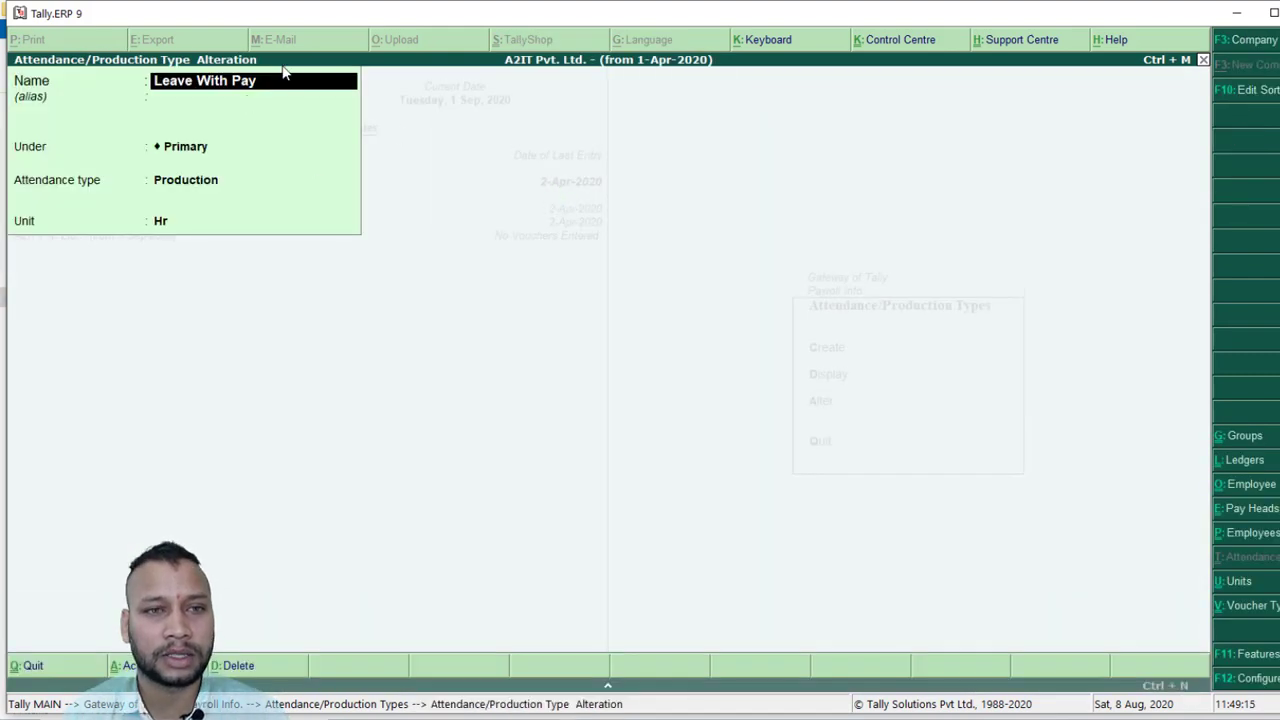
Rename the Leave With Pay attendance/production type as Basic and save the alteration.
{"action": "key", "text": "BackSpace"}
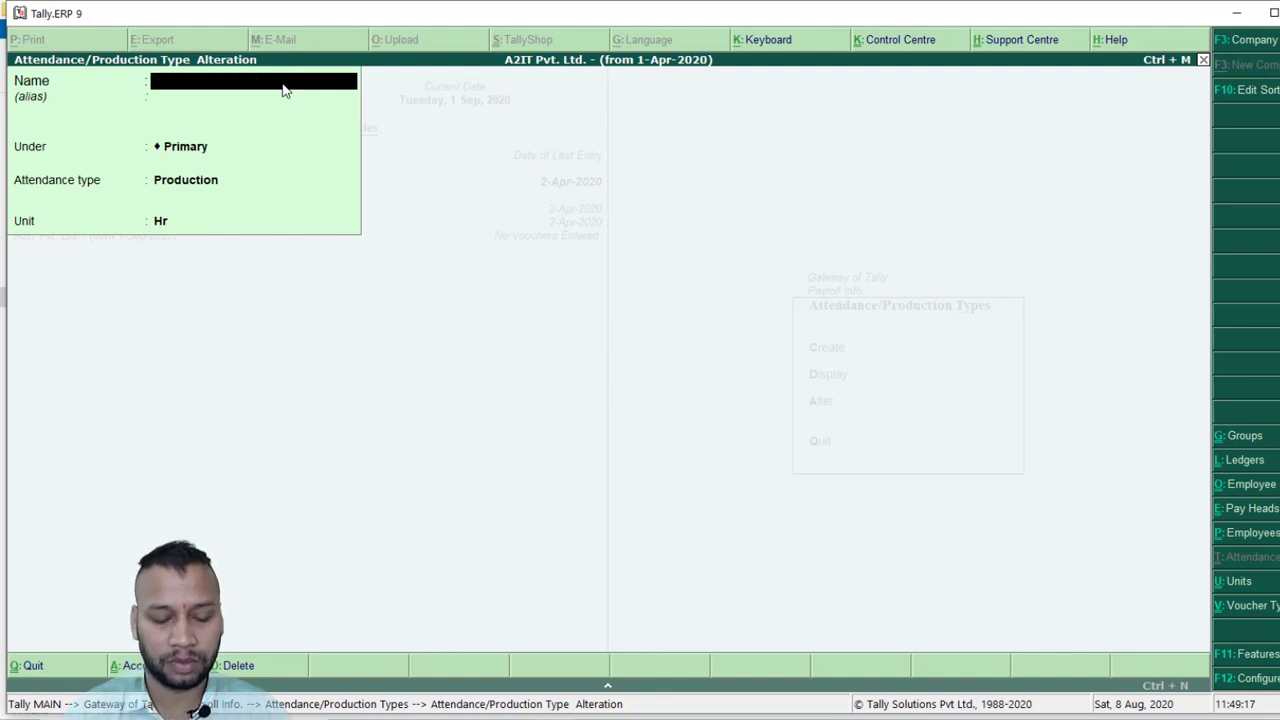
{"action": "type", "text": "Vbasic"}
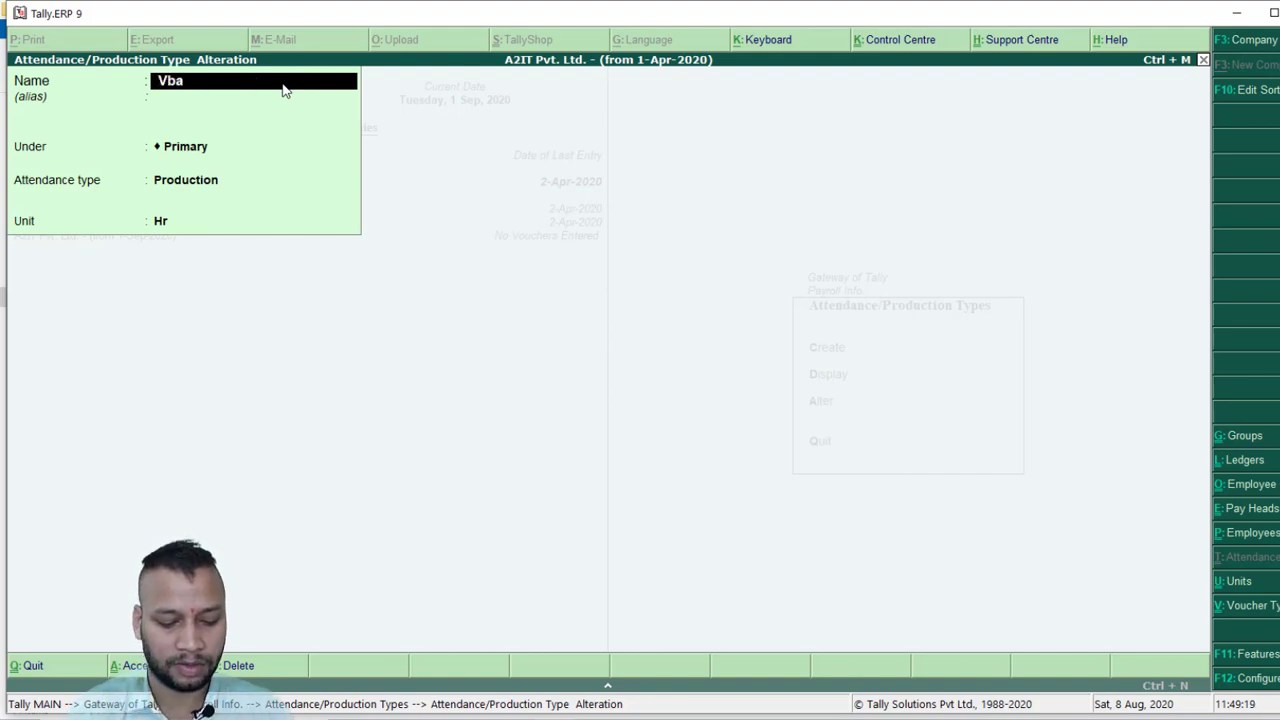
{"action": "key", "text": "BackSpace"}
{"action": "key", "text": "BackSpace"}
{"action": "key", "text": "BackSpace"}
{"action": "key", "text": "BackSpace"}
{"action": "key", "text": "BackSpace"}
{"action": "key", "text": "BackSpace"}
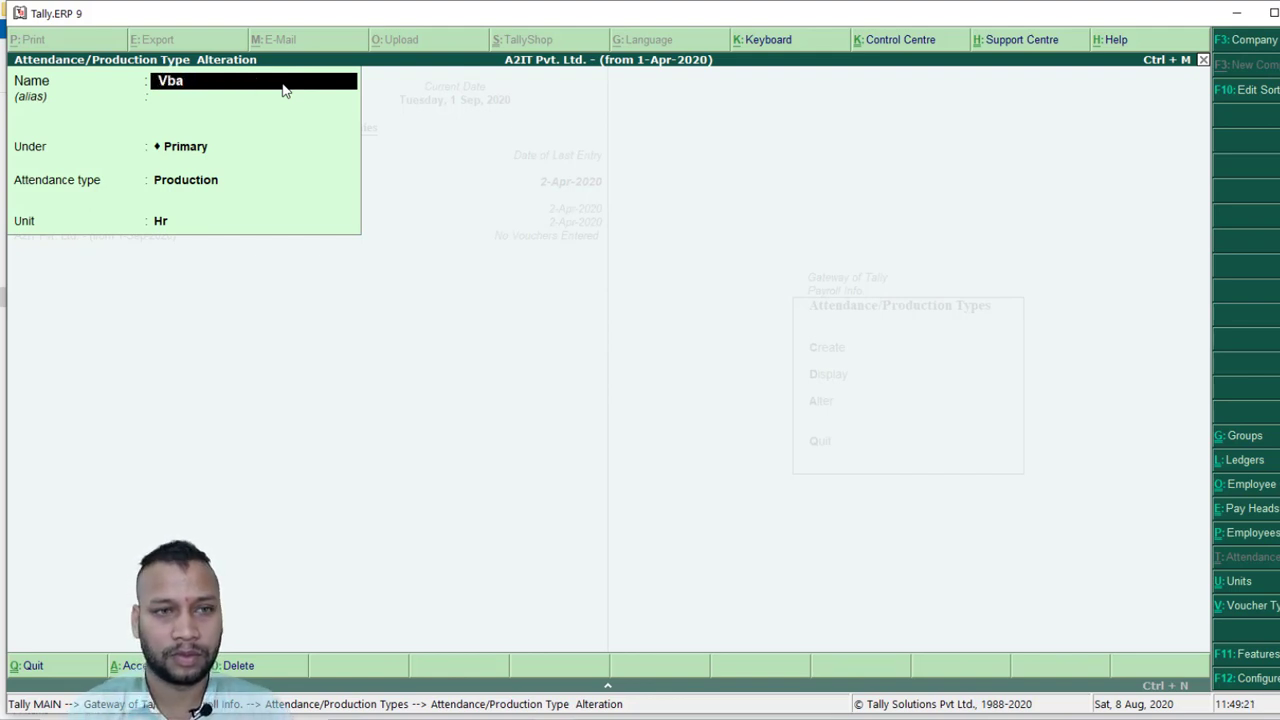
{"action": "type", "text": "Basic"}
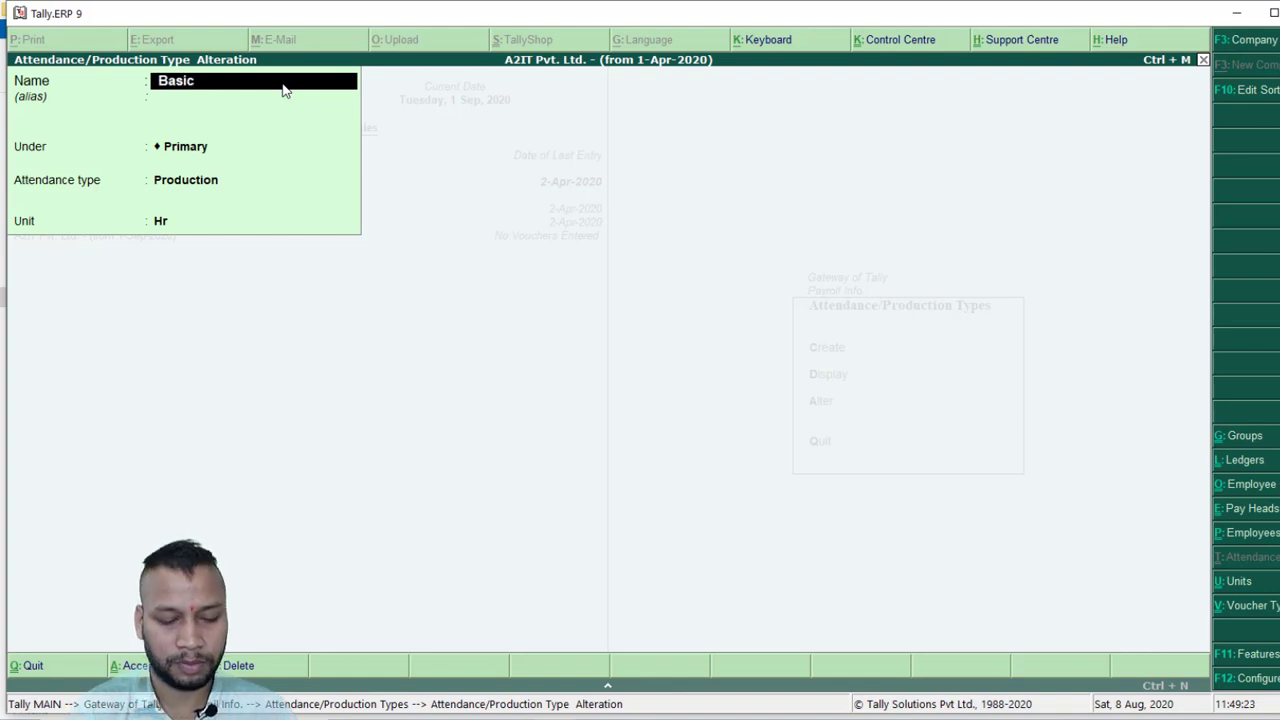
{"action": "key", "text": "ctrl+a"}
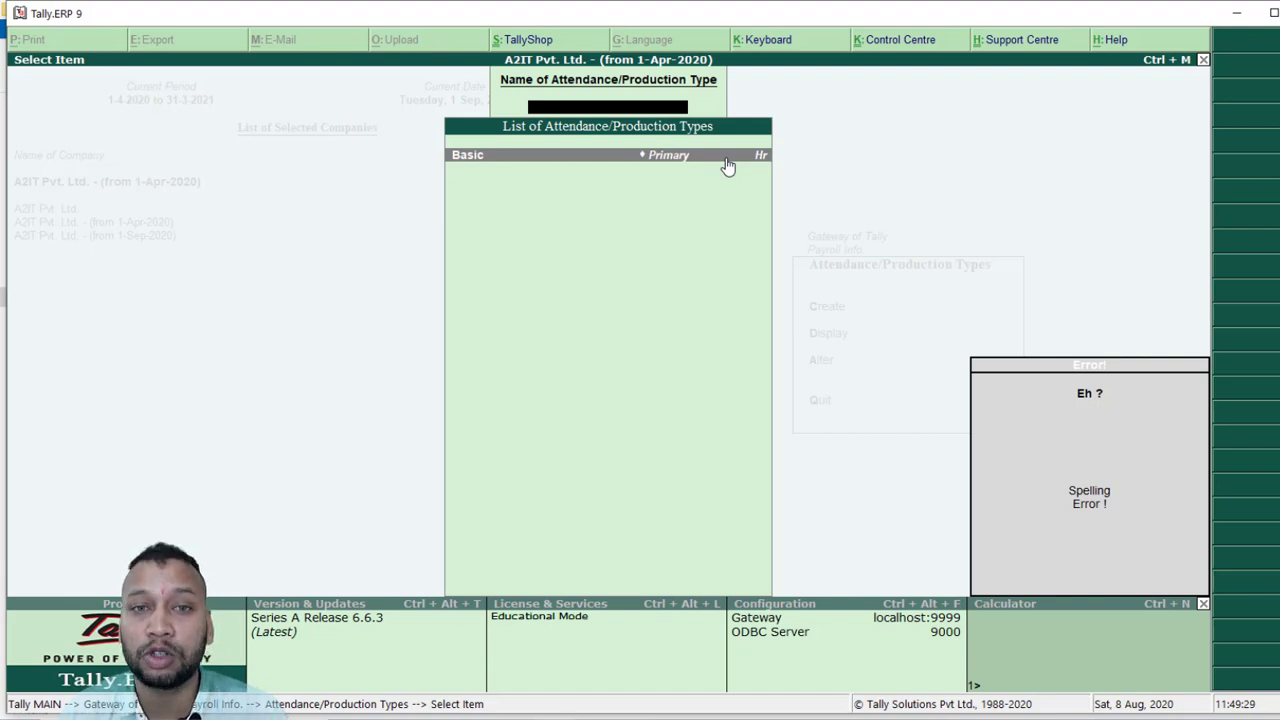
Leave the attendance/production types and go to the pay head masters.
{"action": "key", "text": "Escape"}
{"action": "key", "text": "Escape"}
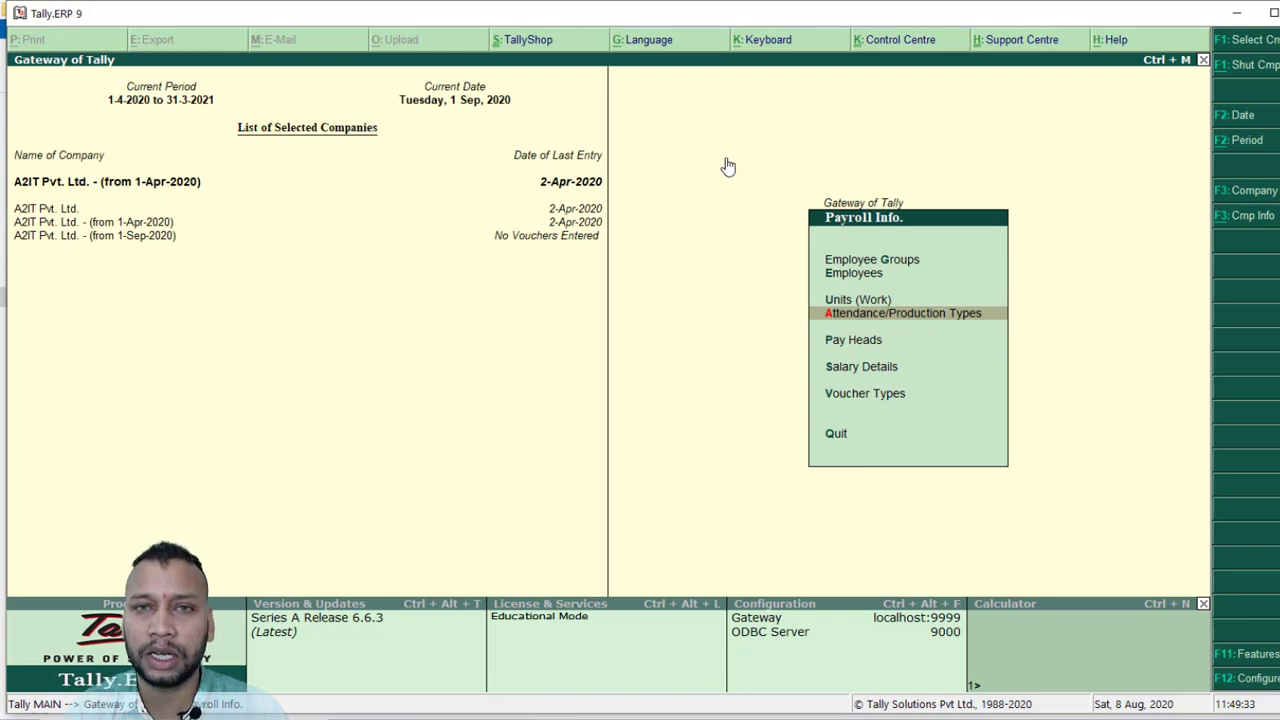
{"action": "key", "text": "Down"}
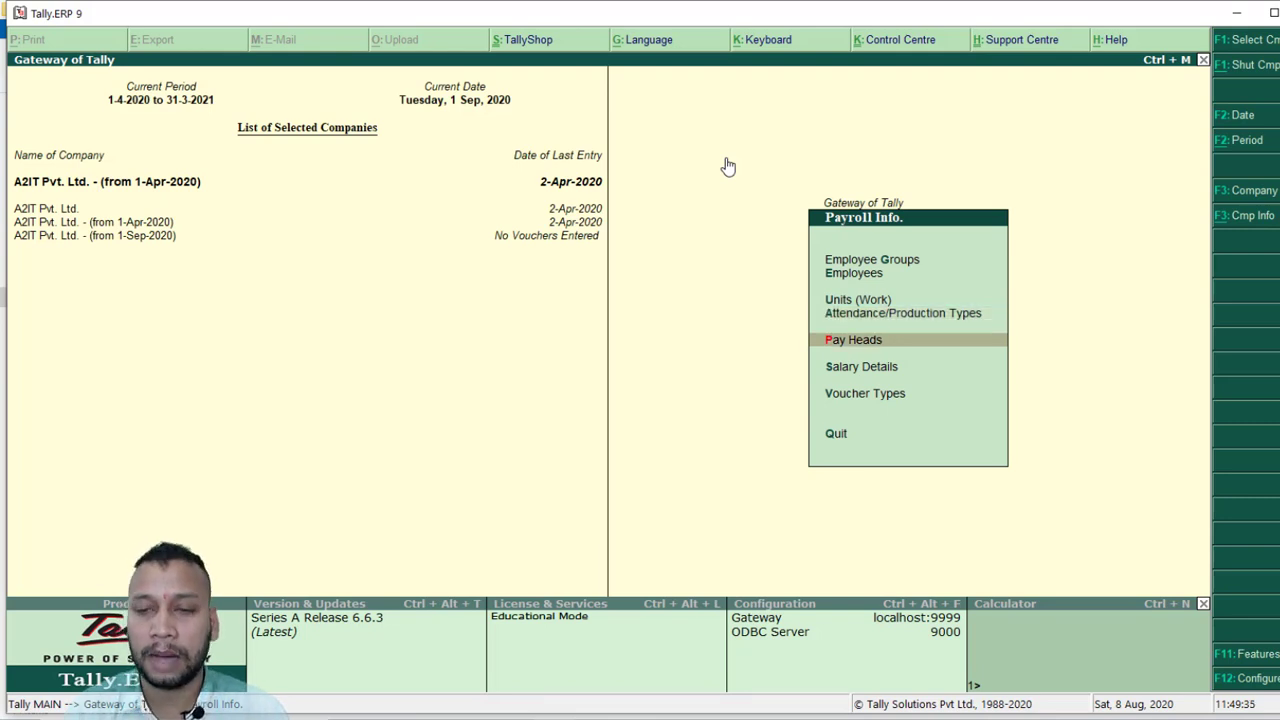
{"action": "key", "text": "Return"}
{"action": "key", "text": "Return"}
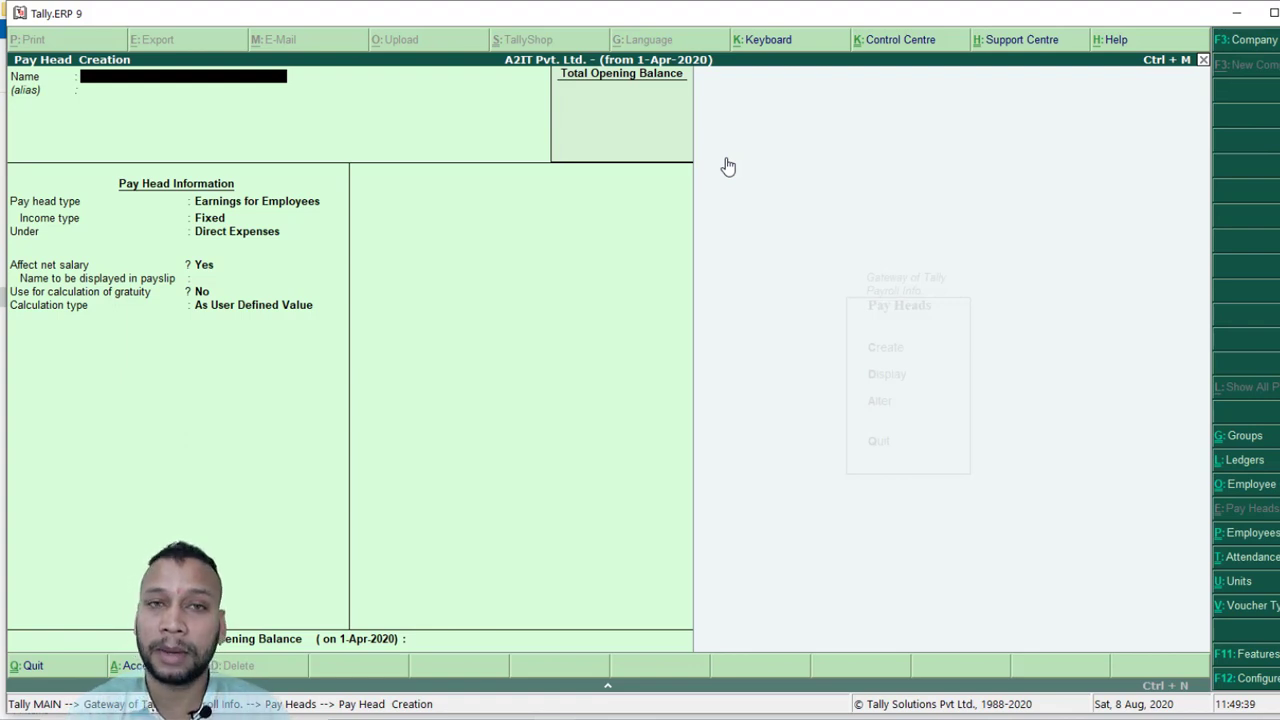
{"action": "type", "text": "Basic"}
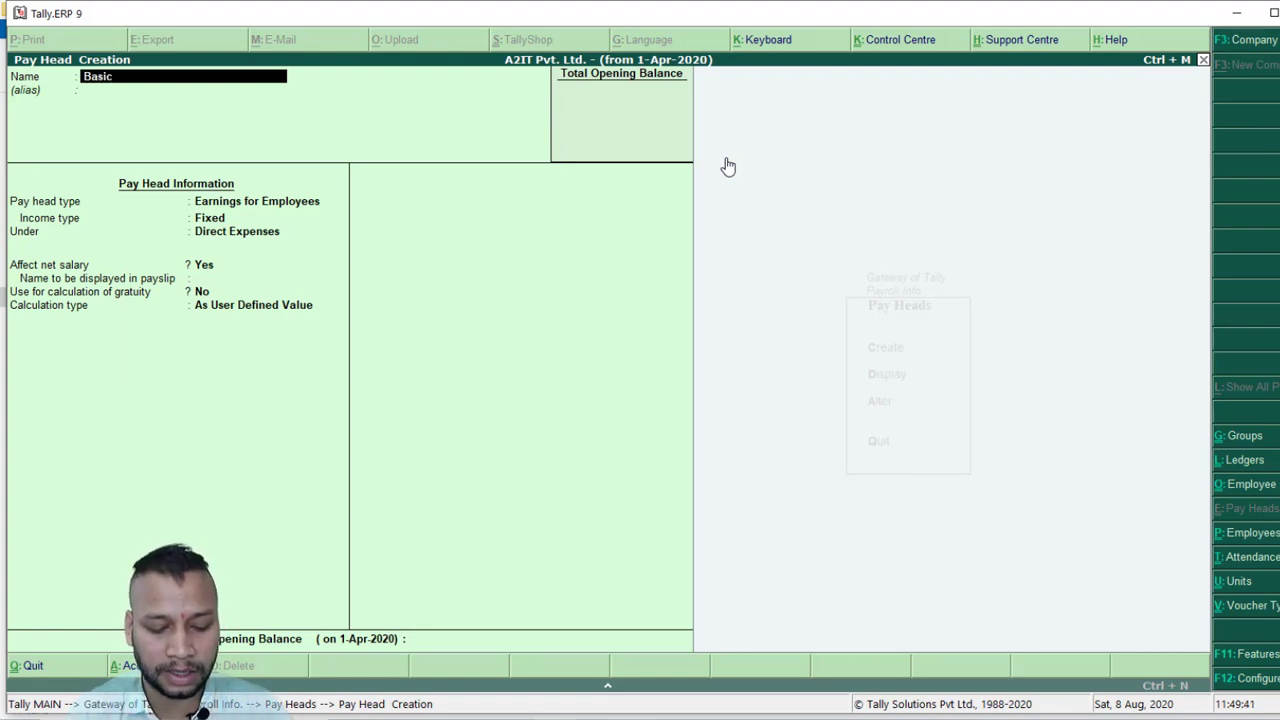
{"action": "type", "text": " Salary"}
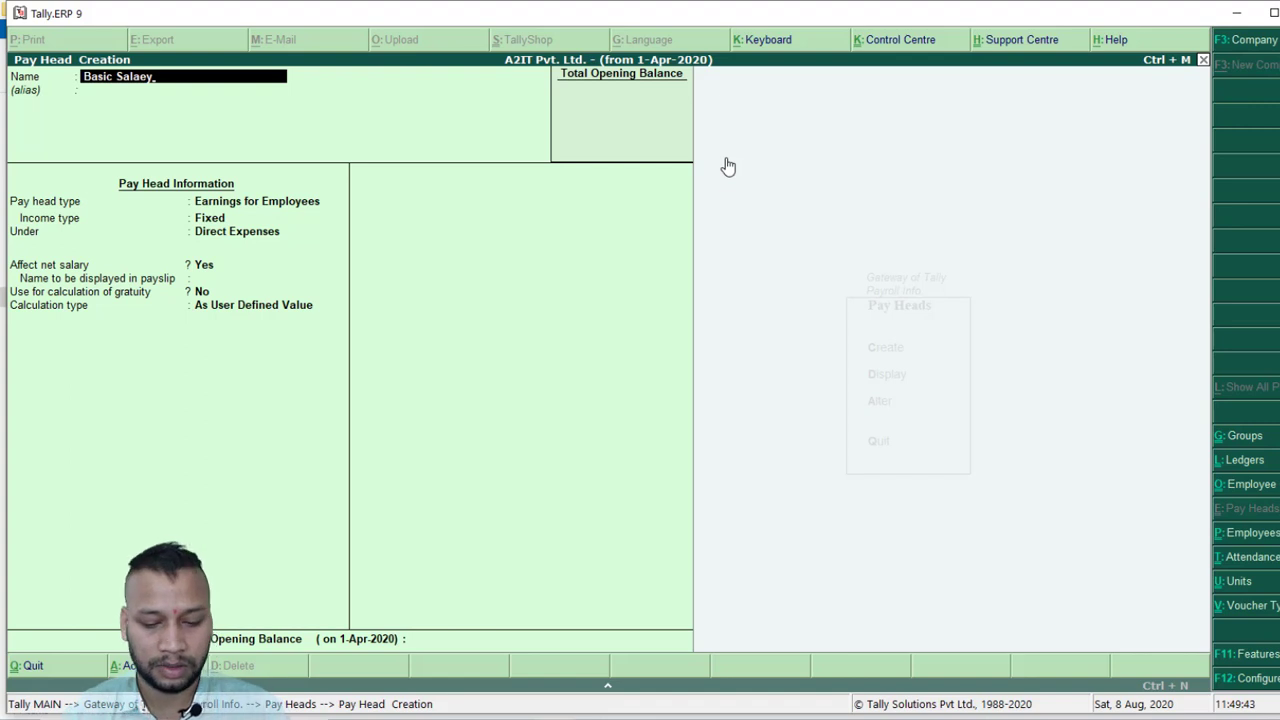
{"action": "key", "text": "BackSpace"}
{"action": "key", "text": "BackSpace"}
{"action": "type", "text": "ry"}
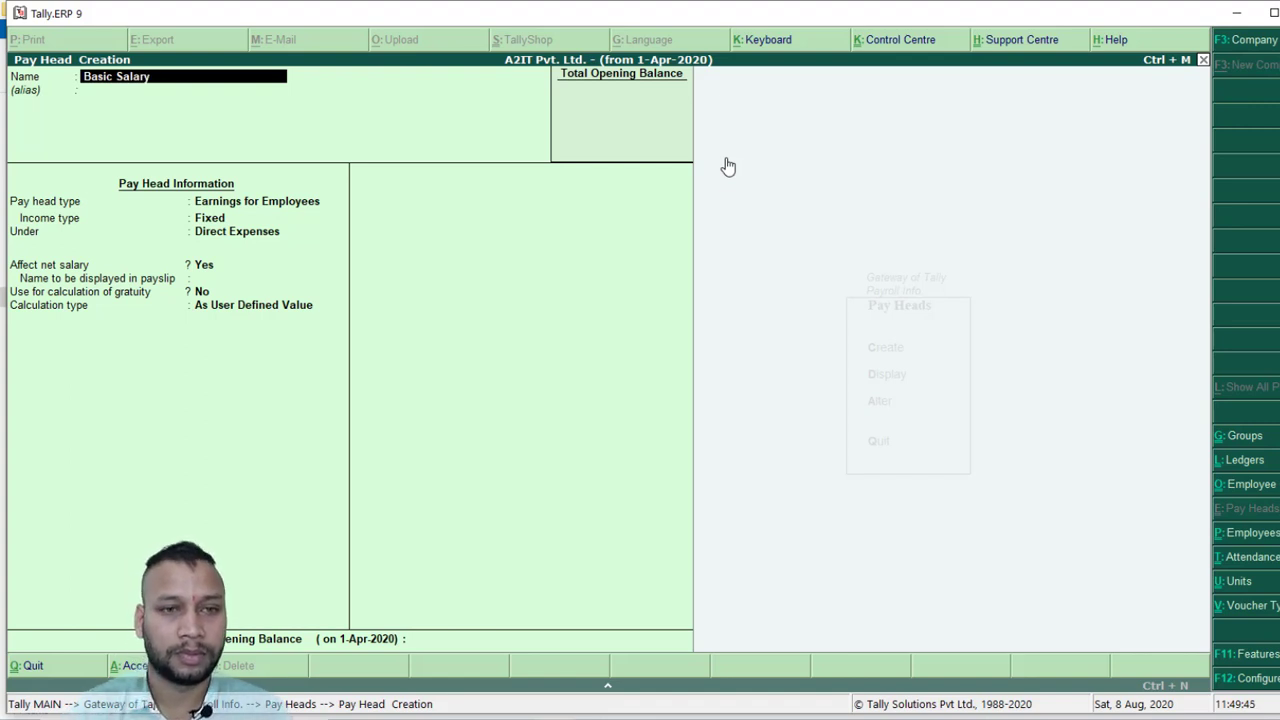
{"action": "key", "text": "BackSpace"}
{"action": "key", "text": "BackSpace"}
{"action": "key", "text": "BackSpace"}
{"action": "key", "text": "BackSpace"}
{"action": "key", "text": "BackSpace"}
{"action": "key", "text": "BackSpace"}
{"action": "key", "text": "BackSpace"}
{"action": "key", "text": "BackSpace"}
{"action": "key", "text": "BackSpace"}
{"action": "key", "text": "BackSpace"}
{"action": "key", "text": "BackSpace"}
{"action": "key", "text": "BackSpace"}
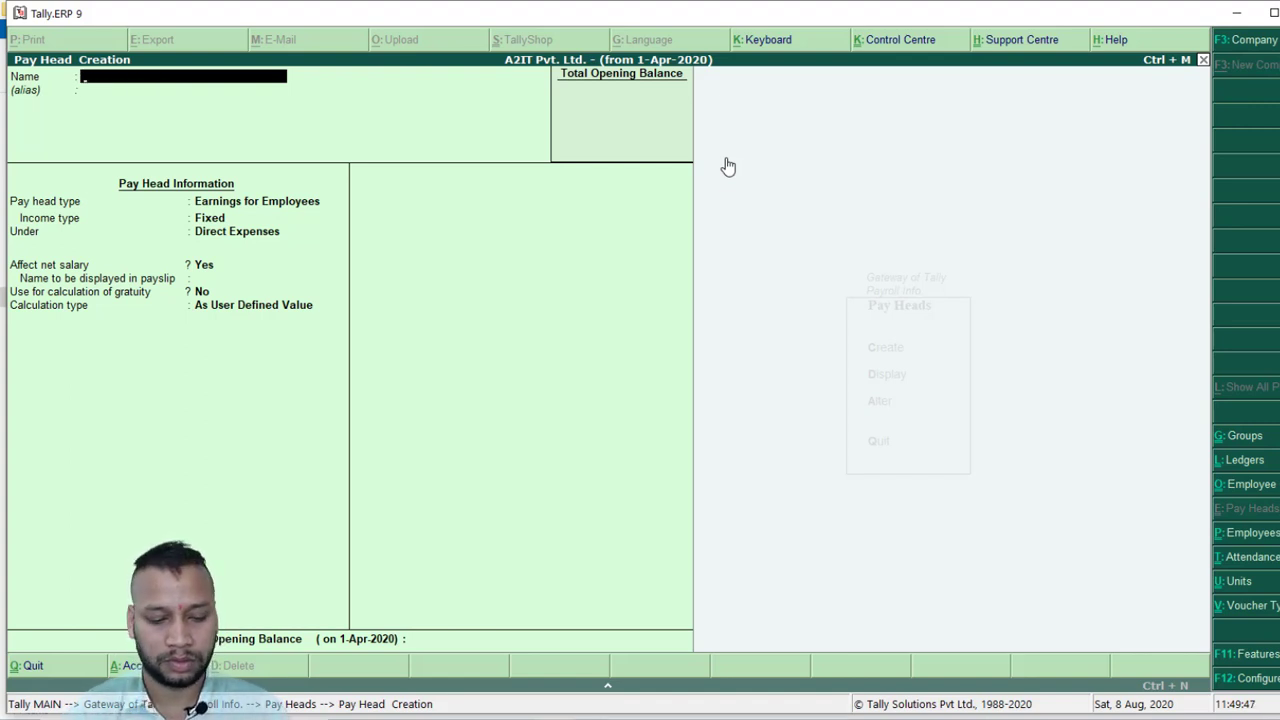
{"action": "key", "text": "Escape"}
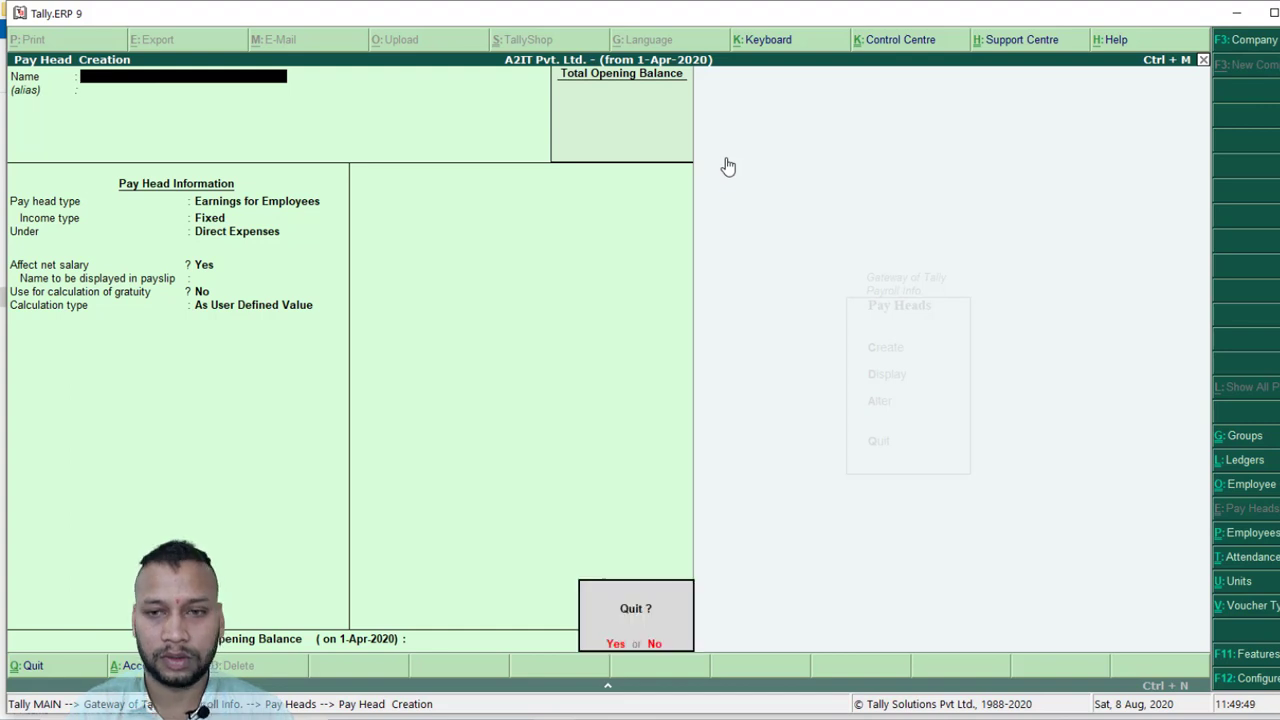
{"action": "key", "text": "Return"}
Open the existing Basic Salary pay head for alteration.
{"action": "key", "text": "Down"}
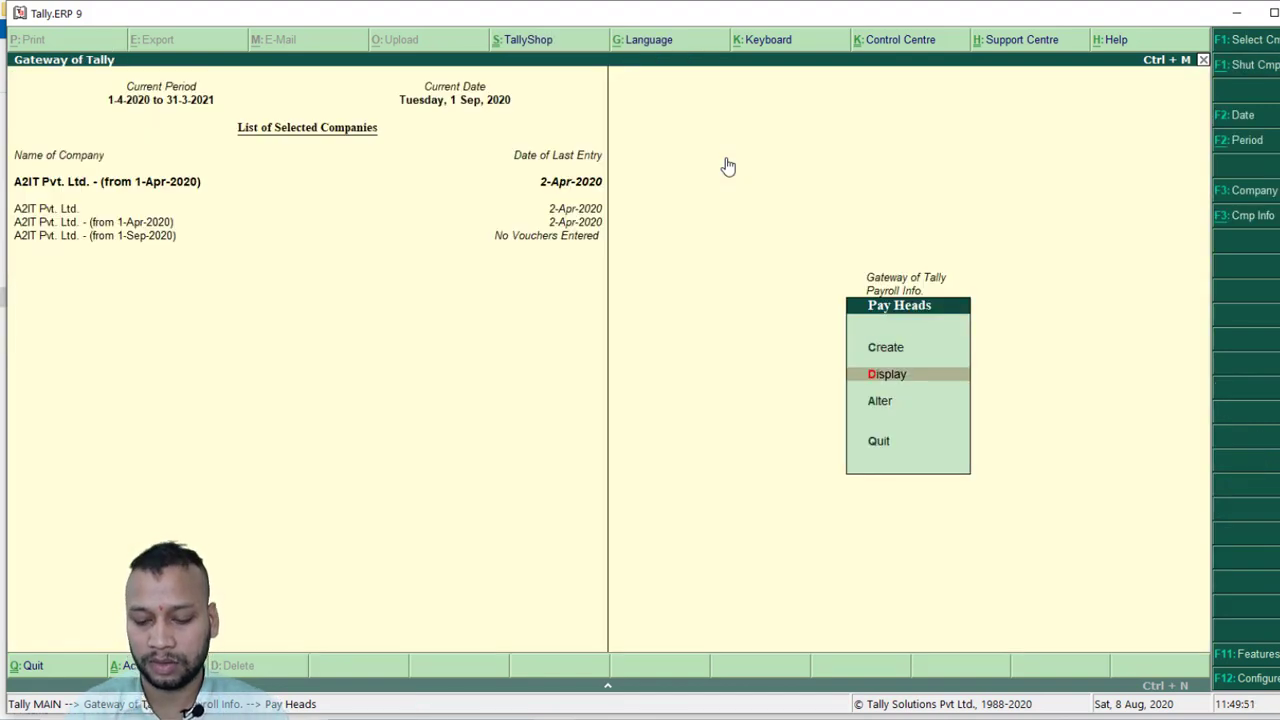
{"action": "key", "text": "Down"}
{"action": "key", "text": "Return"}
{"action": "key", "text": "Return"}
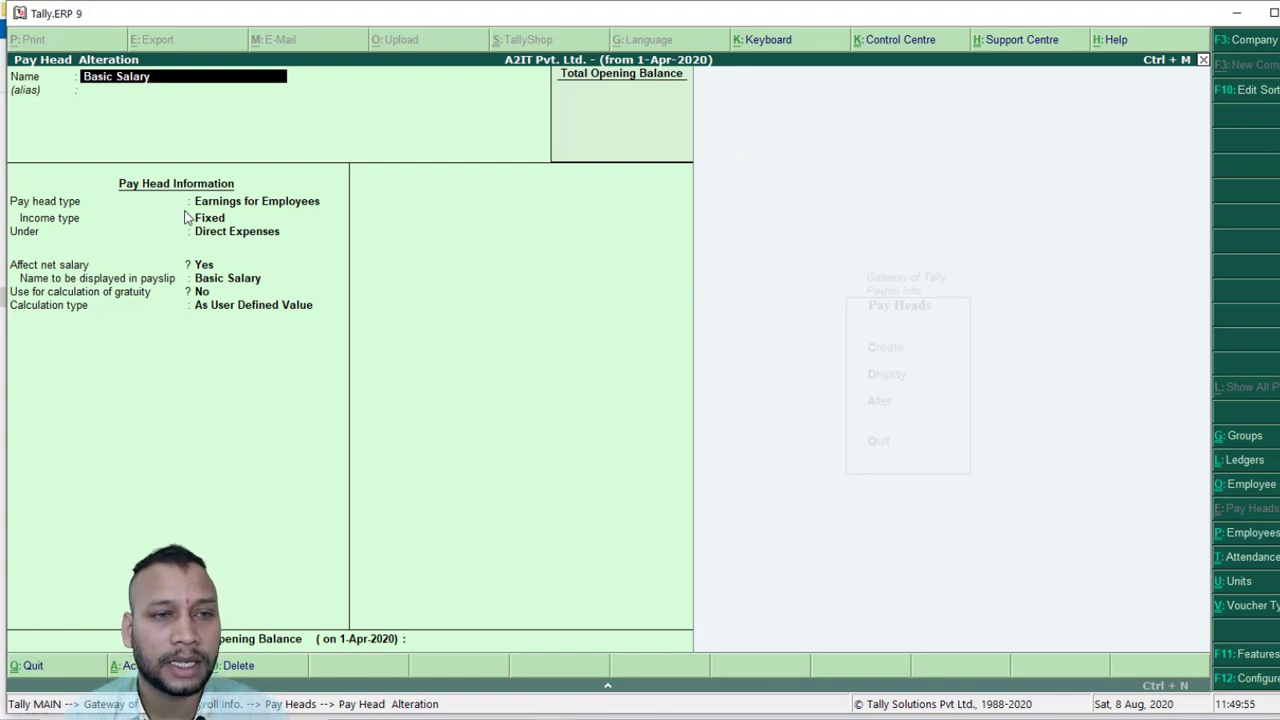
Set the Basic Salary pay head to Earnings for Employees with Fixed income type, under Indirect Expenses.
{"action": "left_click", "coordinate": [222, 197]}
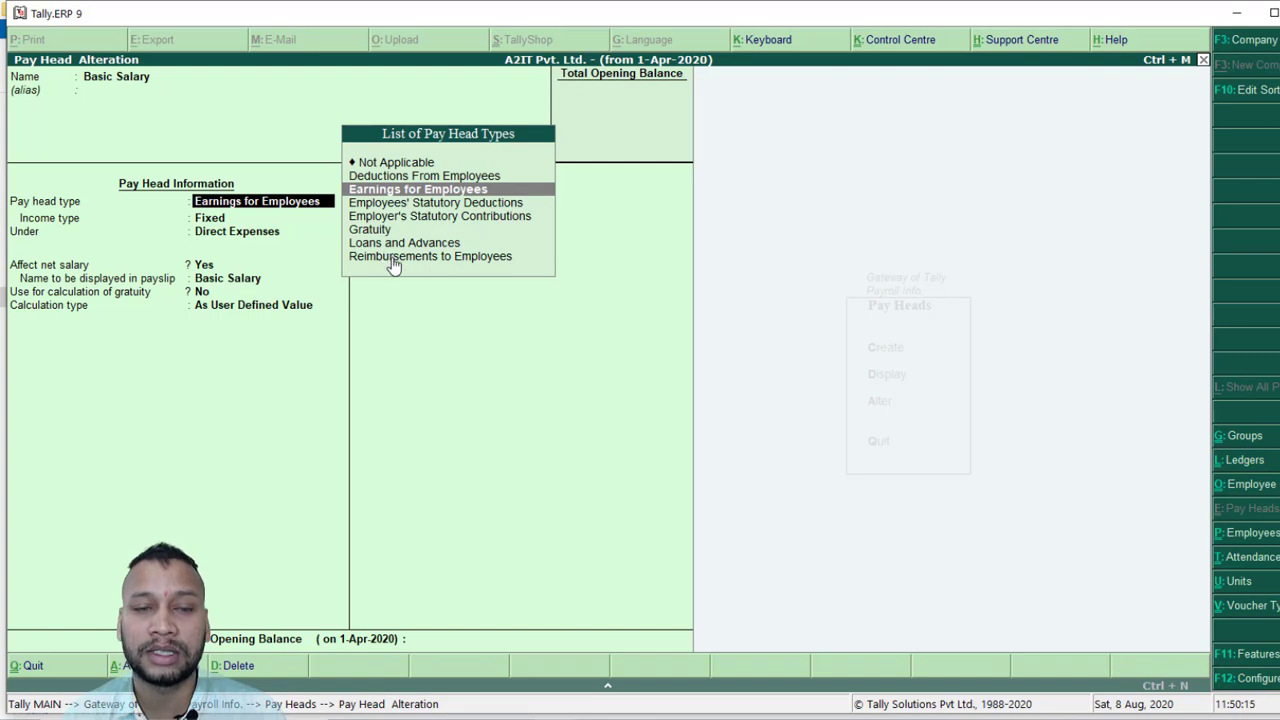
{"action": "left_click", "coordinate": [428, 192]}
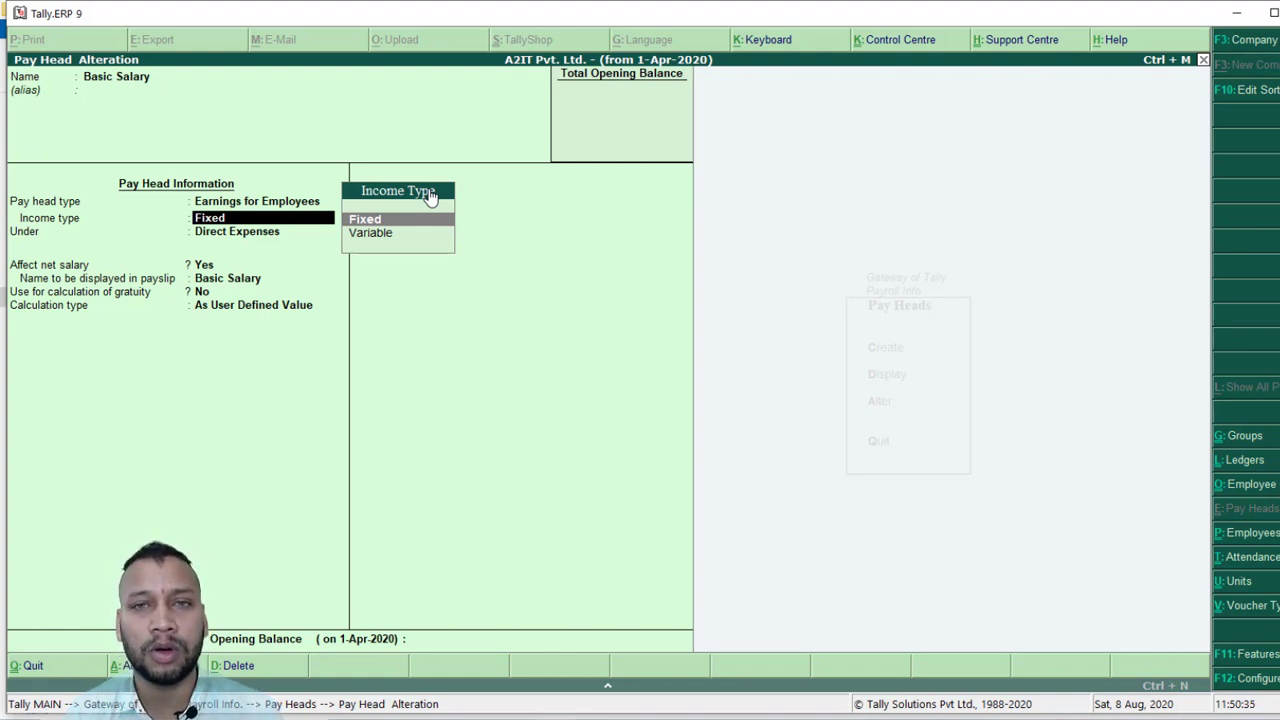
{"action": "key", "text": "Return"}
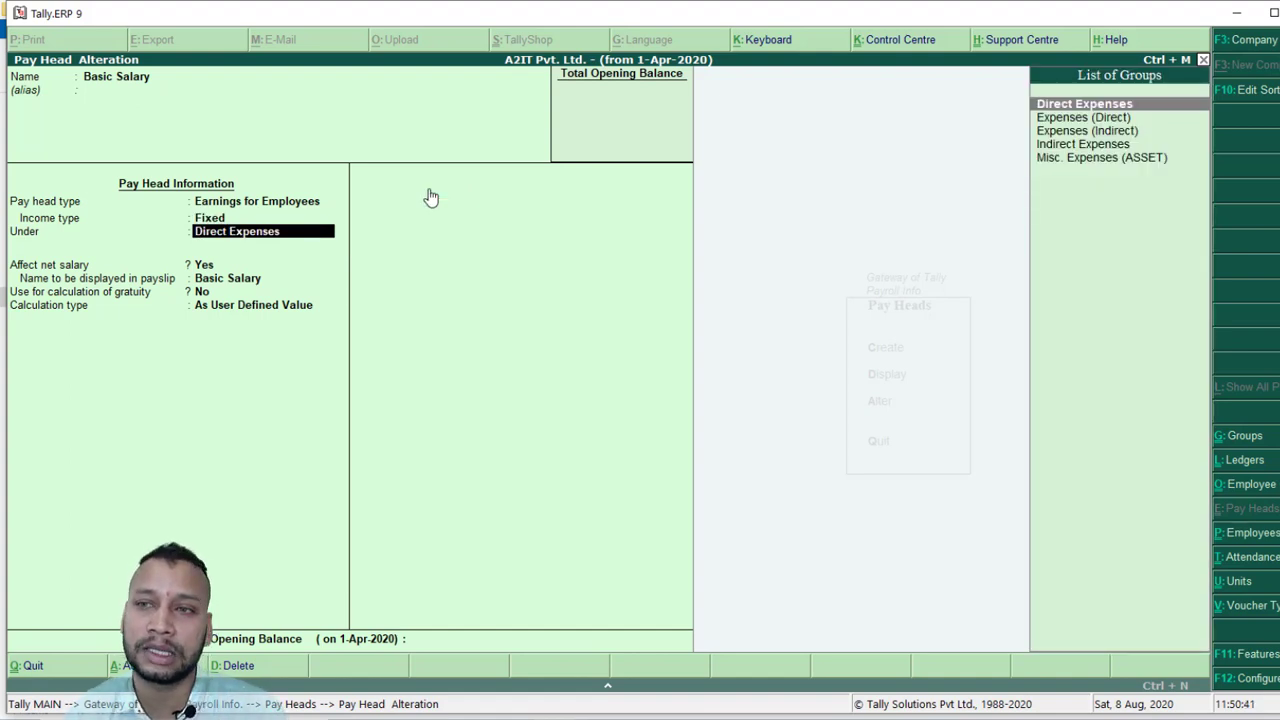
{"action": "key", "text": "Down"}
{"action": "key", "text": "Down"}
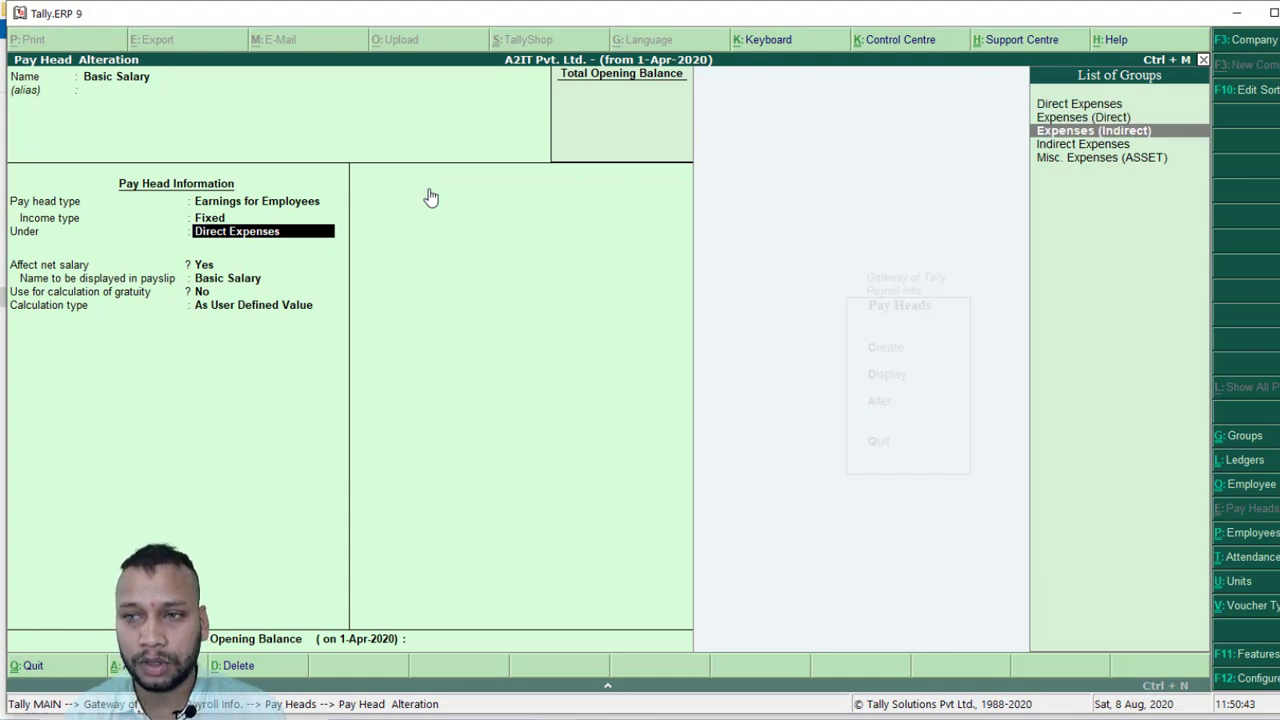
{"action": "key", "text": "Down"}
{"action": "key", "text": "Return"}
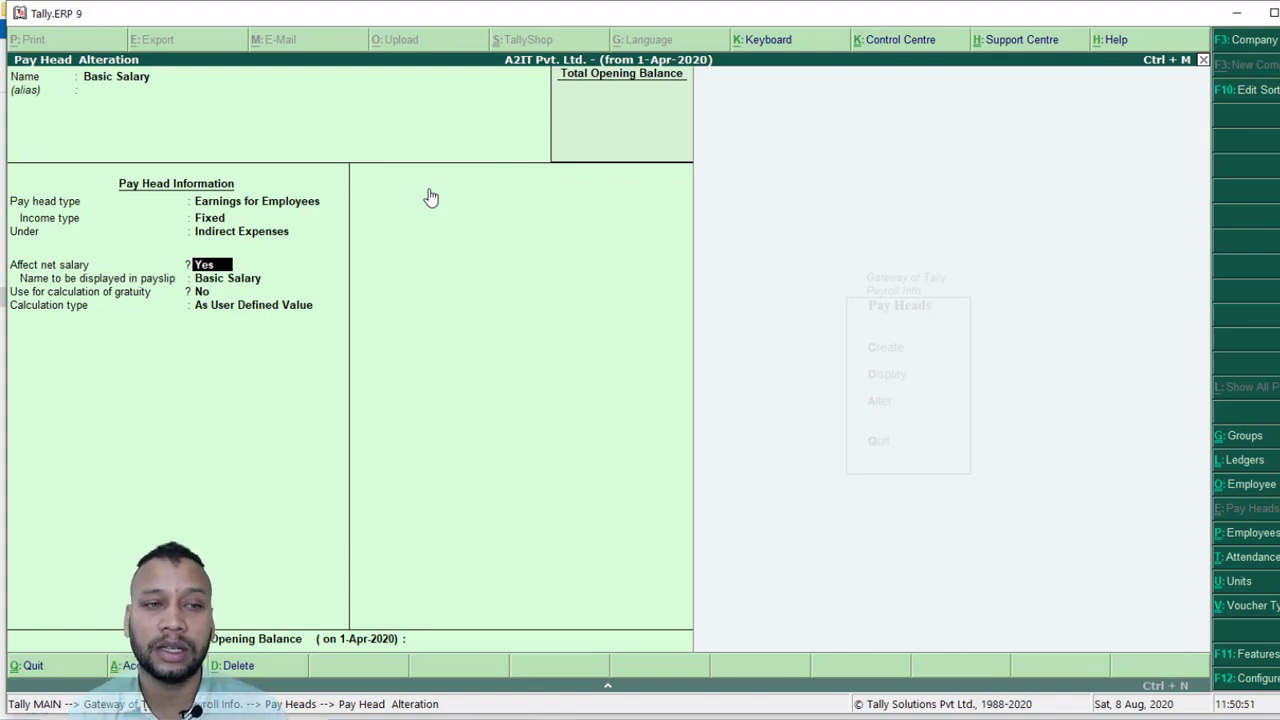
Keep net salary effect Yes, payslip name Basic Salary, gratuity No and calculation As User Defined Value, then save and return to the payroll masters.
{"action": "key", "text": "Return"}
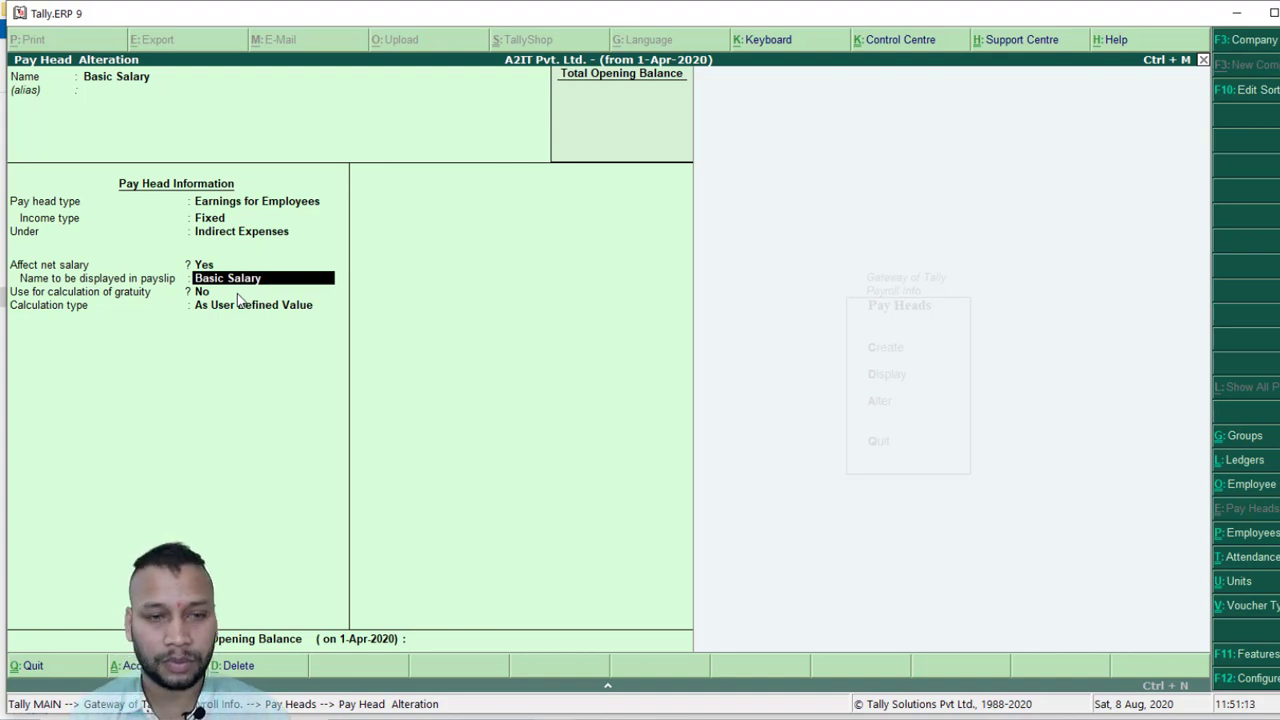
{"action": "key", "text": "Return"}
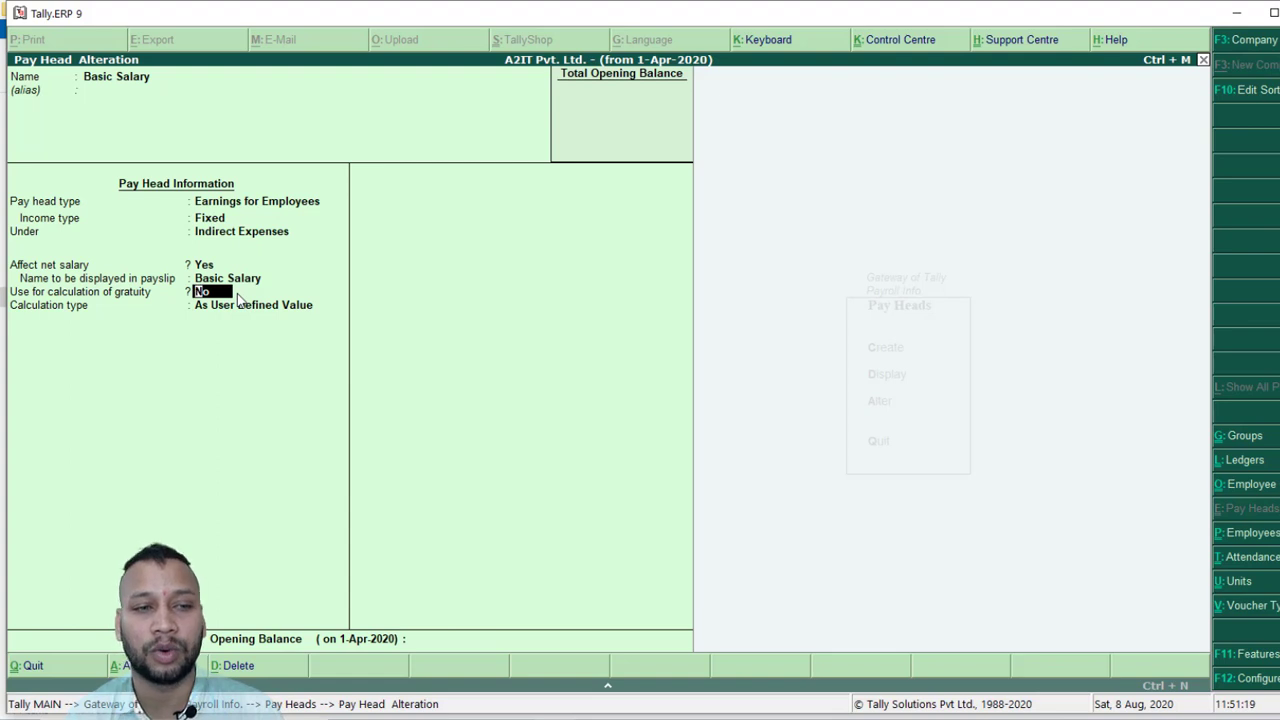
{"action": "key", "text": "Return"}
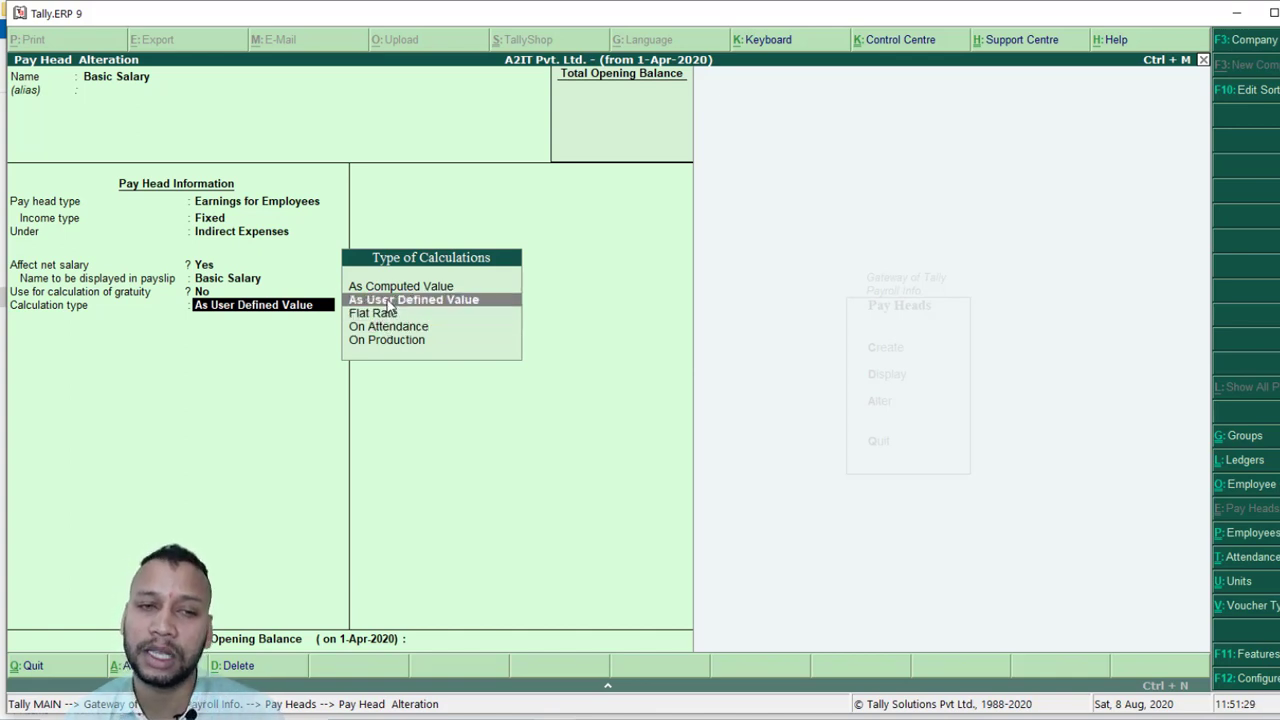
{"action": "key", "text": "Return"}
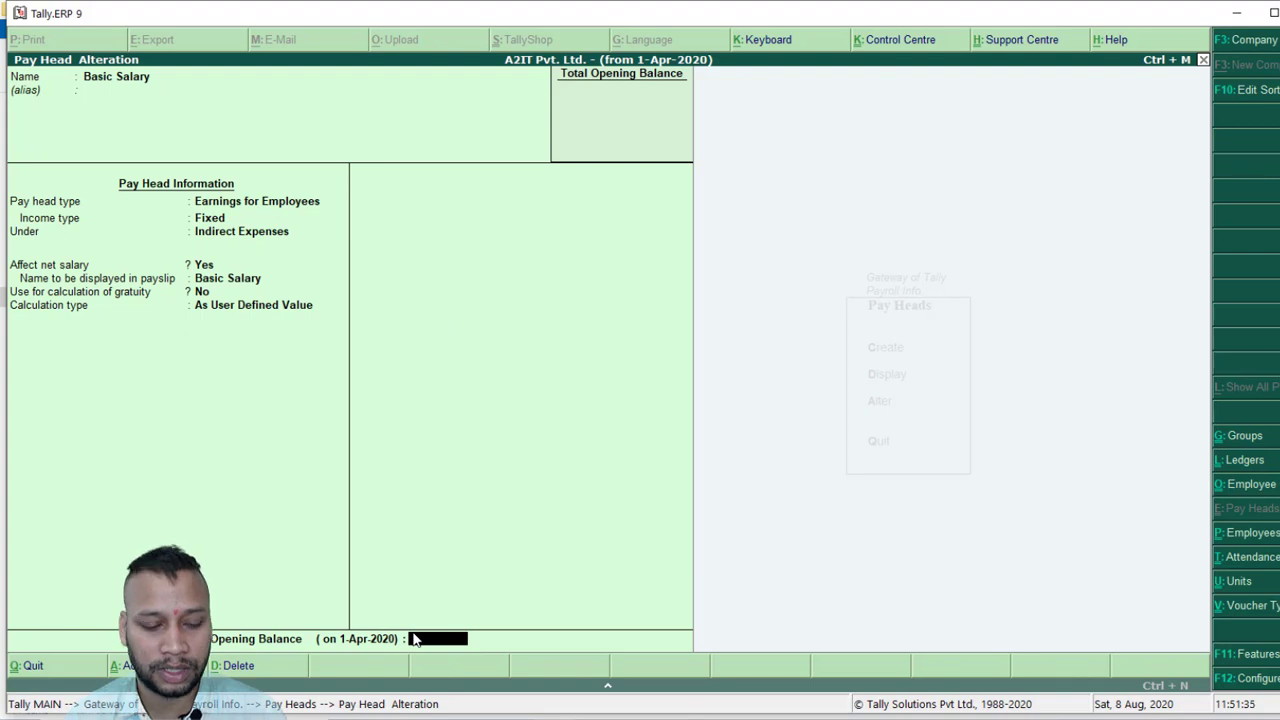
{"action": "key", "text": "ctrl+a"}
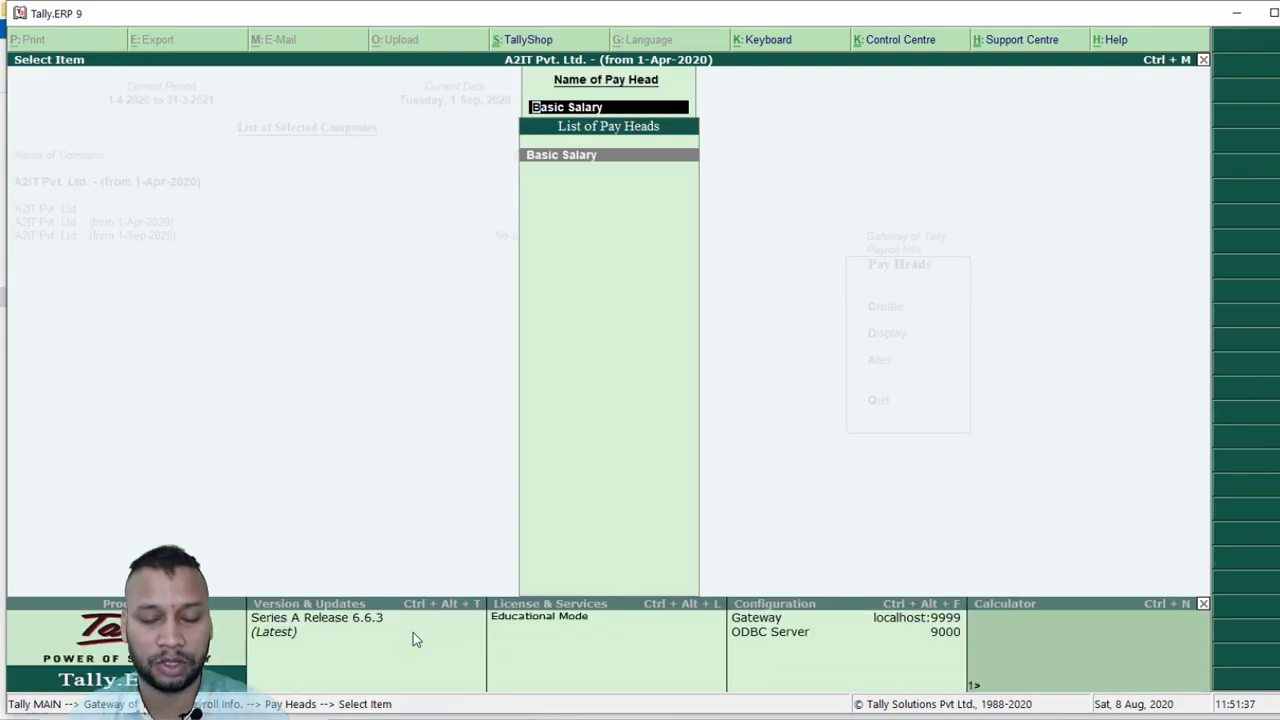
{"action": "key", "text": "Escape"}
{"action": "key", "text": "Escape"}
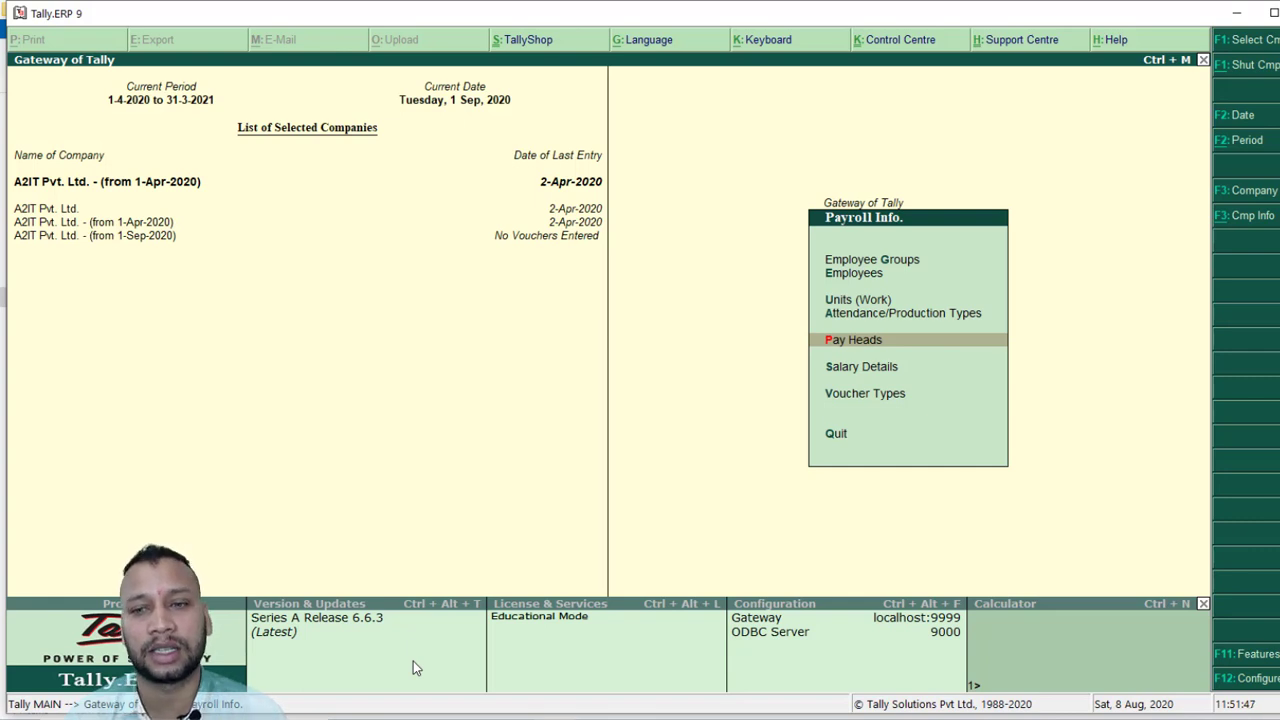
Open the salary details definition for the HR Dept employee group.
{"action": "key", "text": "Down"}
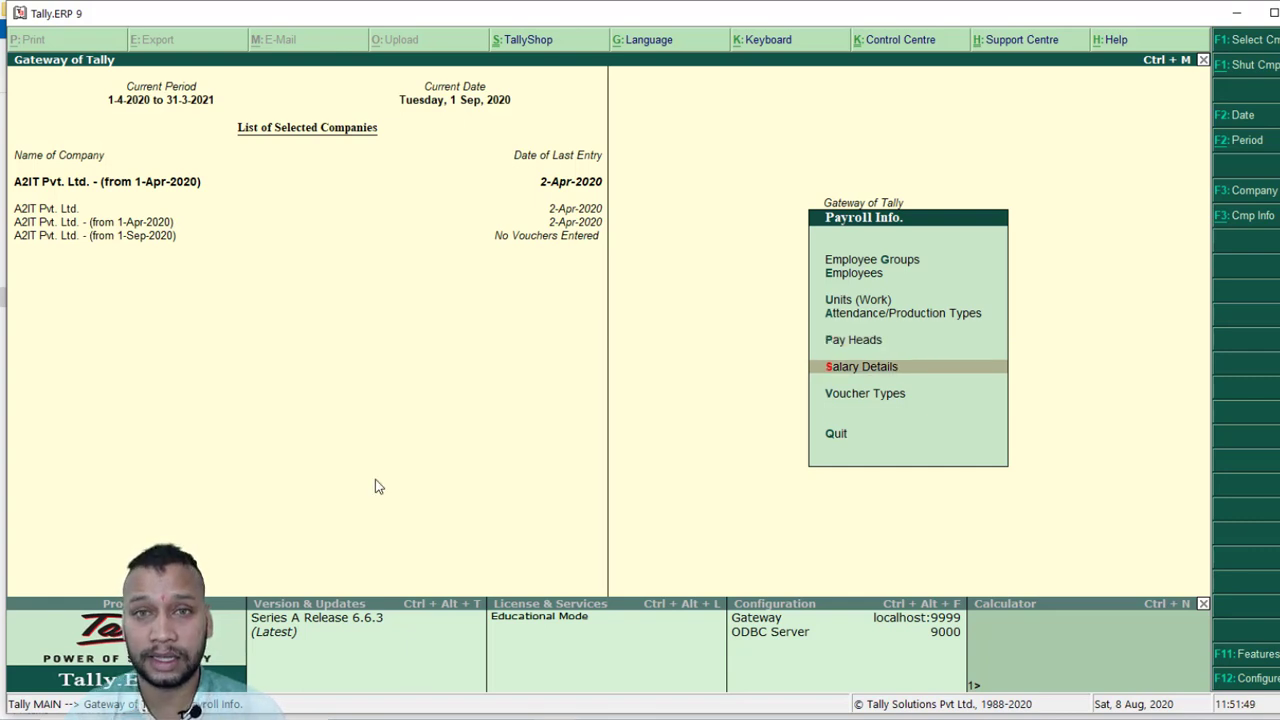
{"action": "key", "text": "Return"}
{"action": "key", "text": "Return"}
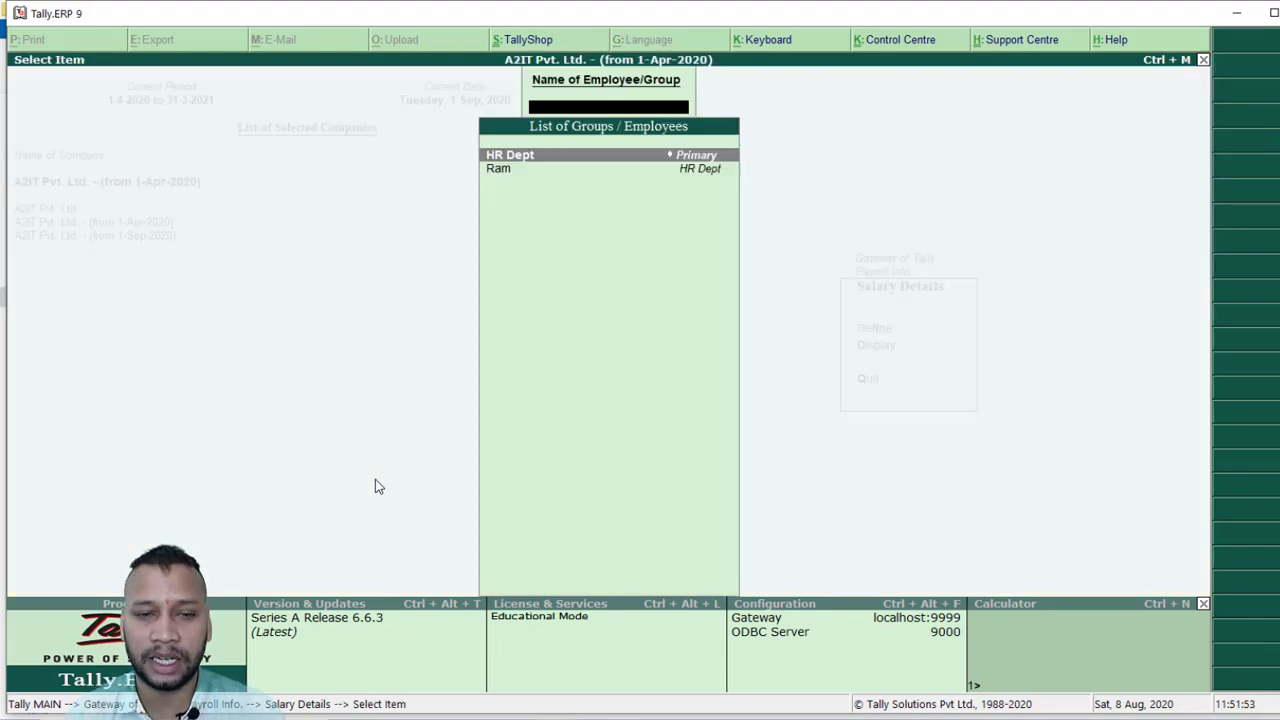
{"action": "key", "text": "Return"}
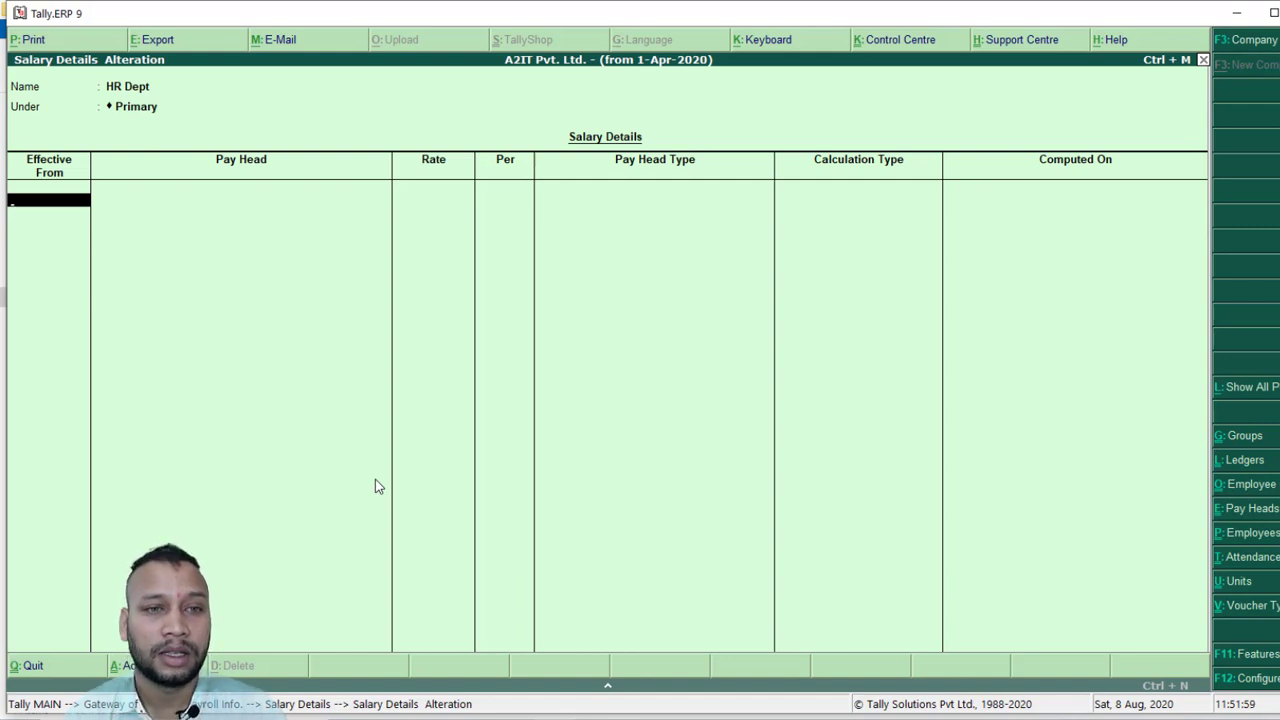
{"action": "key", "text": "Return"}
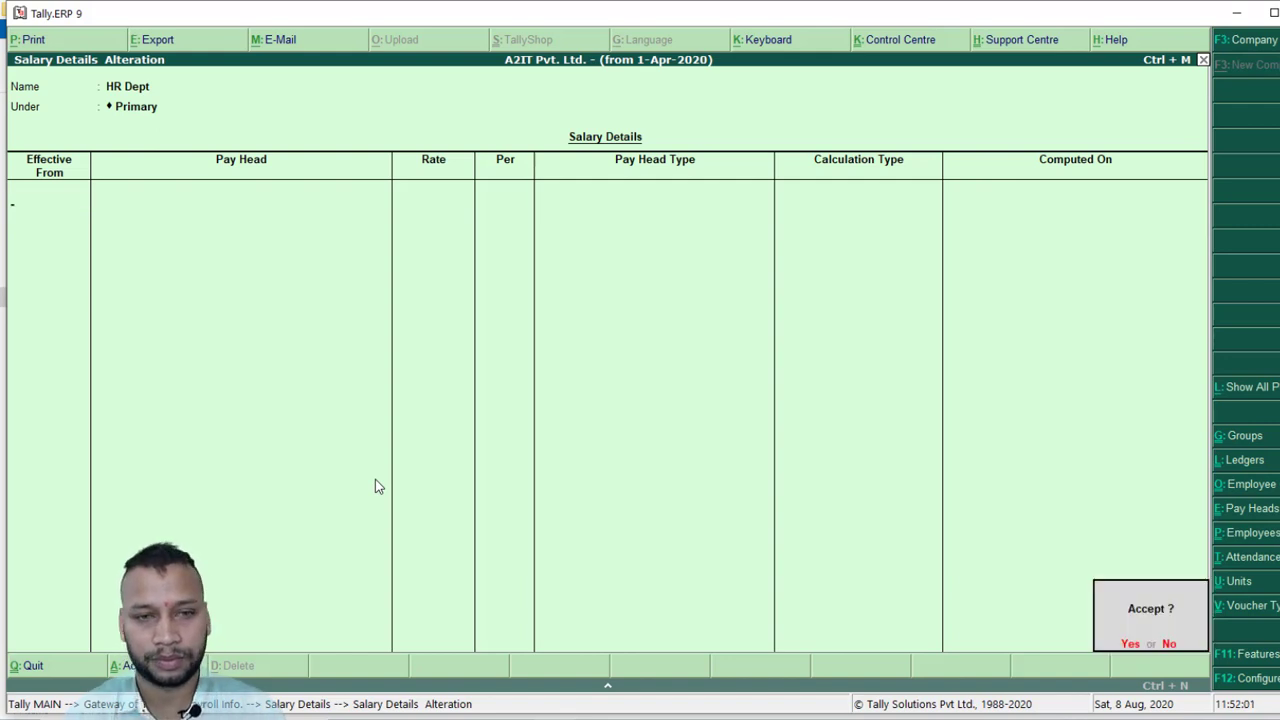
{"action": "key", "text": "Escape"}
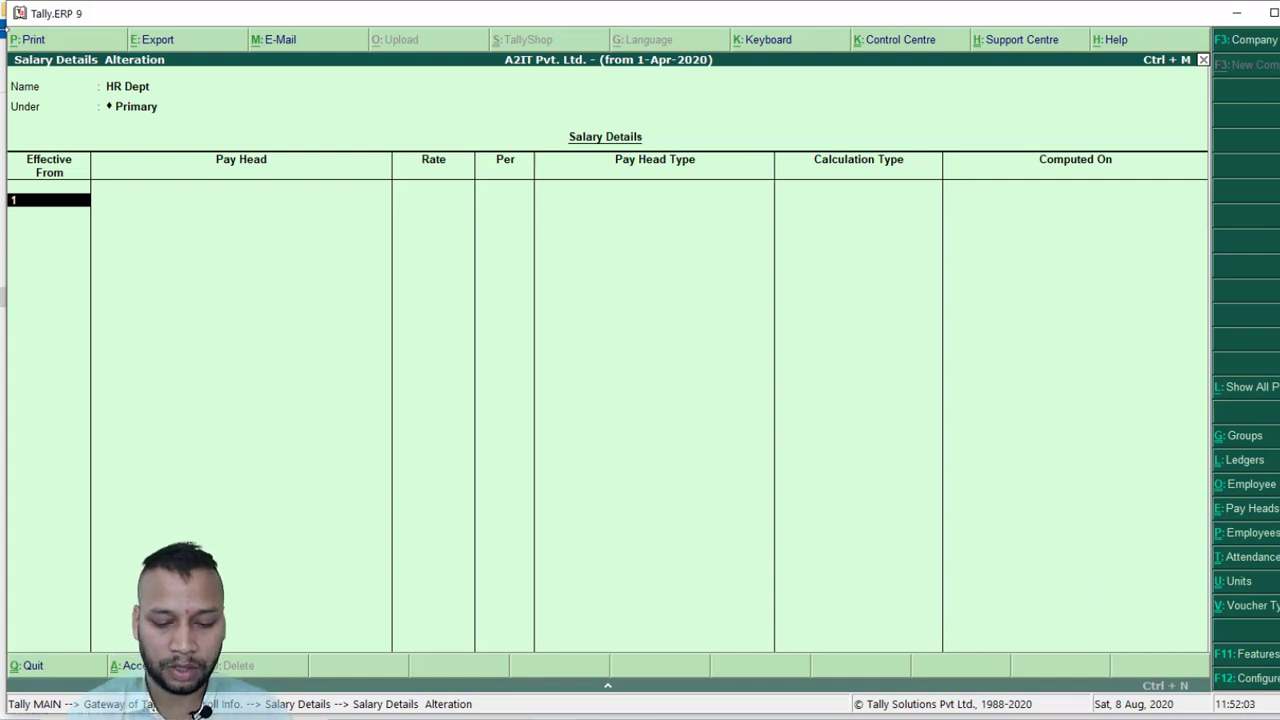
Add the Basic Salary pay head to HR Dept's salary details, effective from 1-2-2020.
{"action": "type", "text": "1-2-220"}
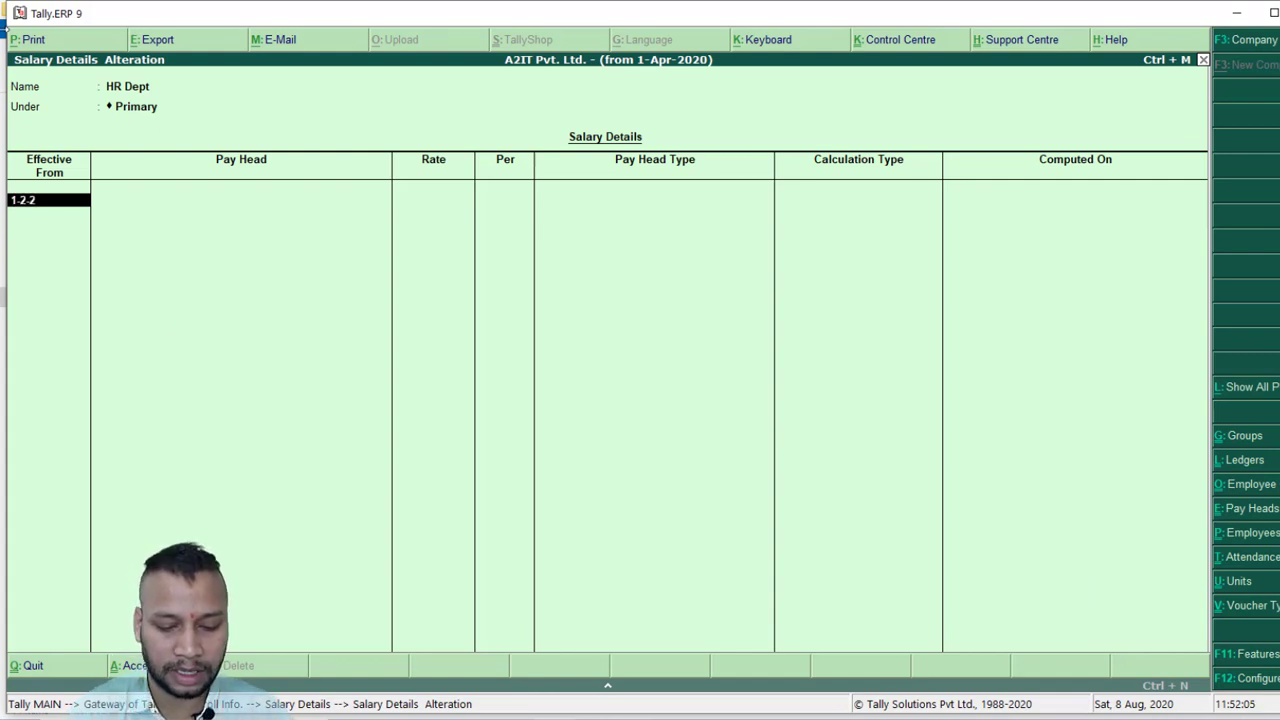
{"action": "key", "text": "BackSpace"}
{"action": "key", "text": "BackSpace"}
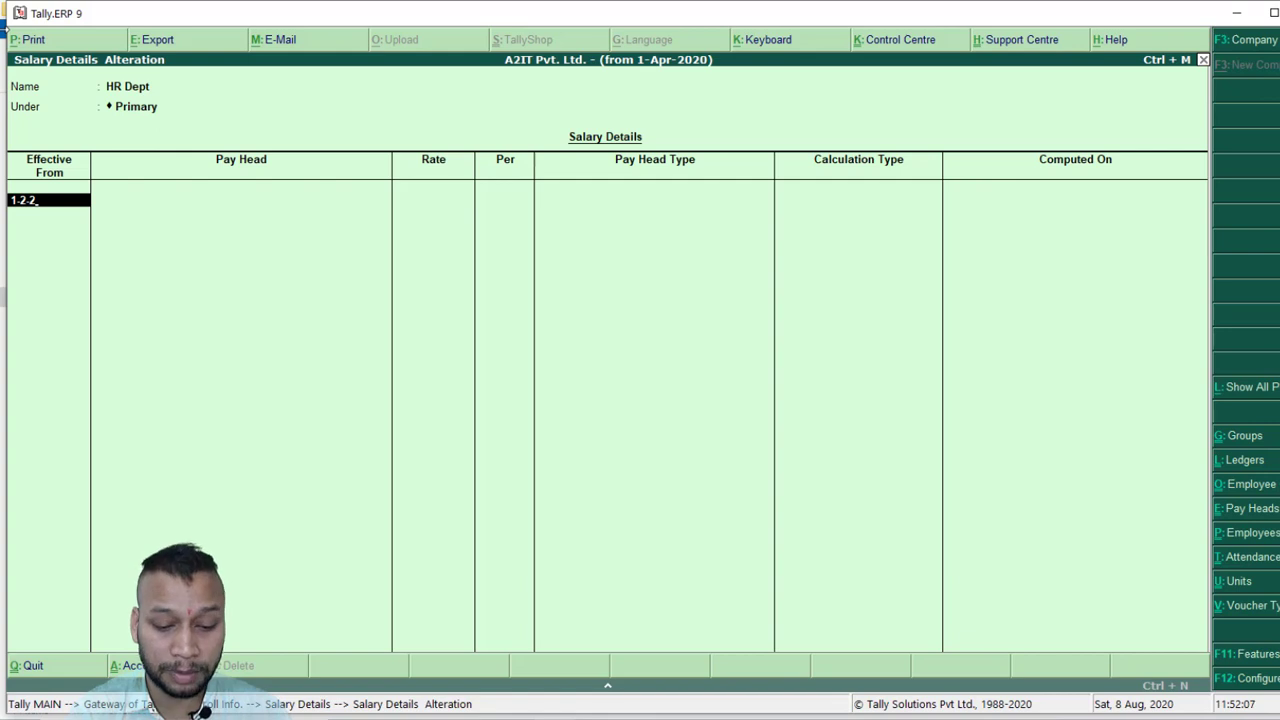
{"action": "type", "text": "020"}
{"action": "key", "text": "Return"}
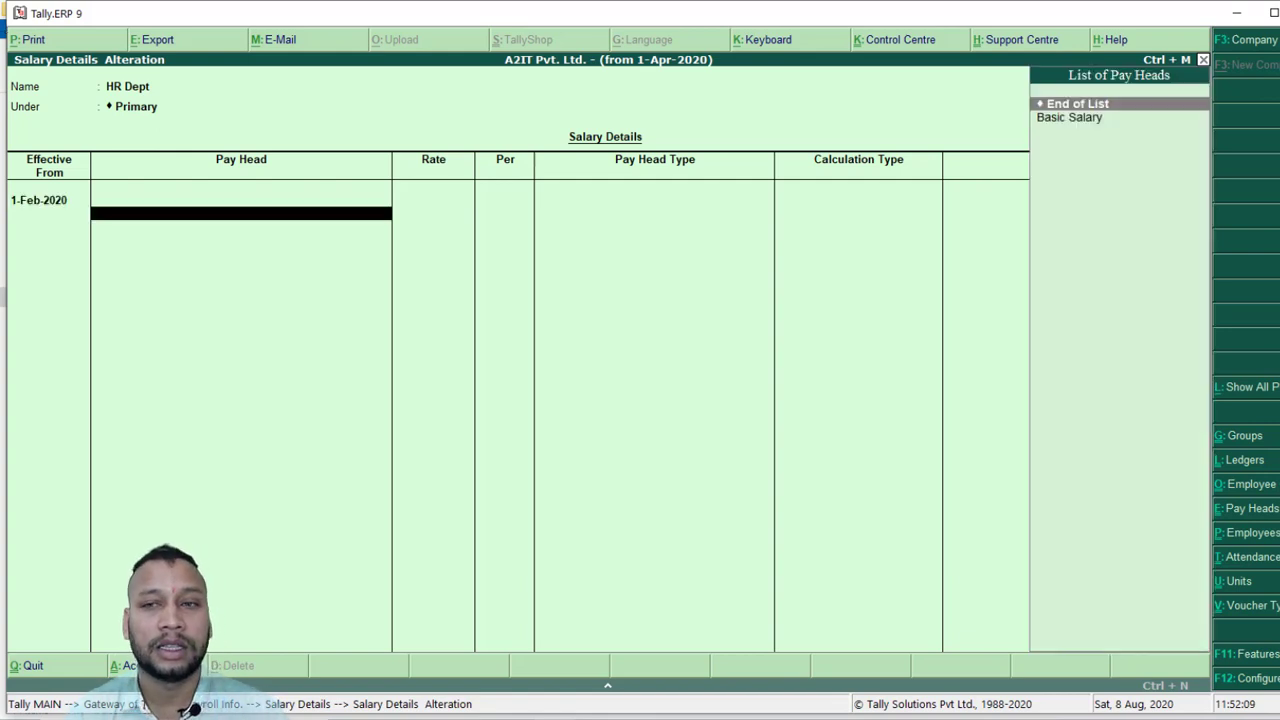
{"action": "key", "text": "Down"}
{"action": "key", "text": "Return"}
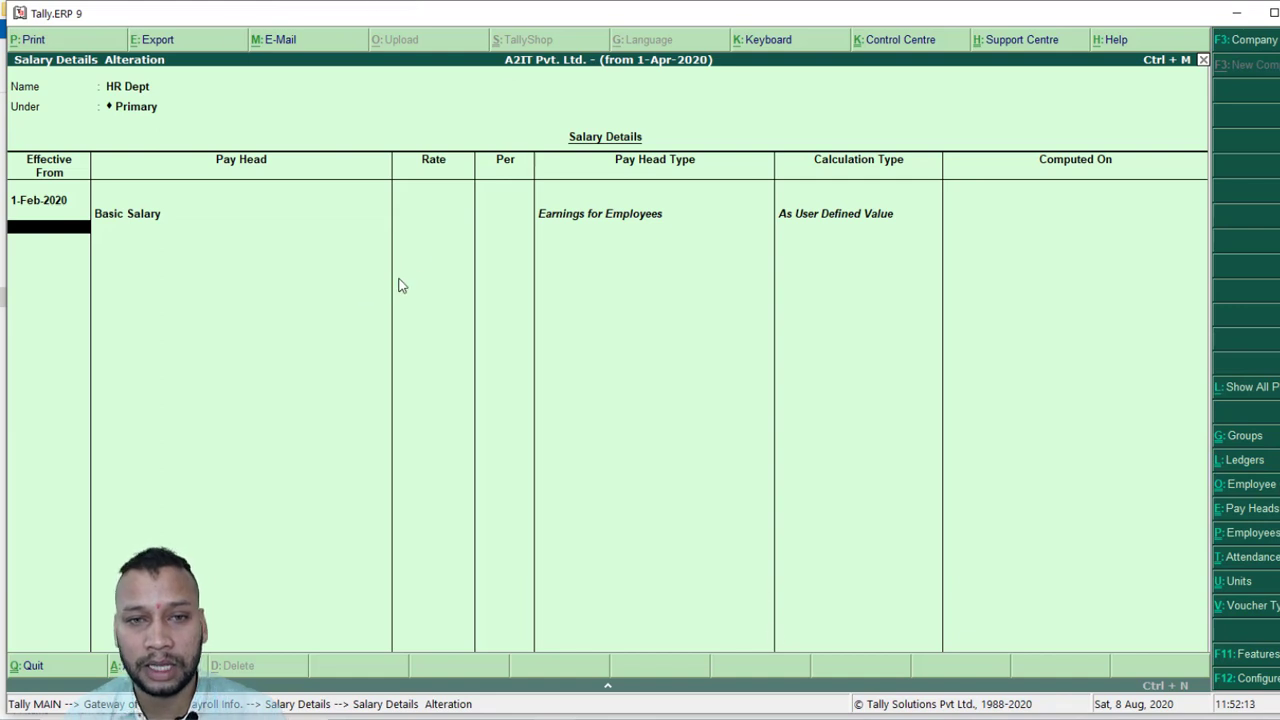
Save the HR Dept salary details with Basic Salary as the pay head.
{"action": "left_click", "coordinate": [434, 212]}
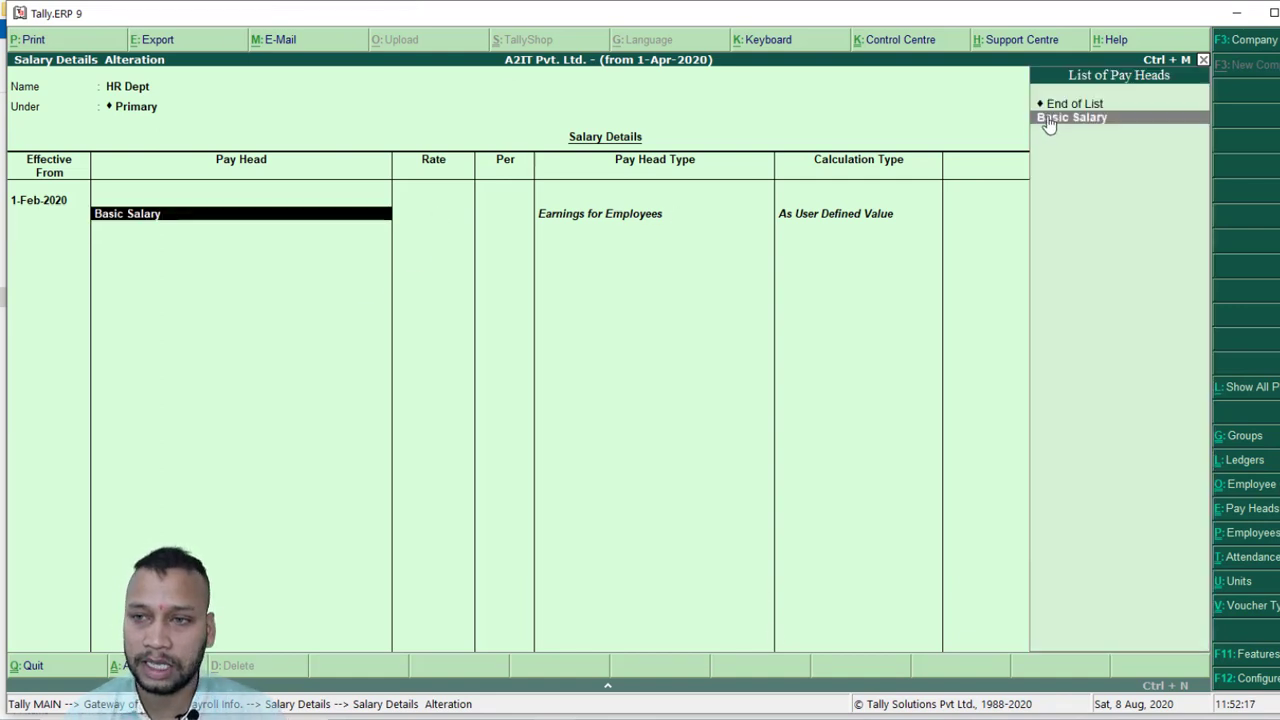
{"action": "key", "text": "ctrl+a"}
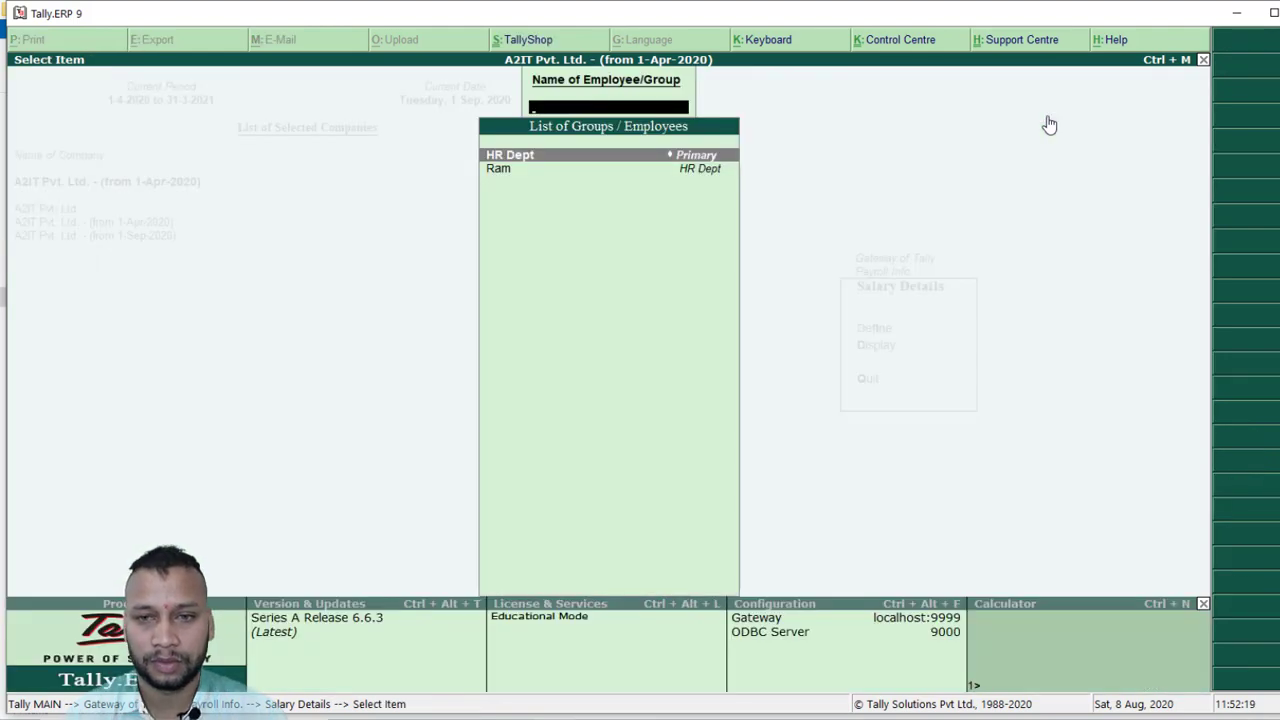
Display the saved salary details of the HR Dept group and return to the payroll masters.
{"action": "key", "text": "Escape"}
{"action": "key", "text": "Down"}
{"action": "key", "text": "Return"}
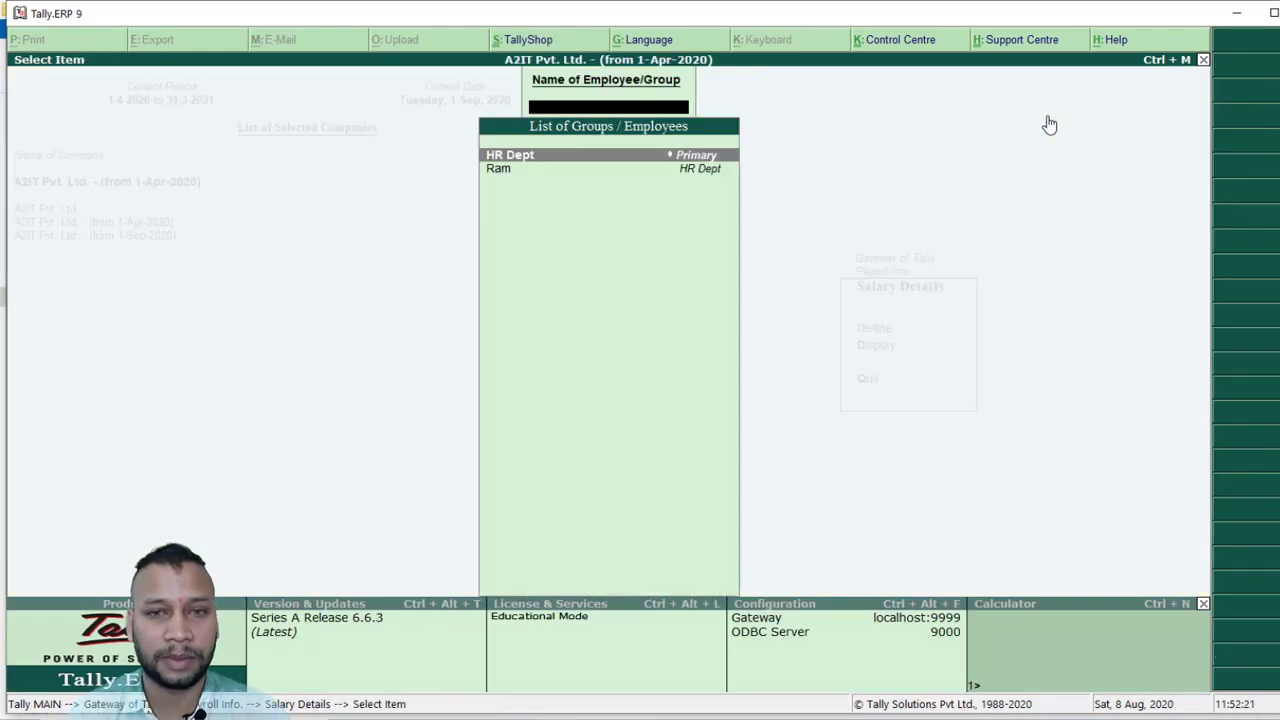
{"action": "key", "text": "Return"}
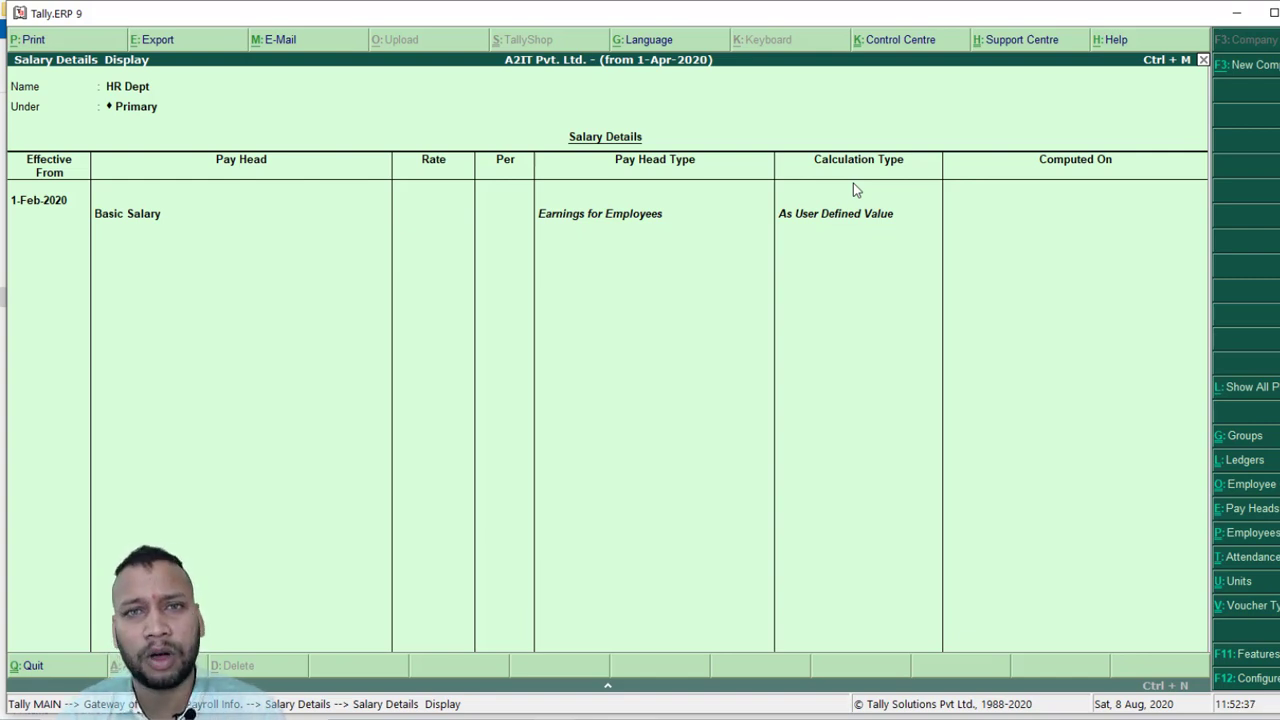
{"action": "key", "text": "Escape"}
{"action": "key", "text": "Escape"}
{"action": "key", "text": "Escape"}
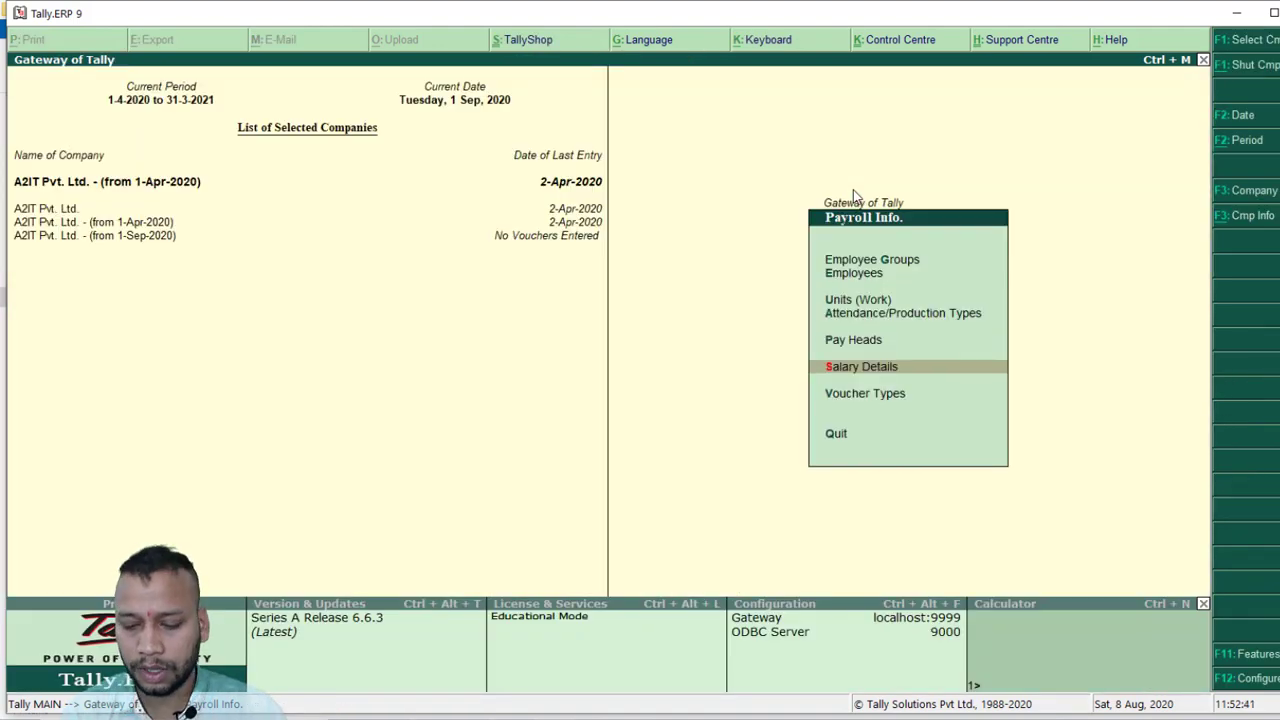
Start creating a payroll voucher type and name it after the employee, leaving the alias blank.
{"action": "key", "text": "Down"}
{"action": "key", "text": "Return"}
{"action": "key", "text": "Return"}
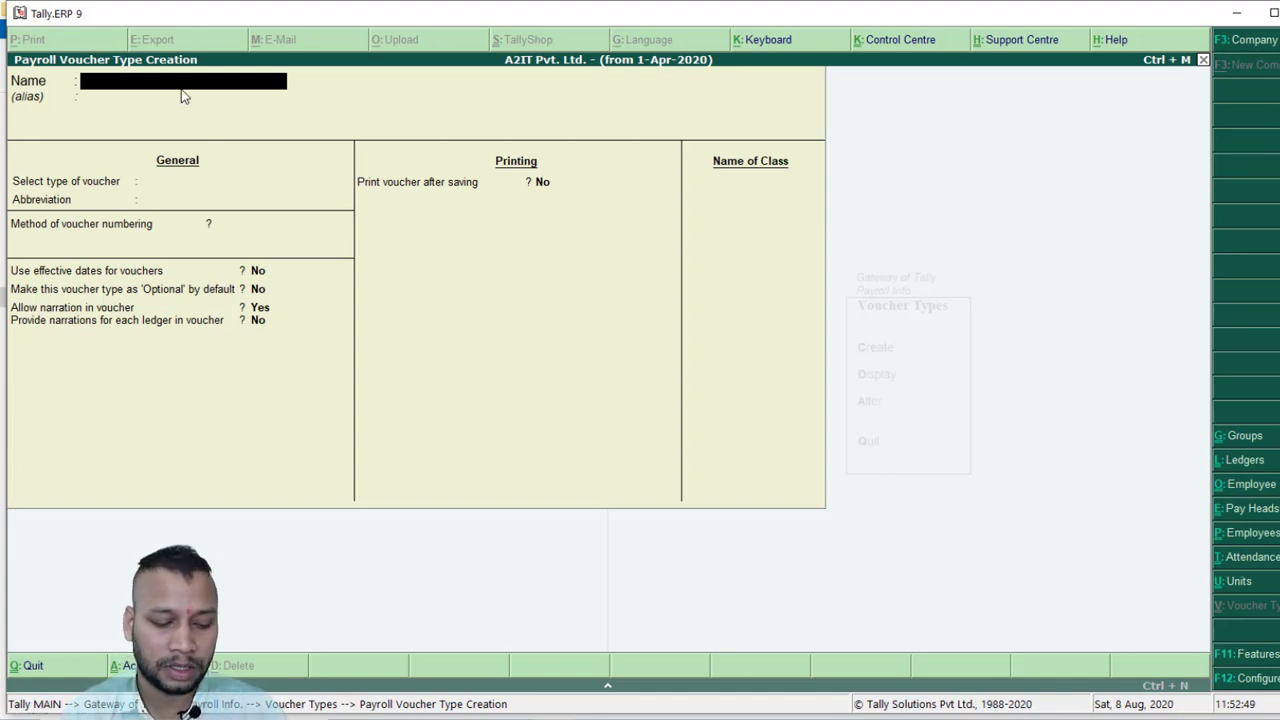
{"action": "type", "text": "Ram"}
{"action": "key", "text": "Return"}
{"action": "key", "text": "Return"}
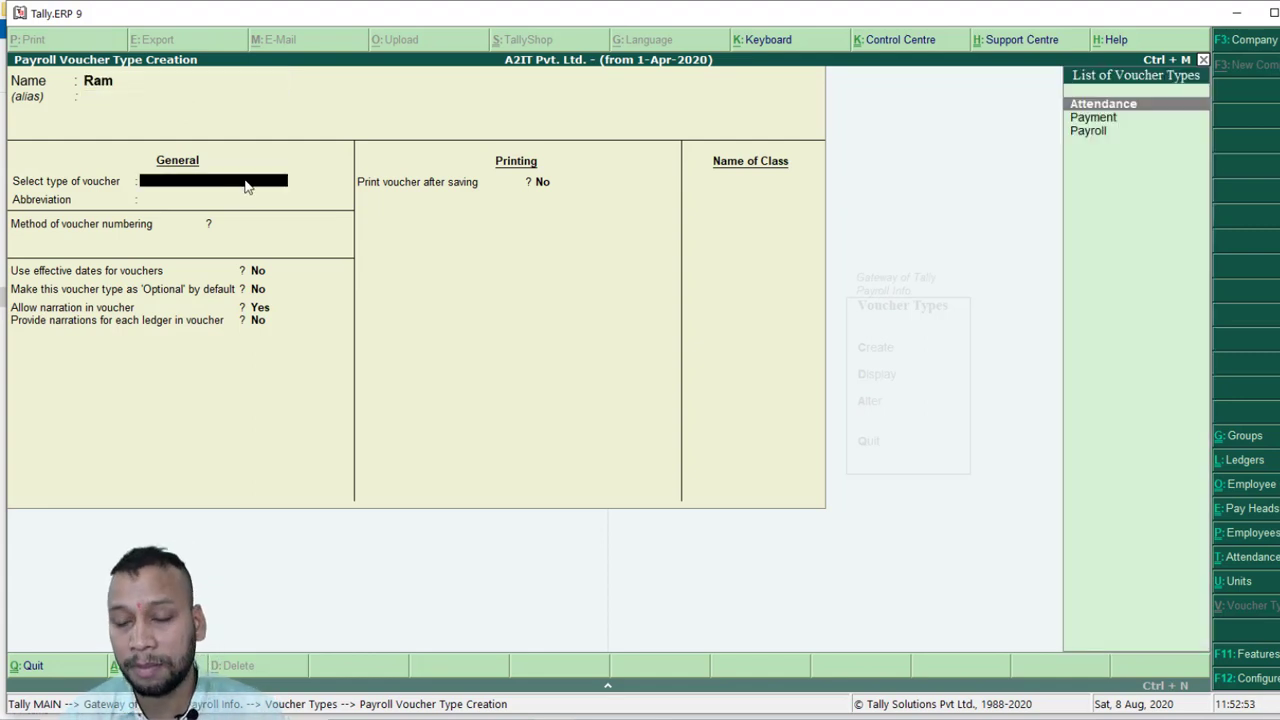
Set the voucher type to Payroll with abbreviation Pyrl and Automatic numbering, save it and return to the payroll masters.
{"action": "key", "text": "Down"}
{"action": "key", "text": "Down"}
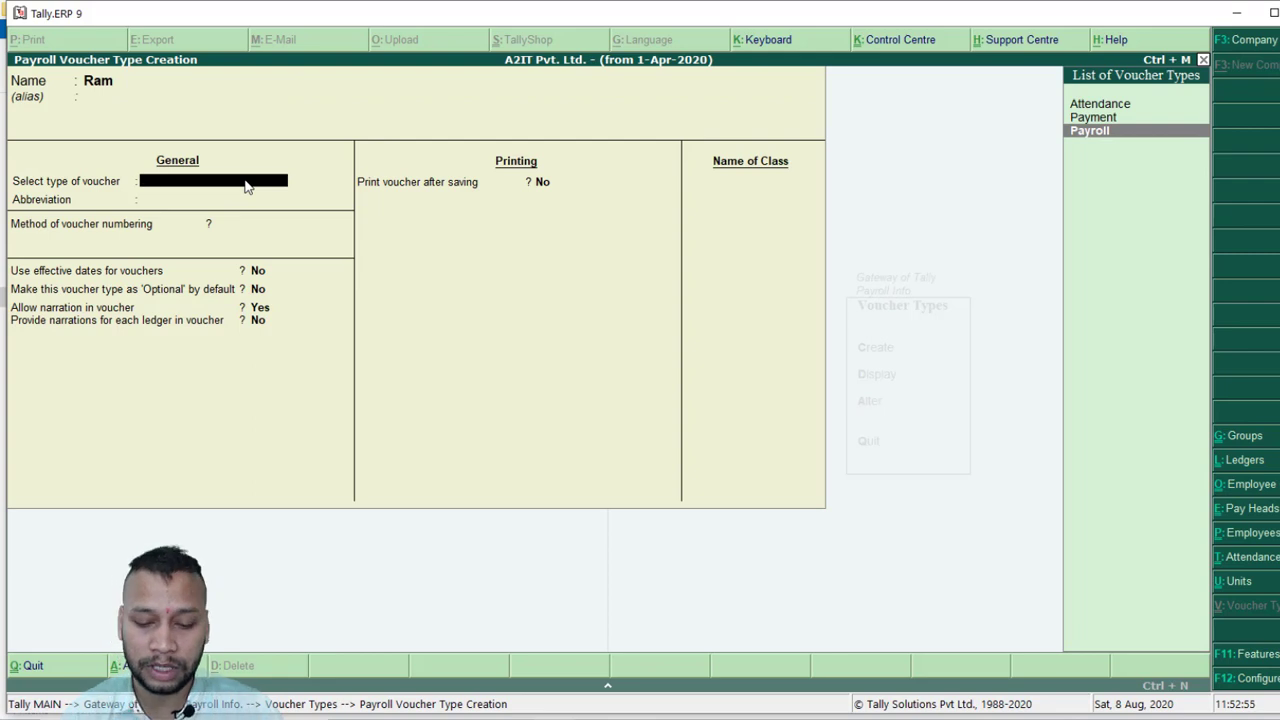
{"action": "key", "text": "Return"}
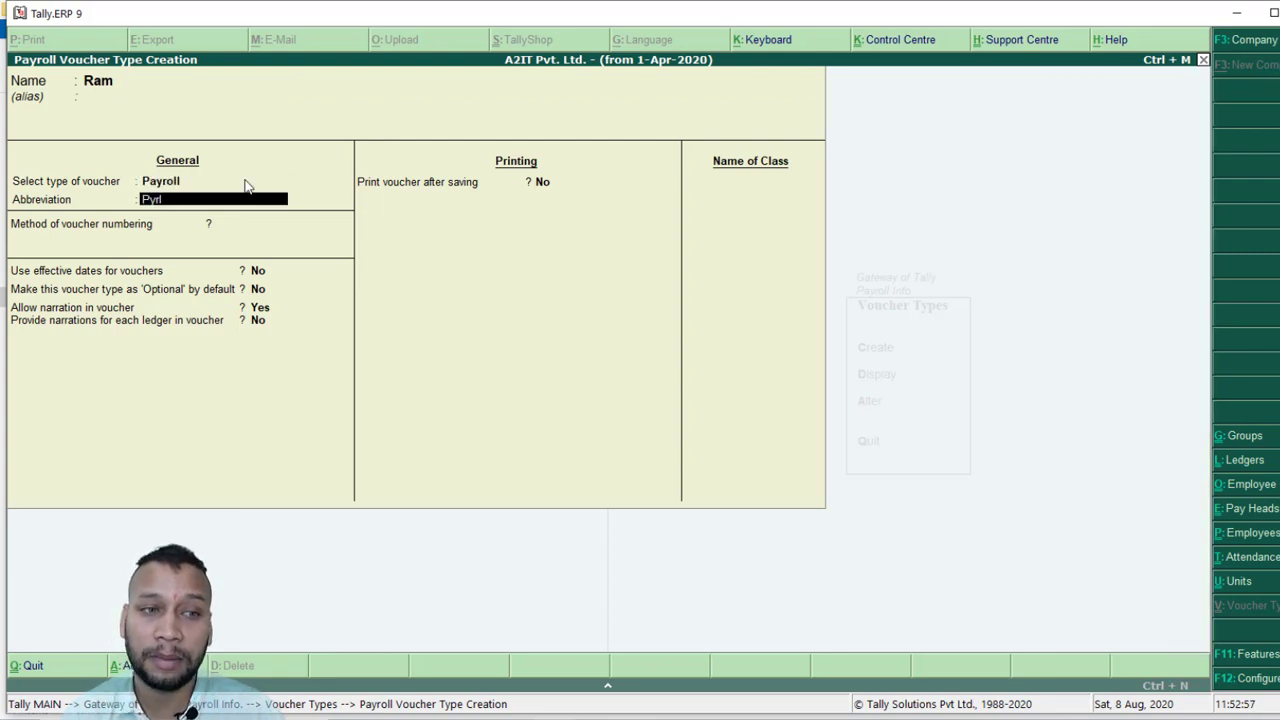
{"action": "key", "text": "Return"}
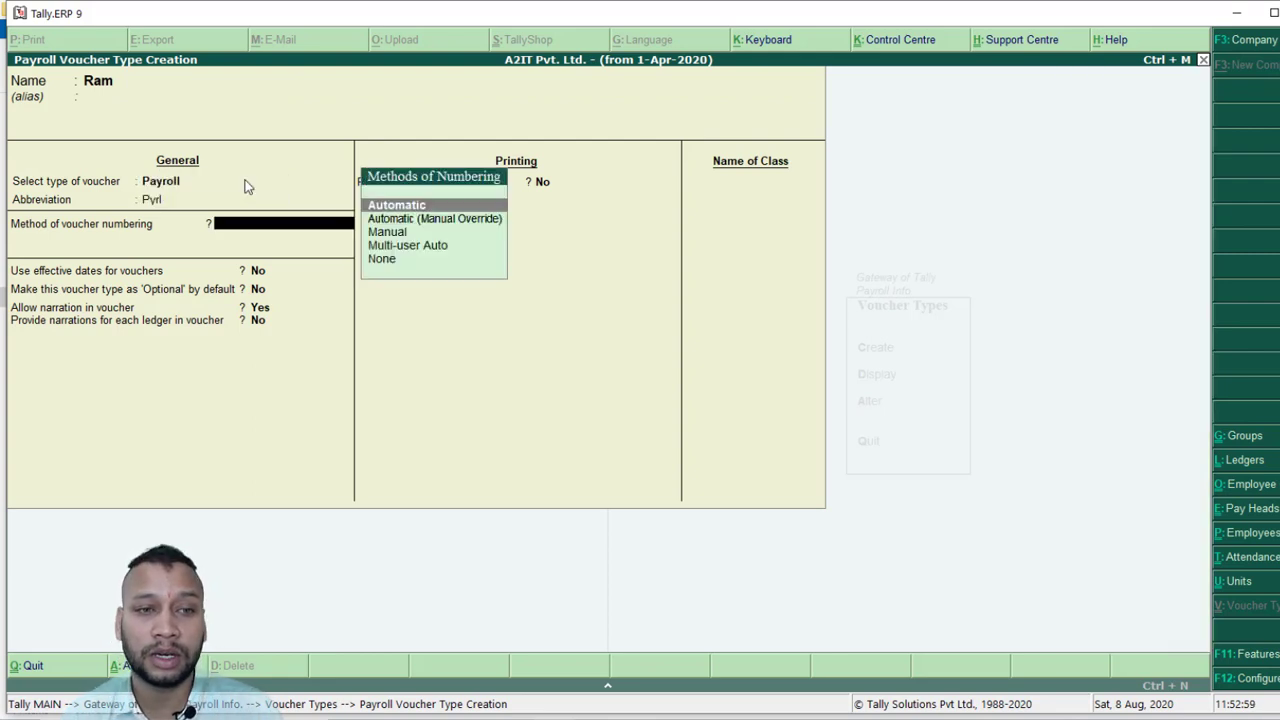
{"action": "key", "text": "Return"}
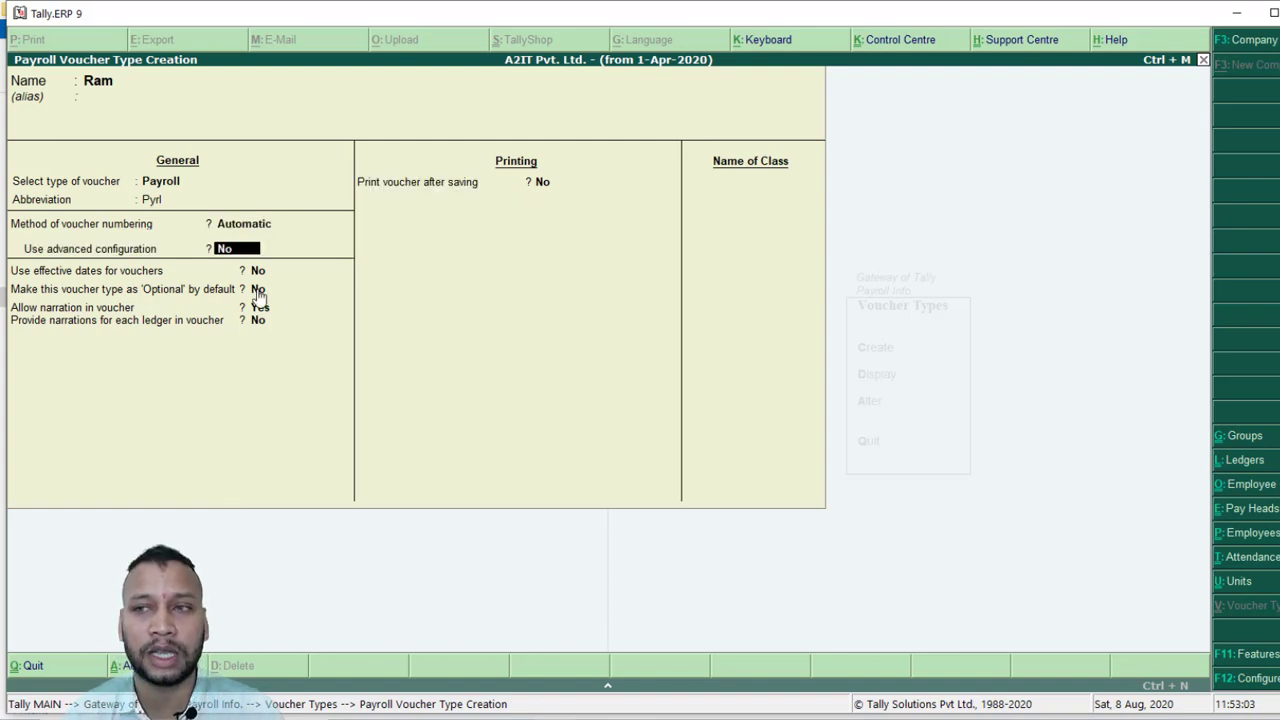
{"action": "key", "text": "Escape"}
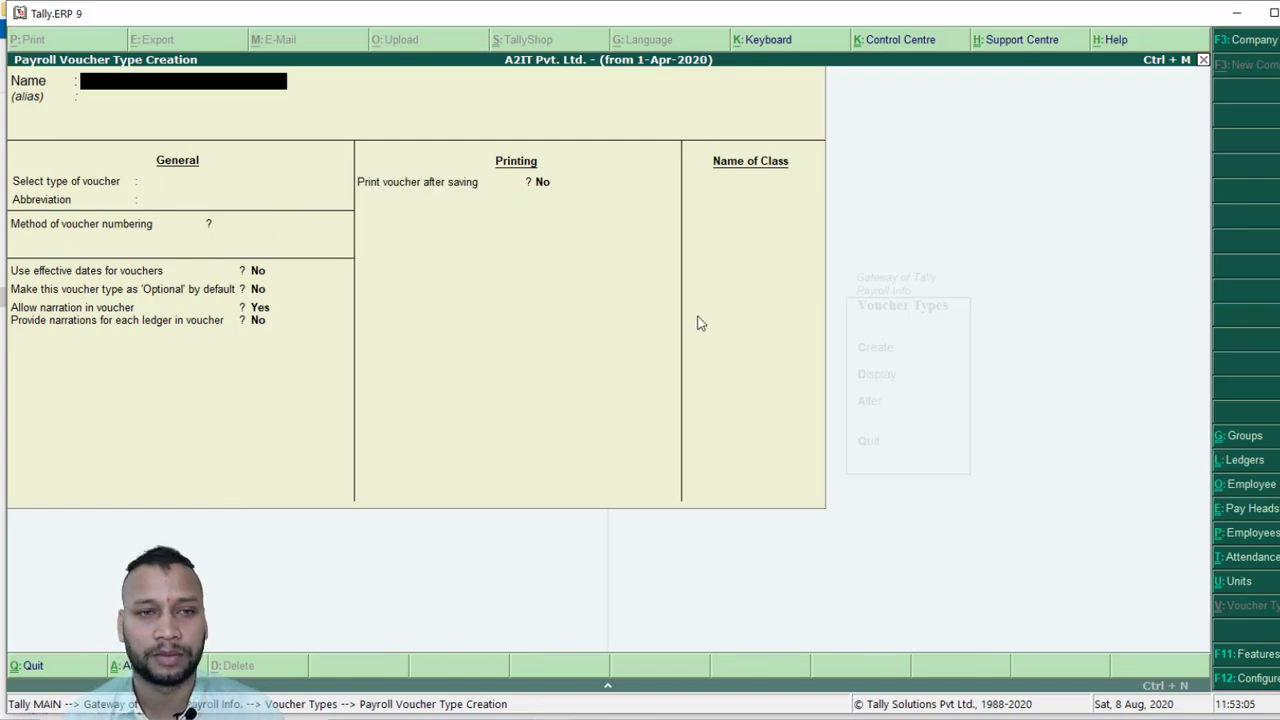
{"action": "key", "text": "Escape"}
{"action": "key", "text": "y"}
{"action": "key", "text": "Escape"}
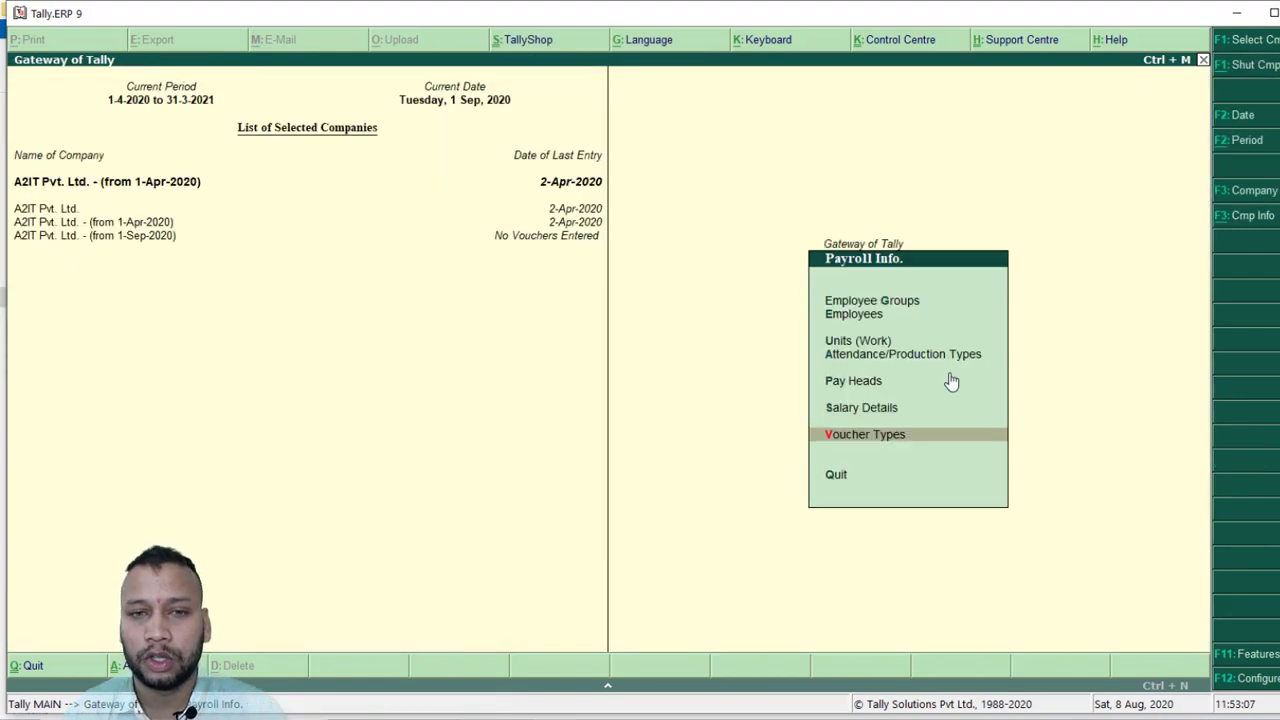